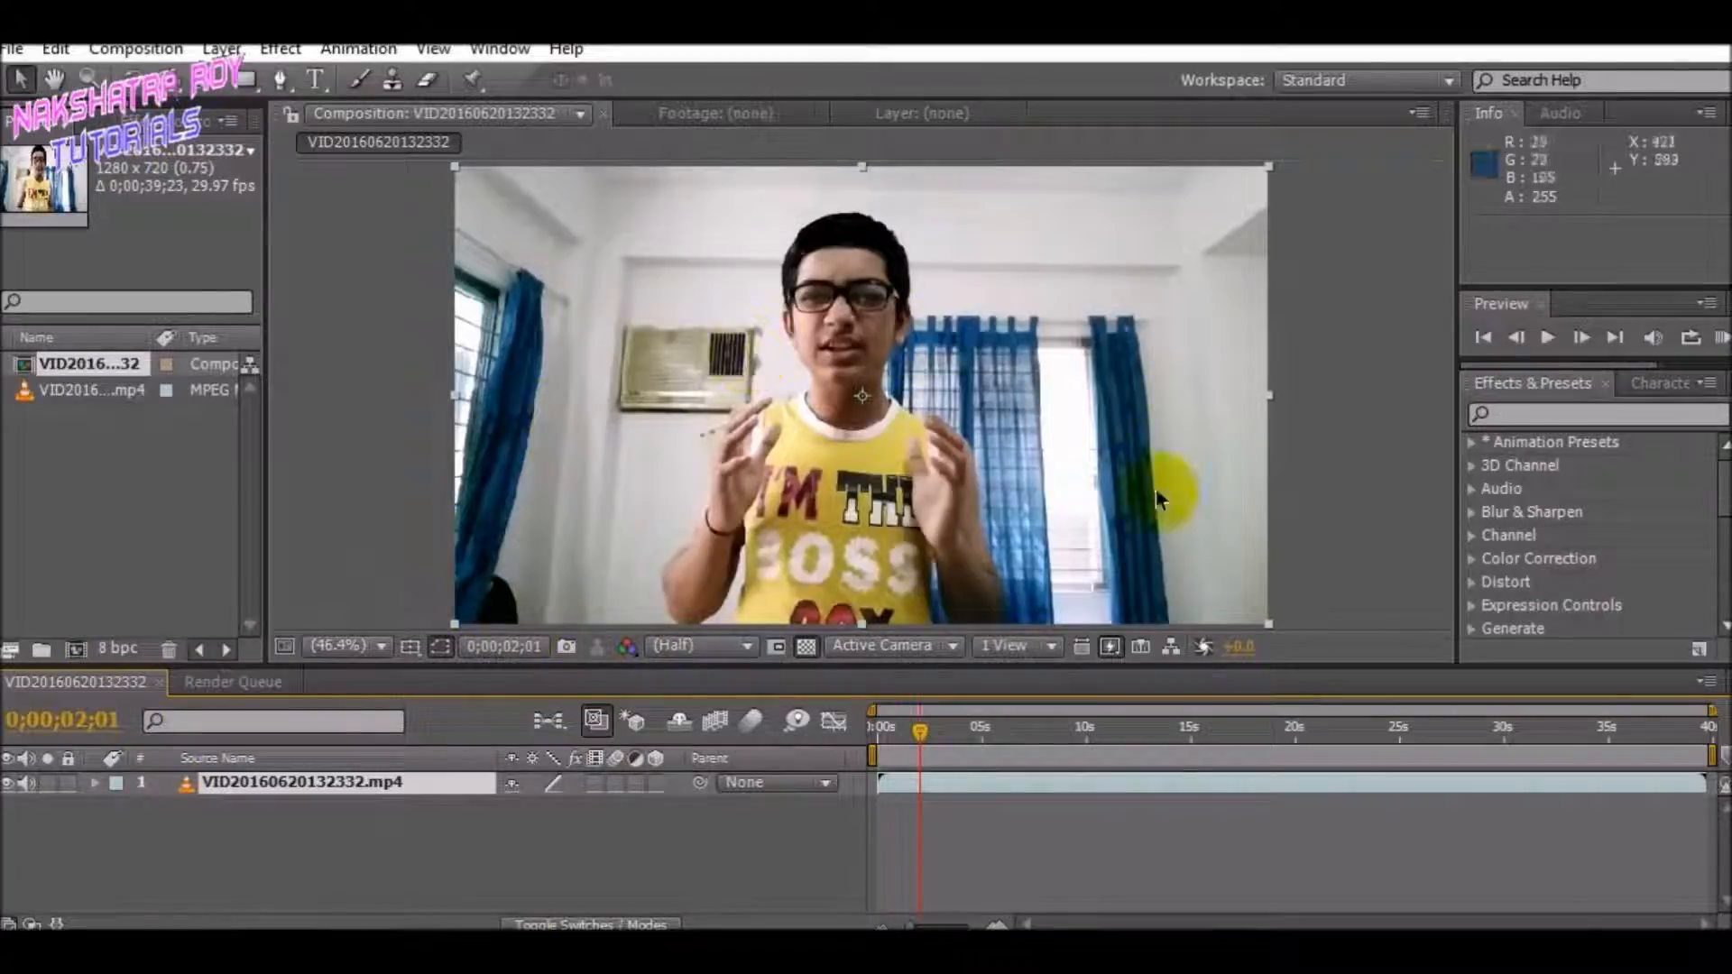
Scrub through the first seconds of the video footage and return to the start of the composition.
{"action": "mouse_move", "coordinate": [913, 734]}
{"action": "left_mouse_down"}
{"action": "mouse_move", "coordinate": [972, 739]}
{"action": "mouse_move", "coordinate": [944, 742]}
{"action": "left_mouse_up"}
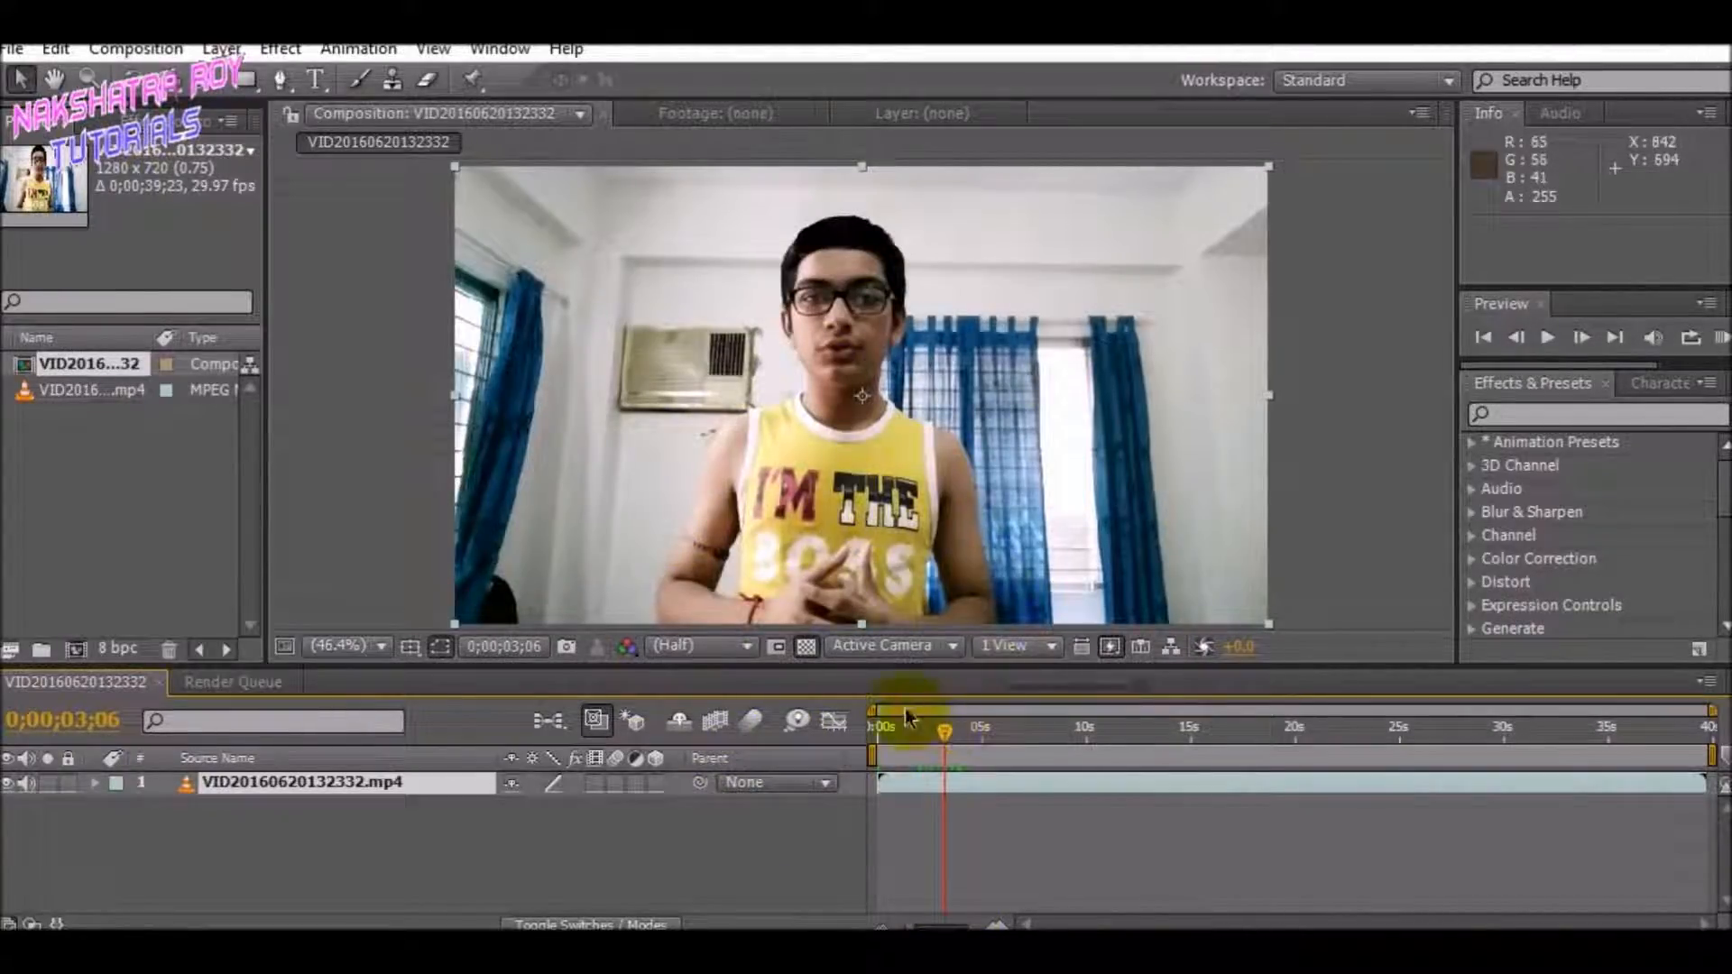
{"action": "left_click_drag", "start_coordinate": [949, 731], "coordinate": [1026, 729]}
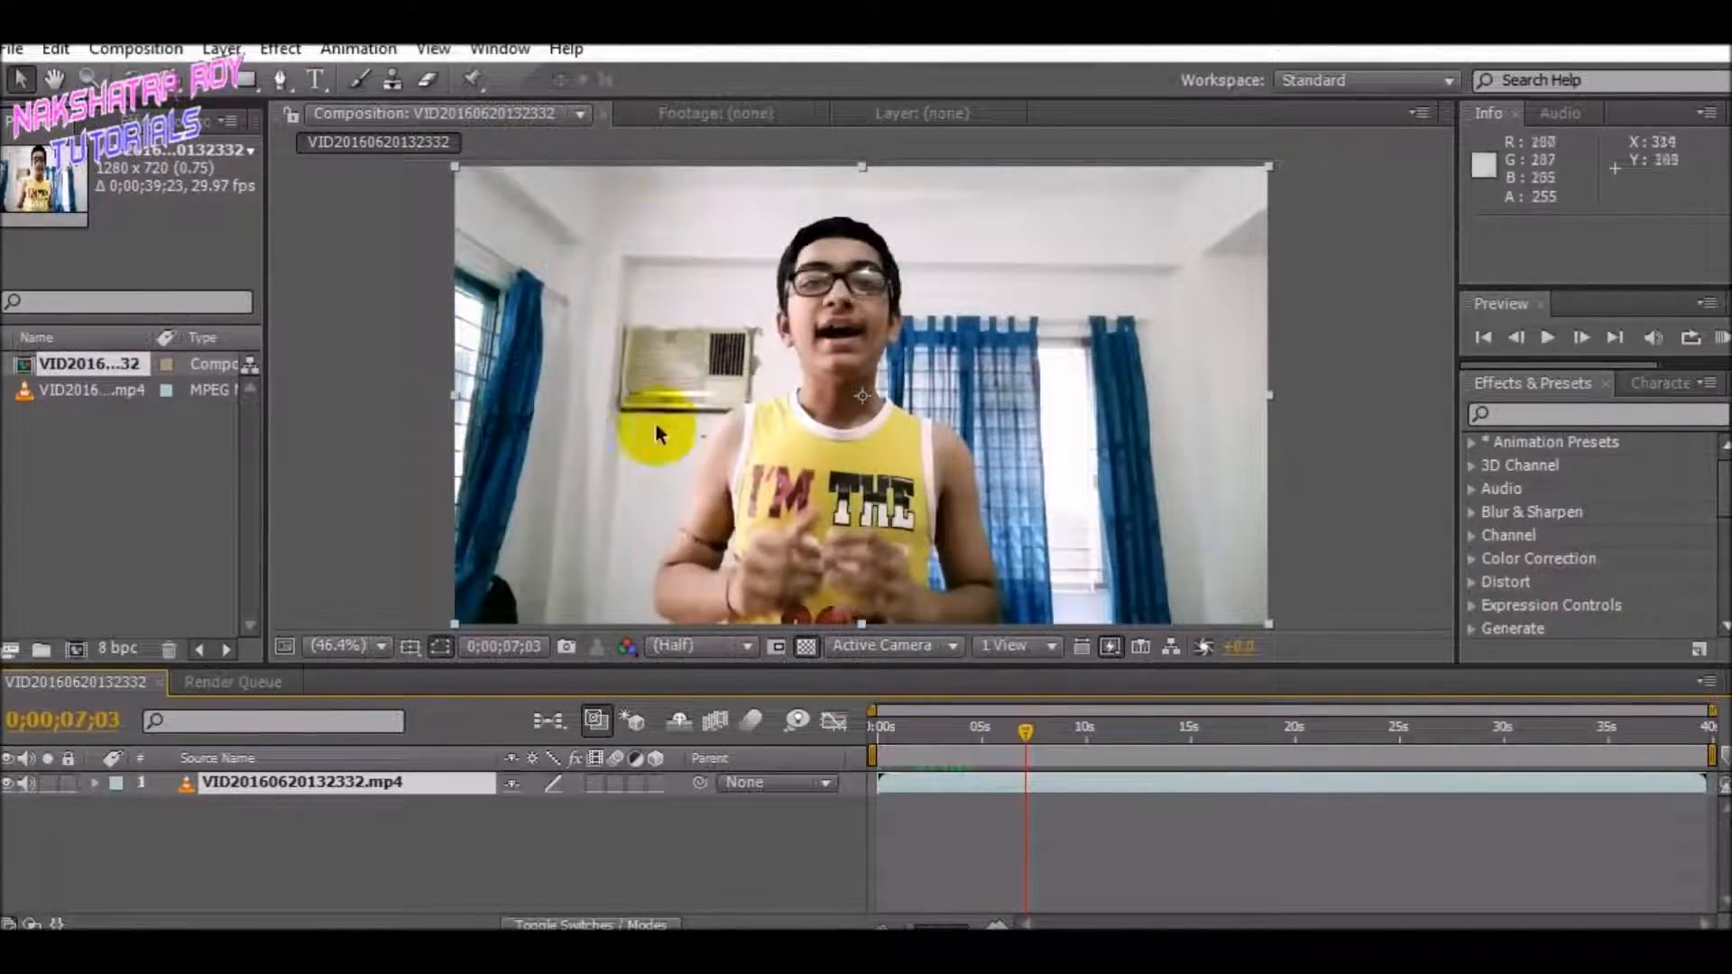
{"action": "key", "text": "Home"}
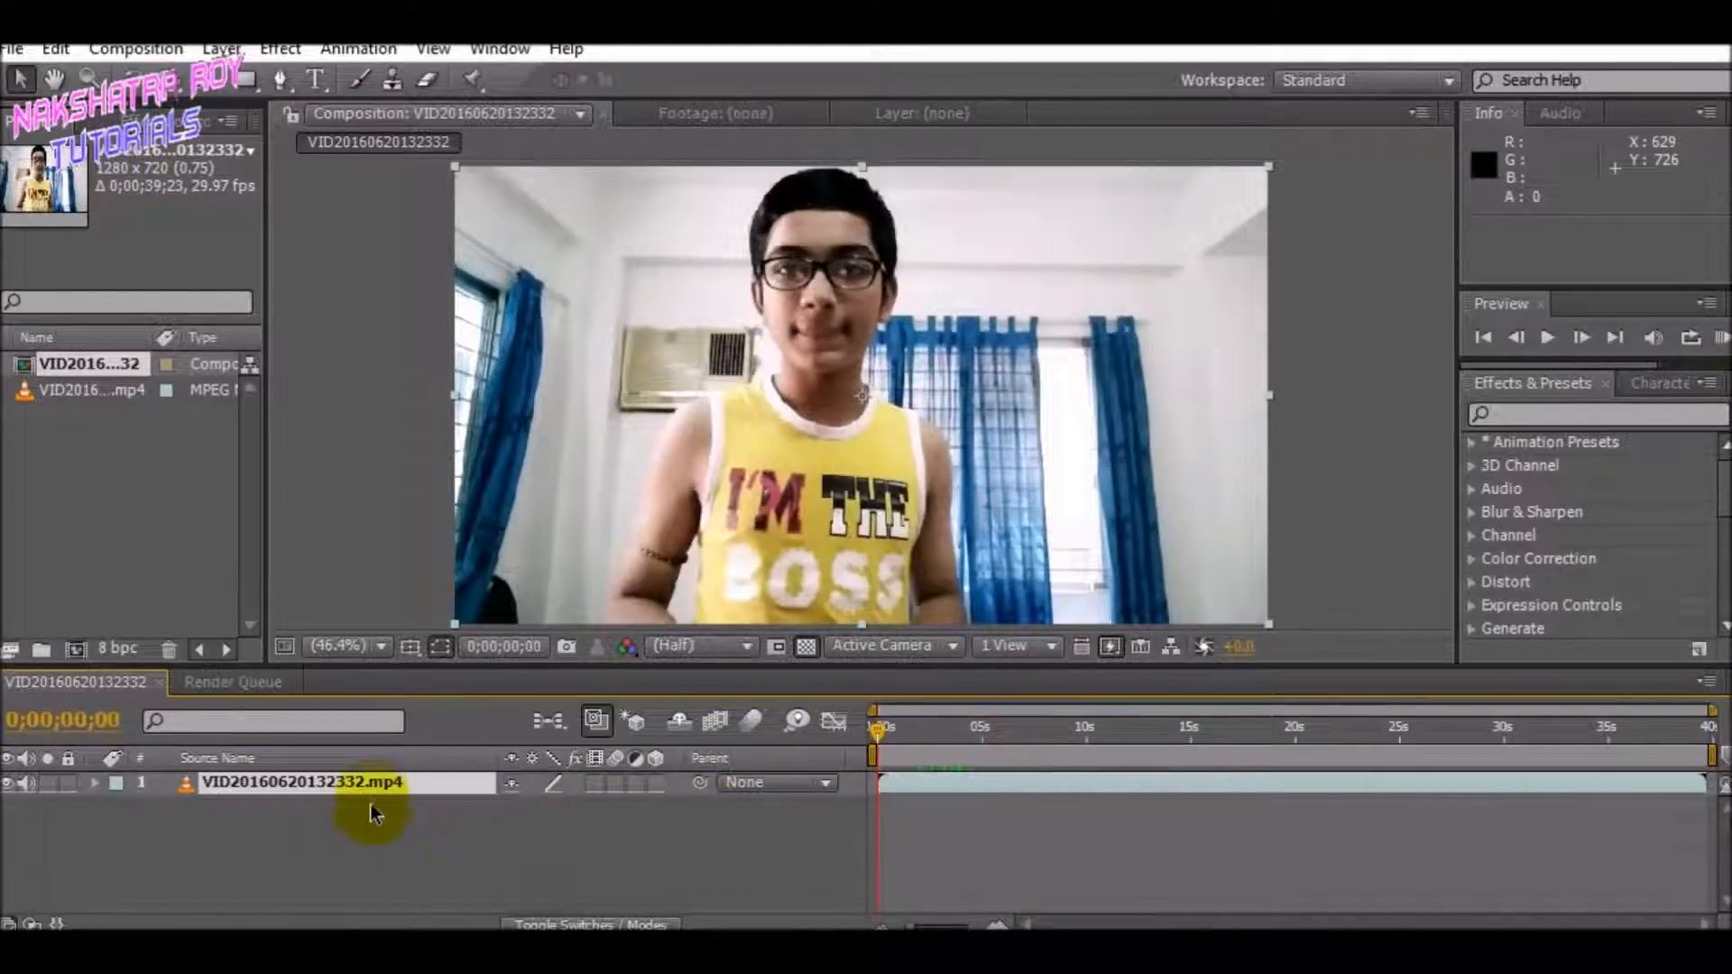
Create a new black solid layer above the video with the default solid settings.
{"action": "right_click", "coordinate": [166, 880]}
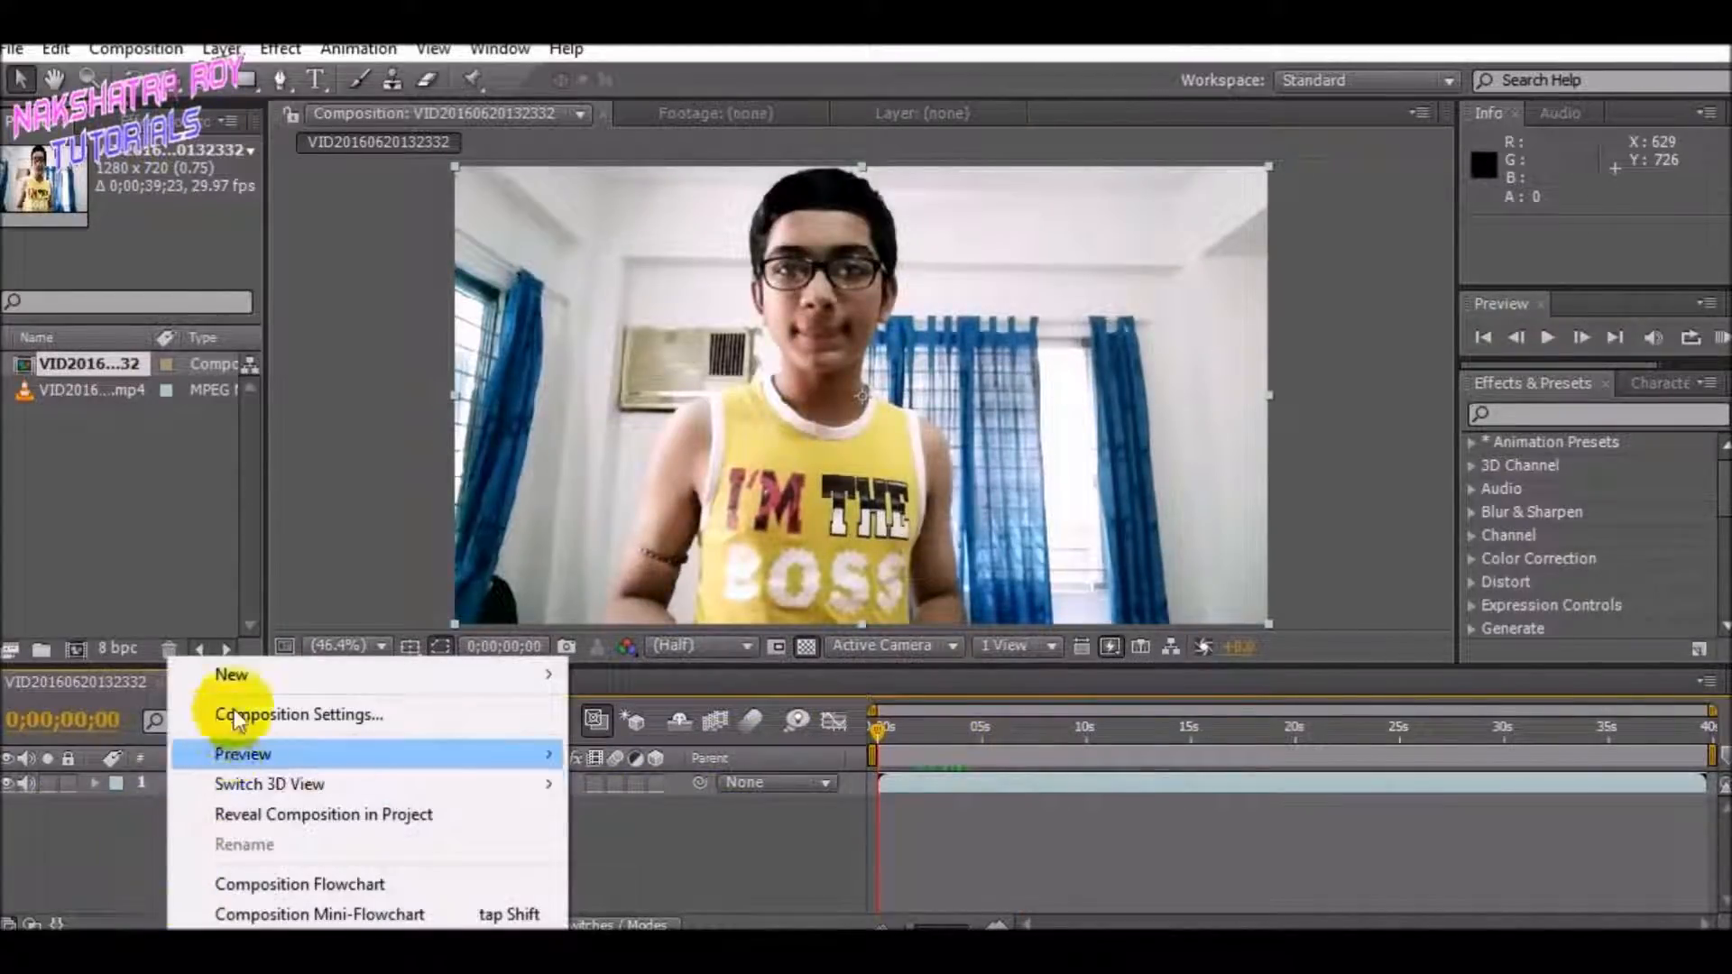
{"action": "mouse_move", "coordinate": [394, 674]}
{"action": "left_click", "coordinate": [643, 742]}
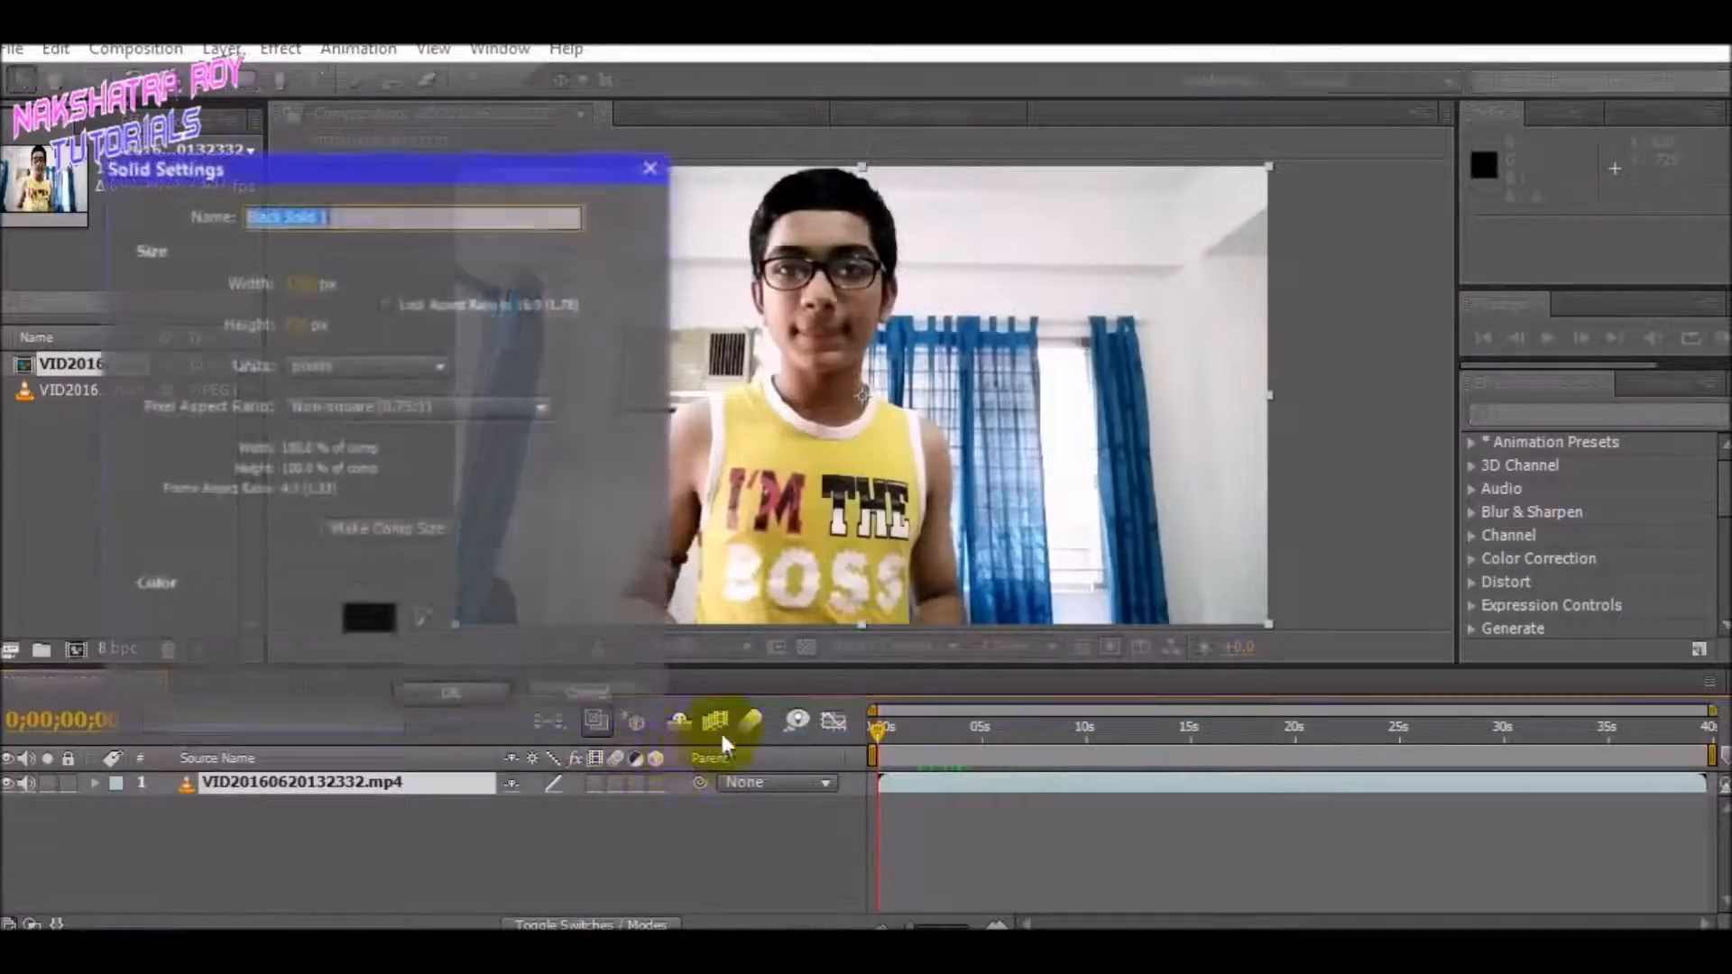
{"action": "left_click", "coordinate": [450, 697]}
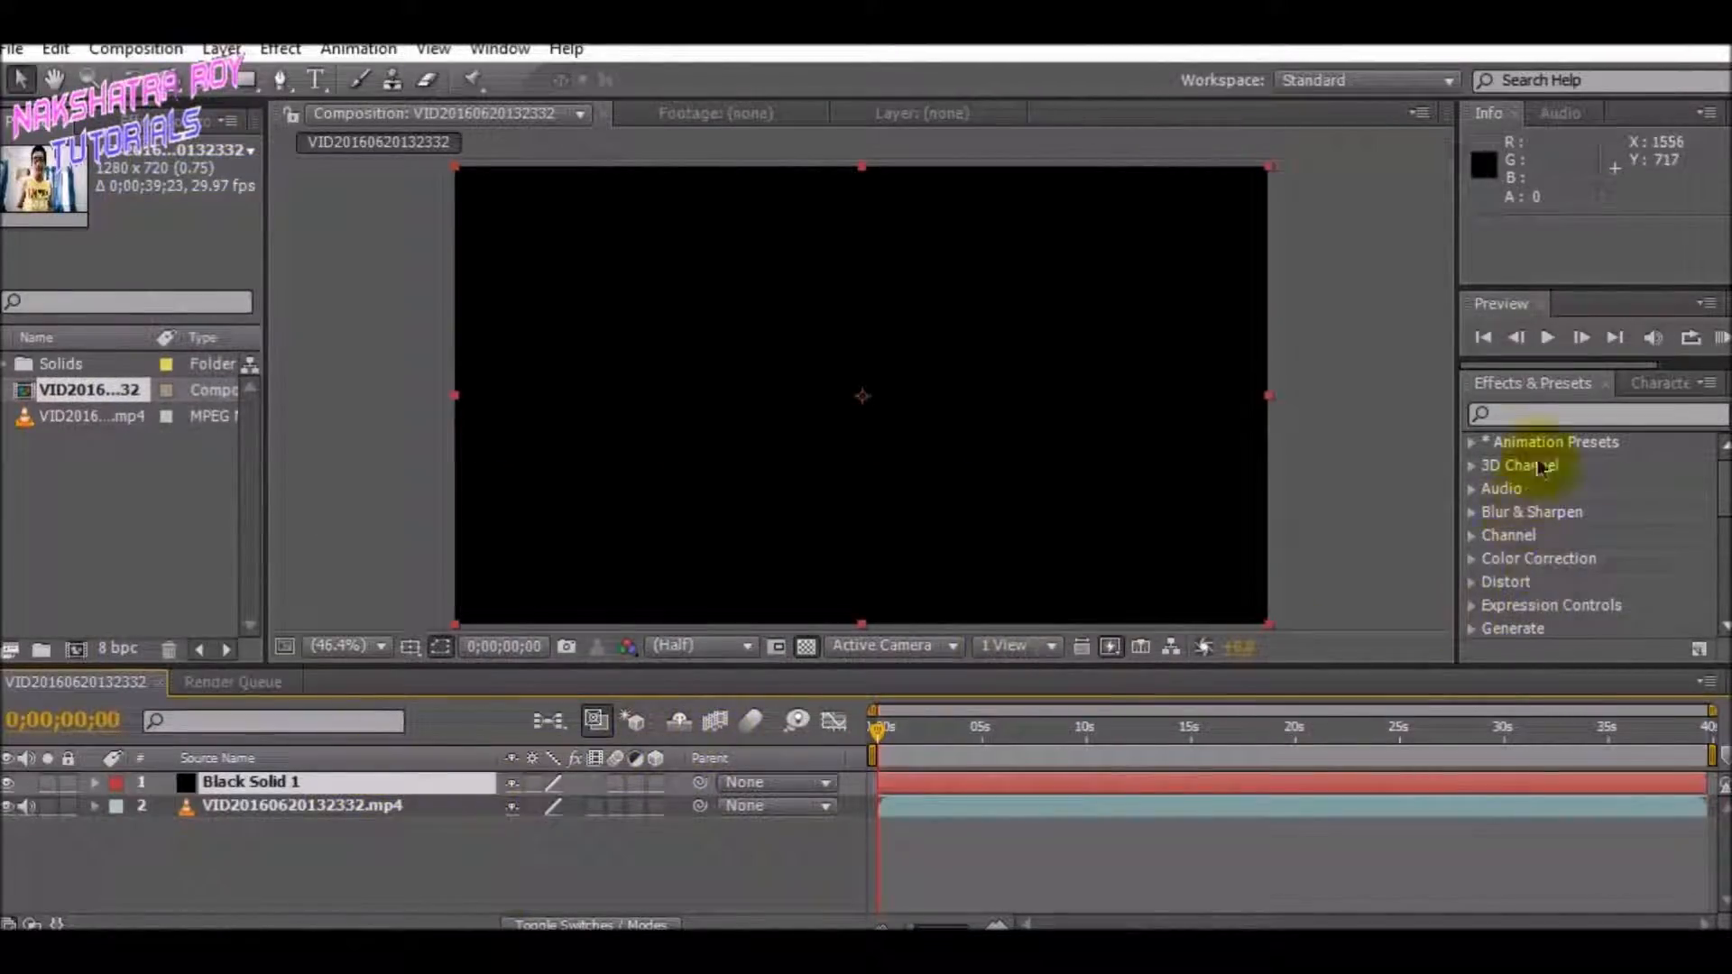
Search the effects for "Partic", apply CC Particle World to the black solid, and widen the effect settings area.
{"action": "left_click", "coordinate": [1547, 414]}
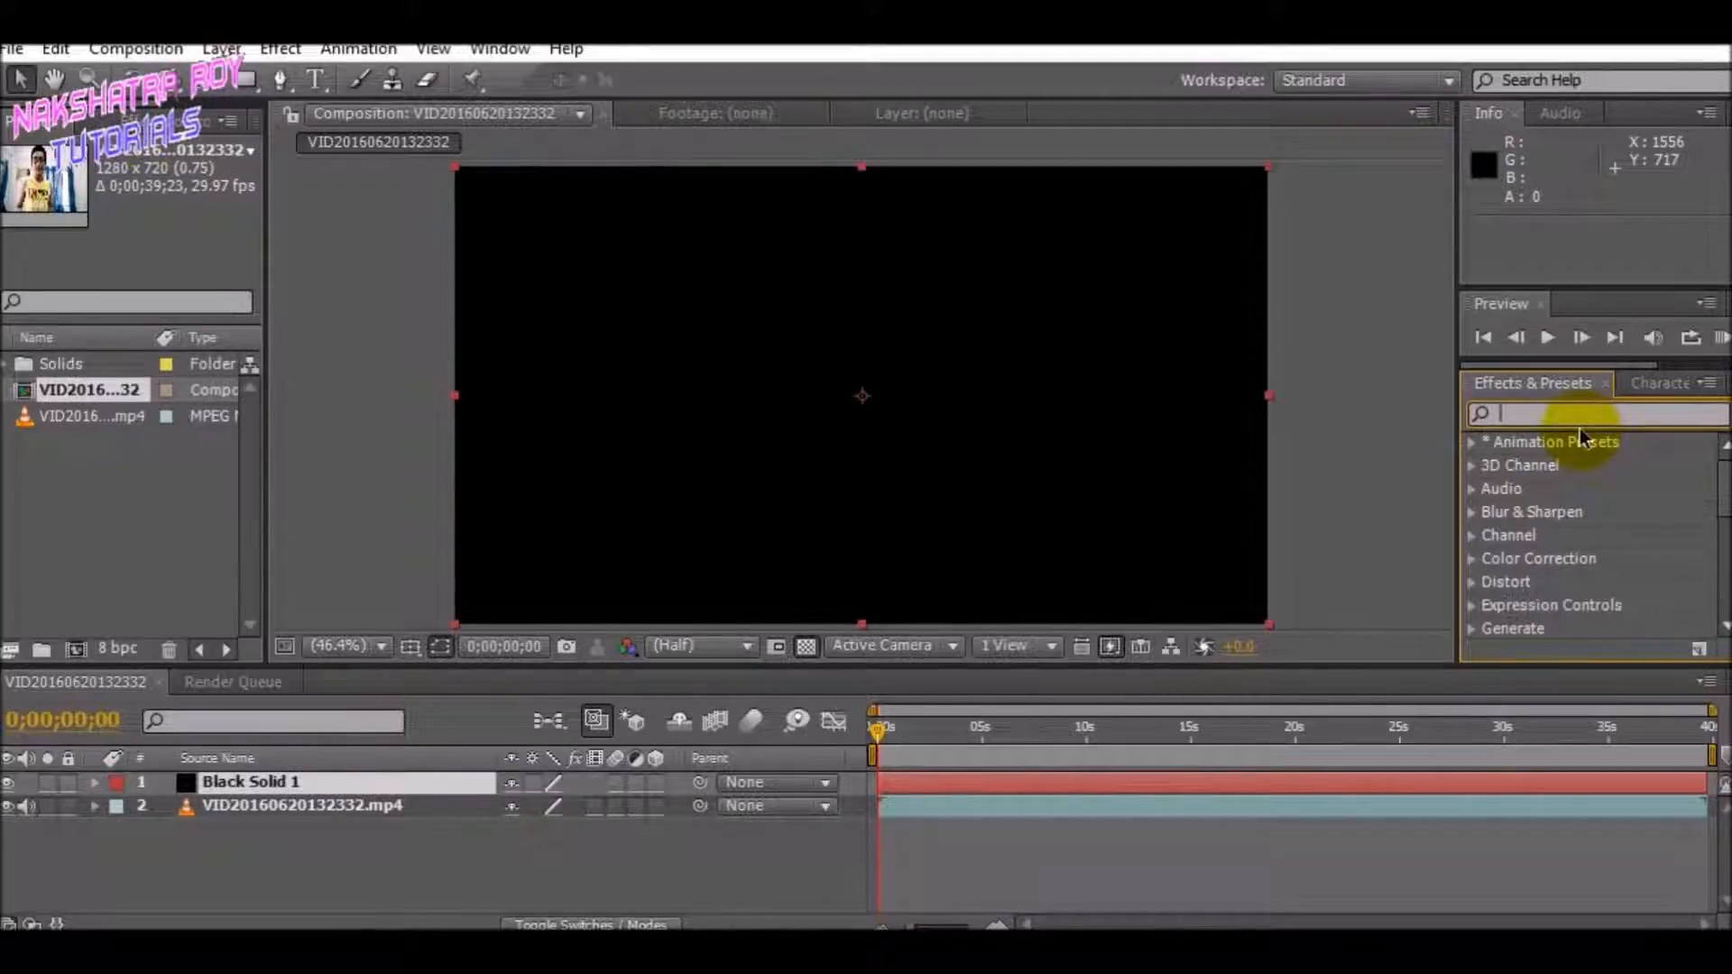
{"action": "type", "text": "Partical"}
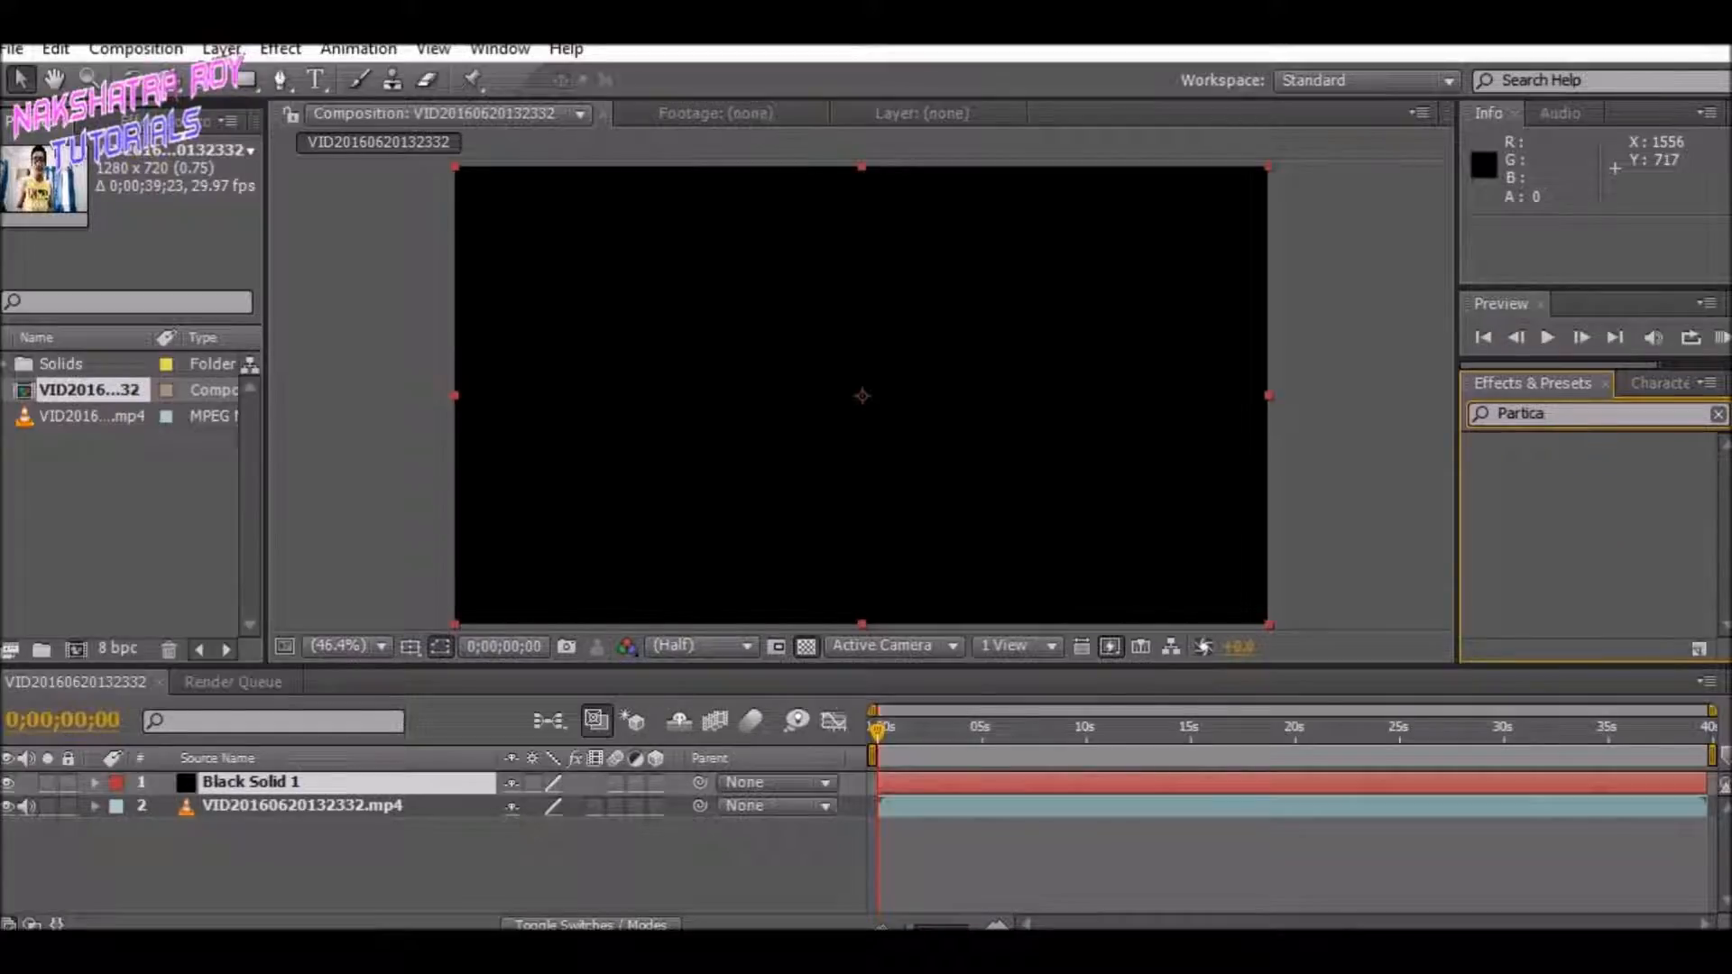
{"action": "key", "text": "BackSpace"}
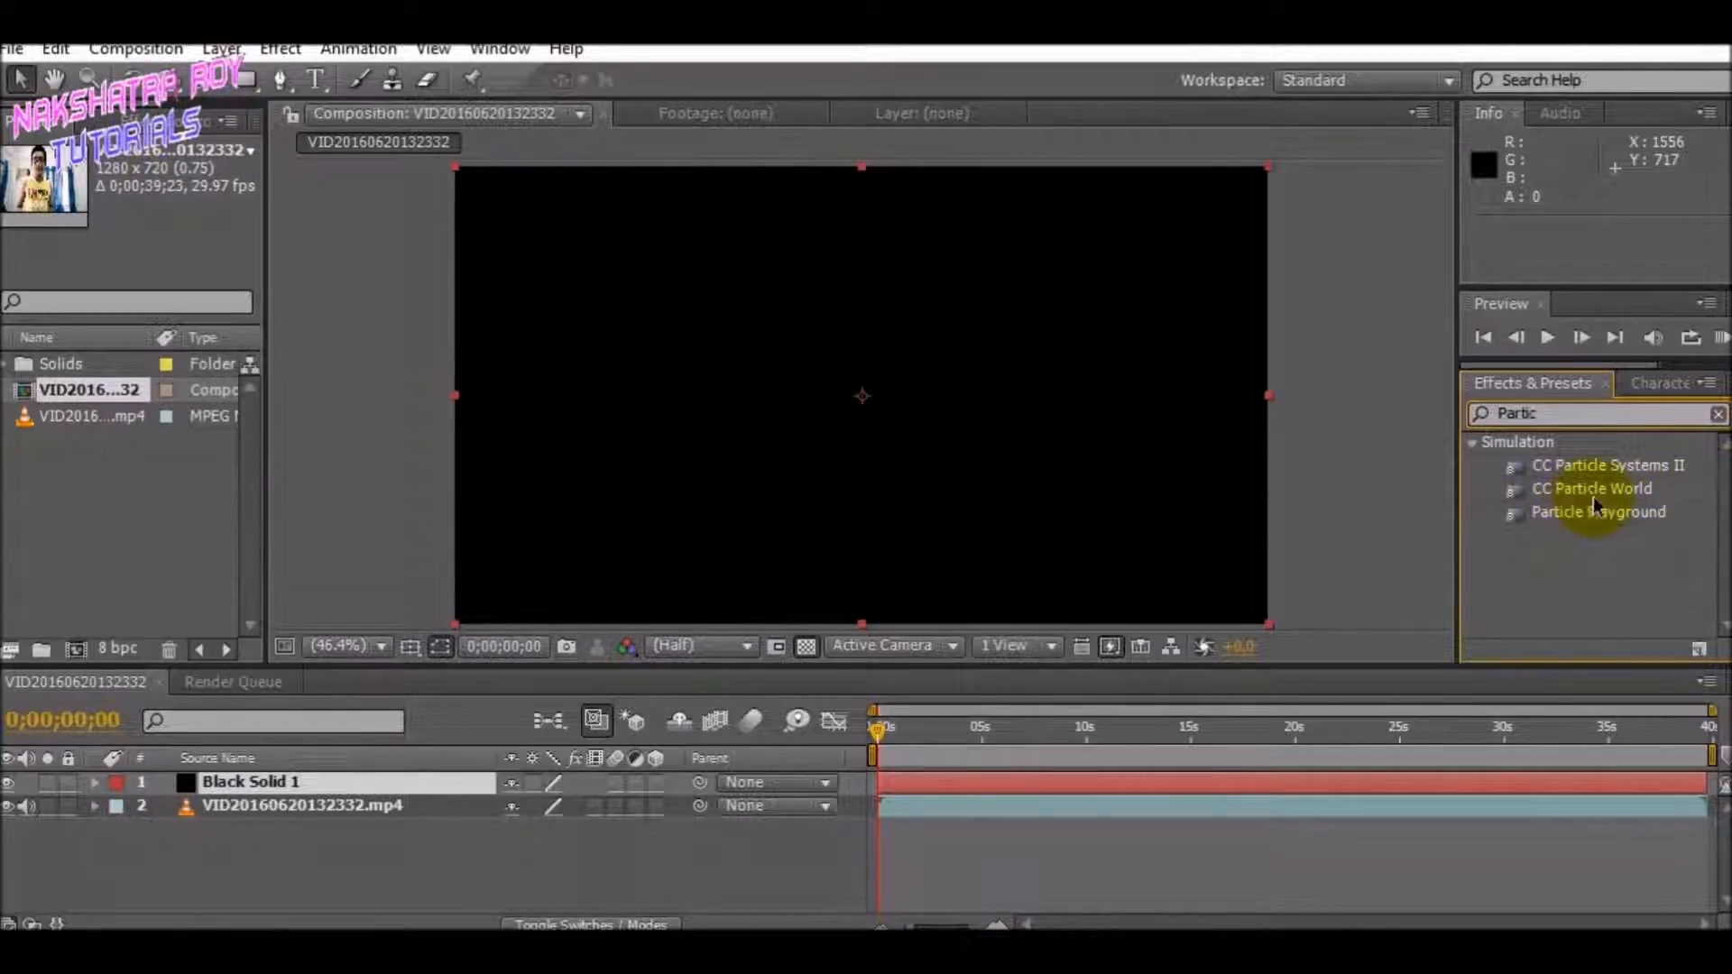
{"action": "left_click_drag", "start_coordinate": [1593, 492], "coordinate": [274, 778]}
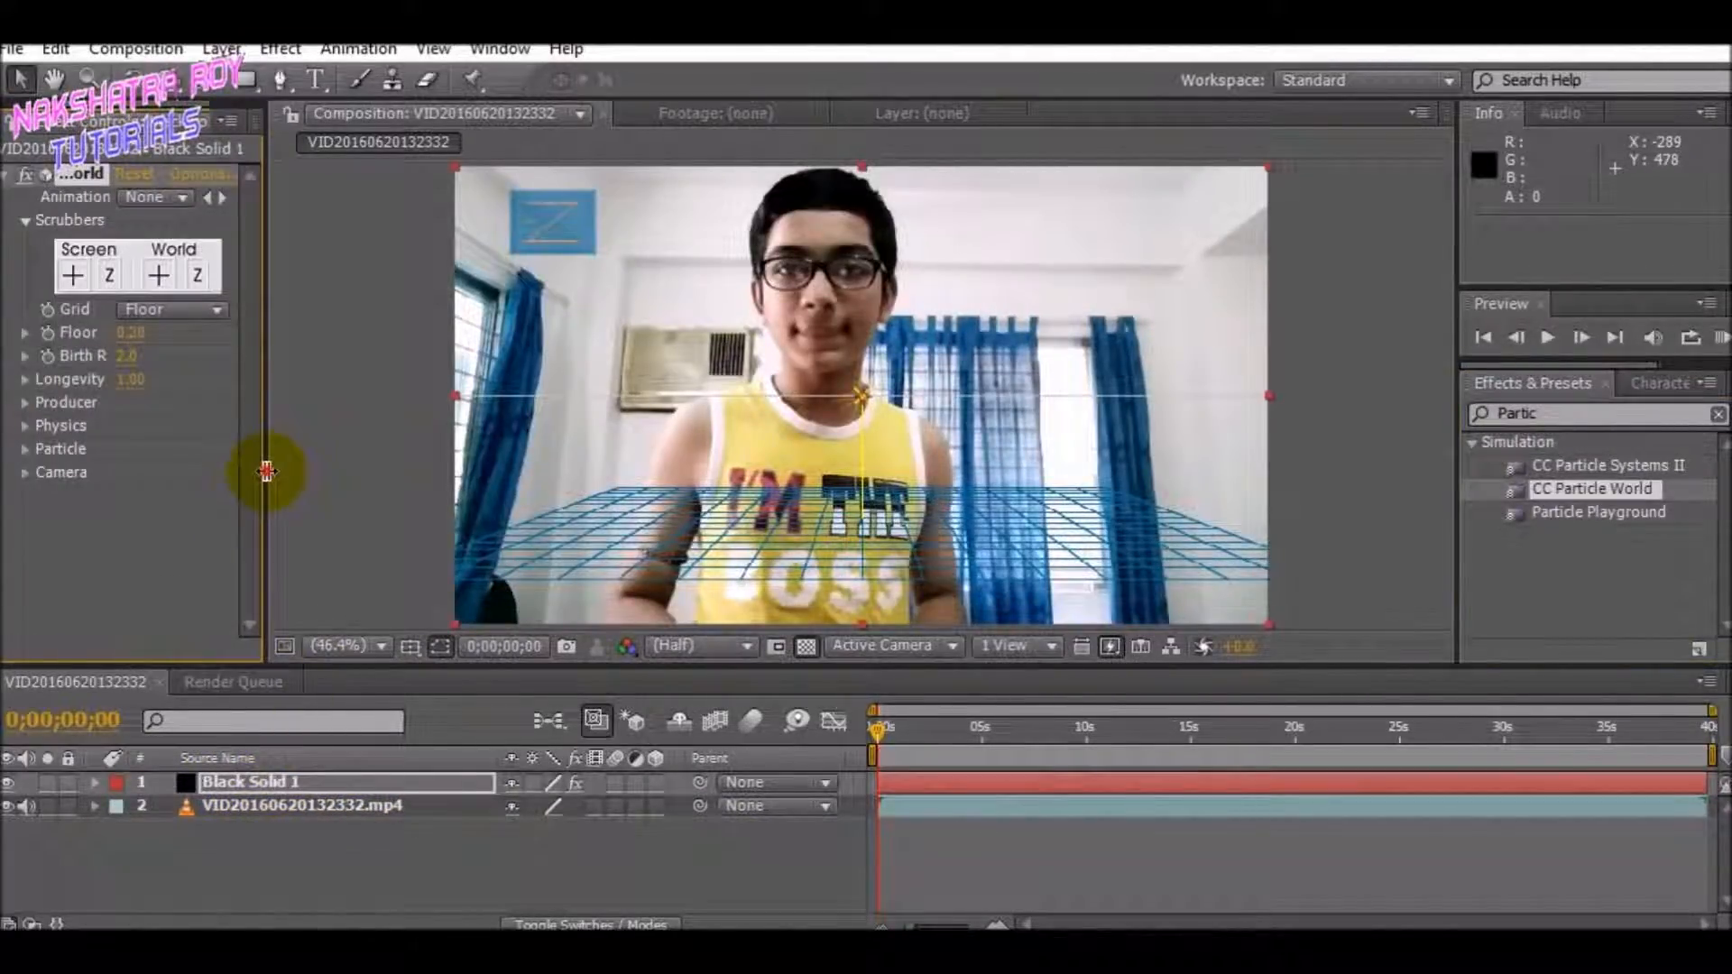
{"action": "left_click_drag", "start_coordinate": [266, 470], "coordinate": [342, 479]}
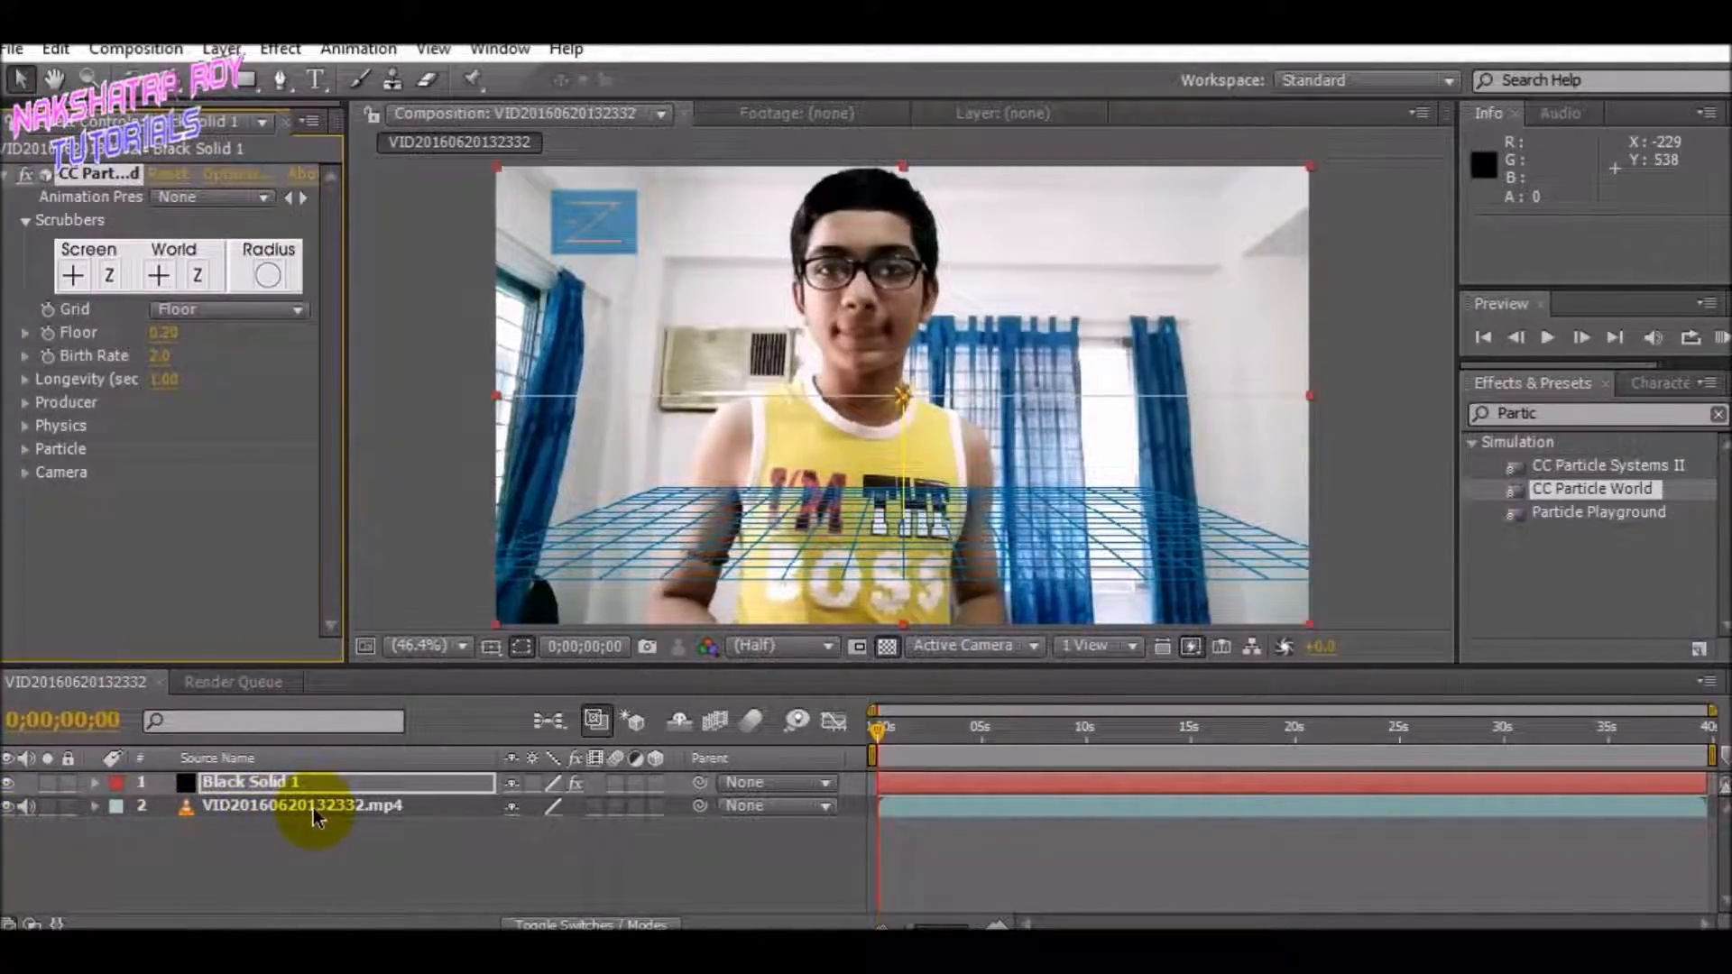
Hide the video layer and the transparency grid, and move the black solid slightly down to about 642, 386.
{"action": "left_click", "coordinate": [8, 807]}
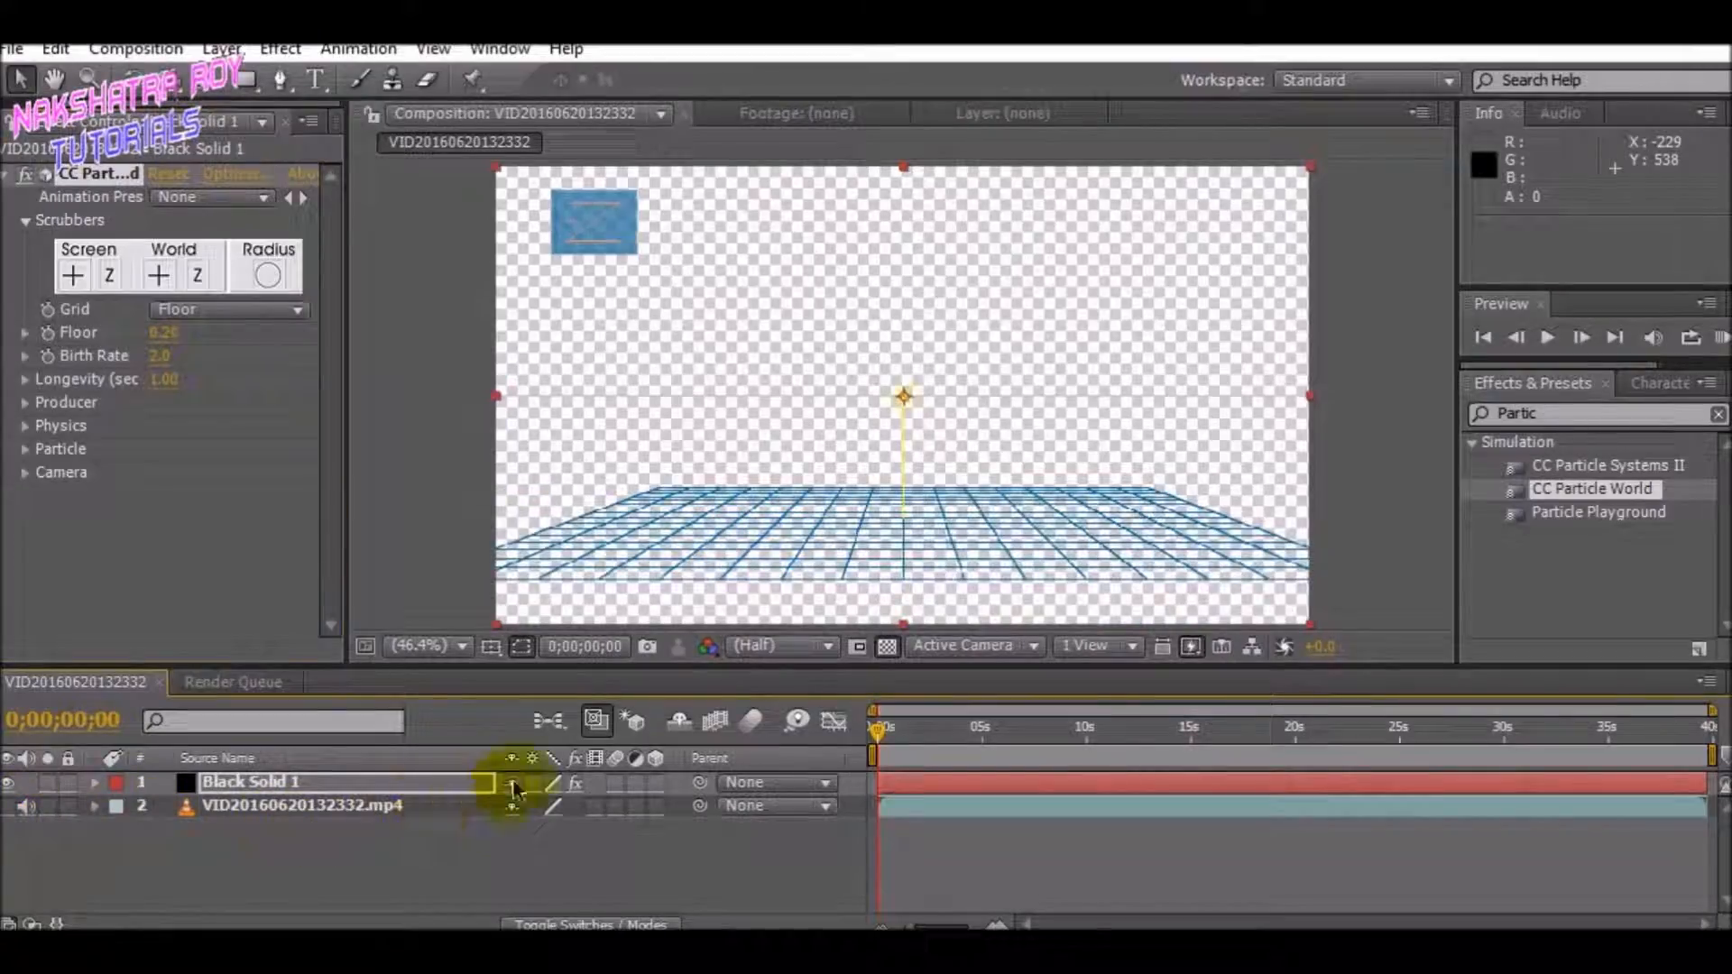
{"action": "left_click", "coordinate": [887, 646]}
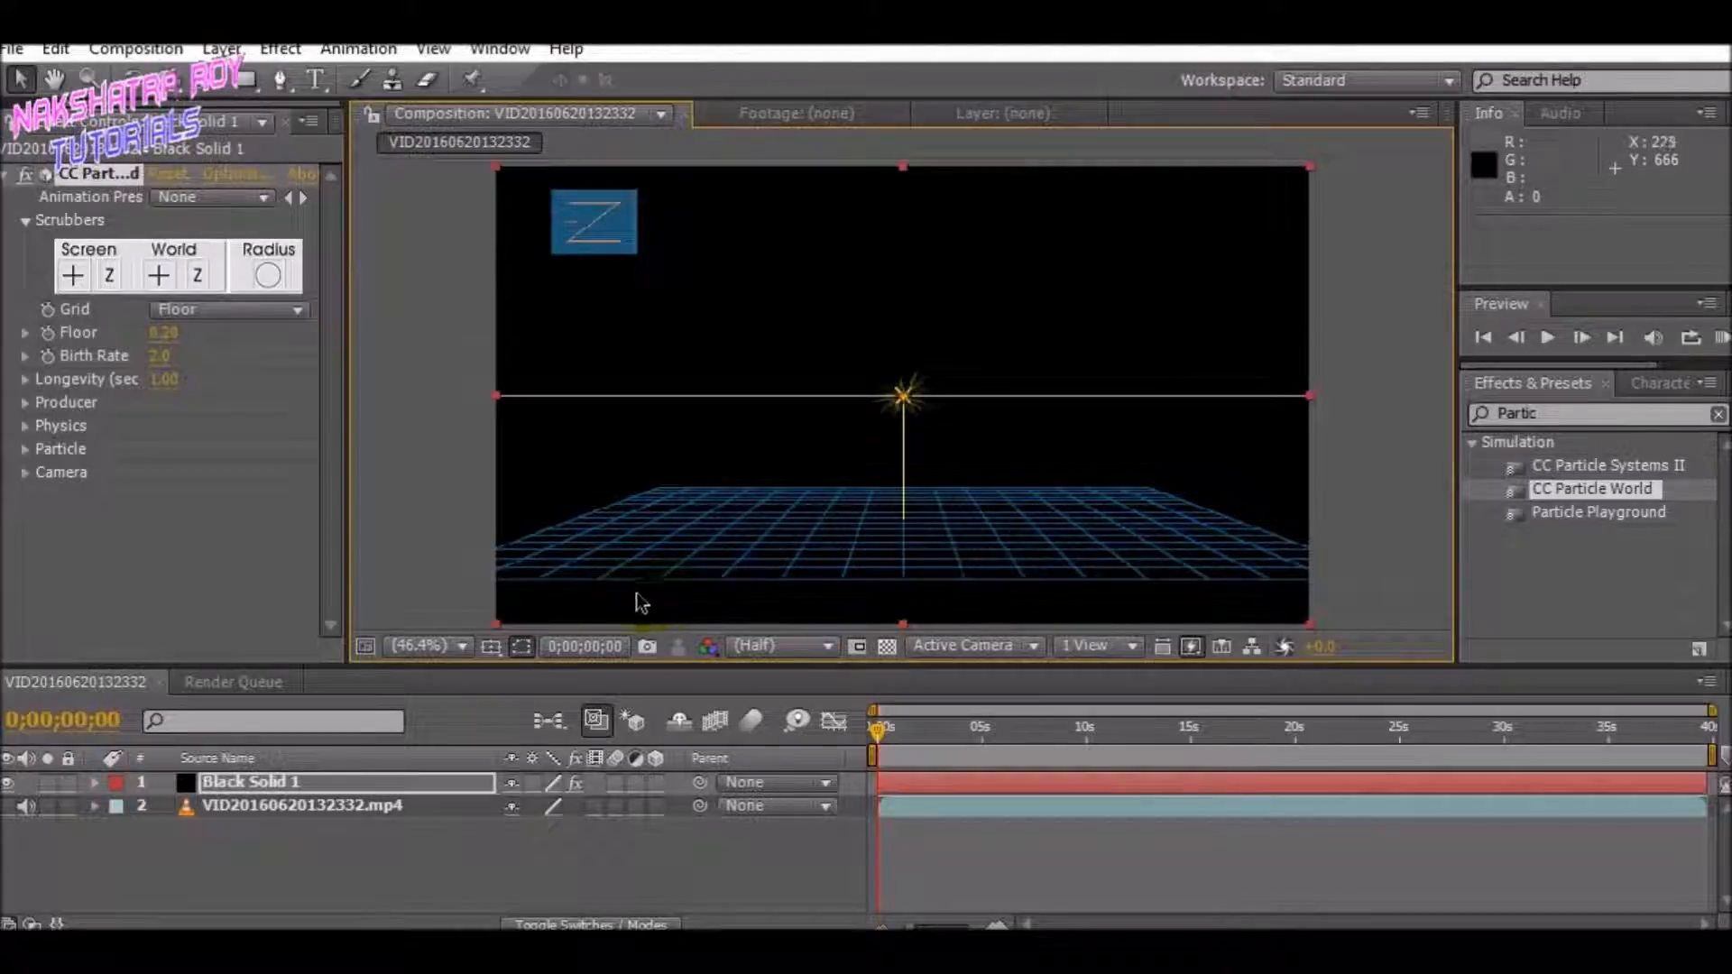
{"action": "left_click_drag", "start_coordinate": [867, 490], "coordinate": [882, 507]}
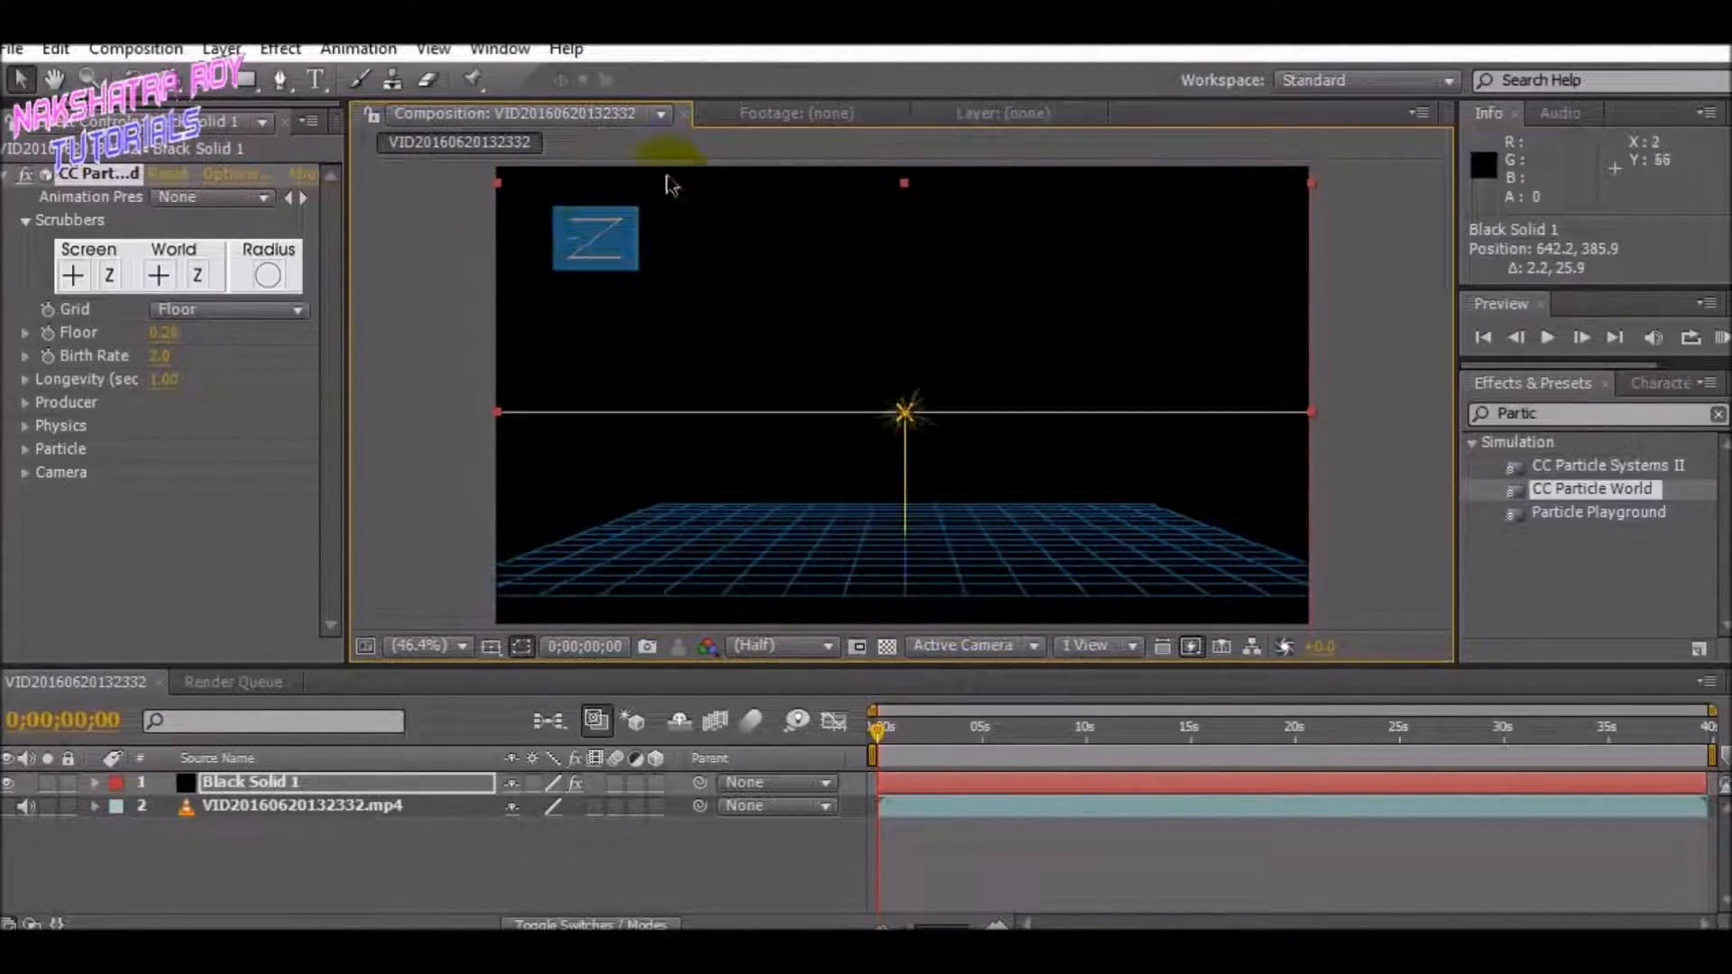
{"action": "left_click", "coordinate": [514, 873]}
Preview the particle animation for about four seconds and return to the start of the timeline.
{"action": "key", "text": "space"}
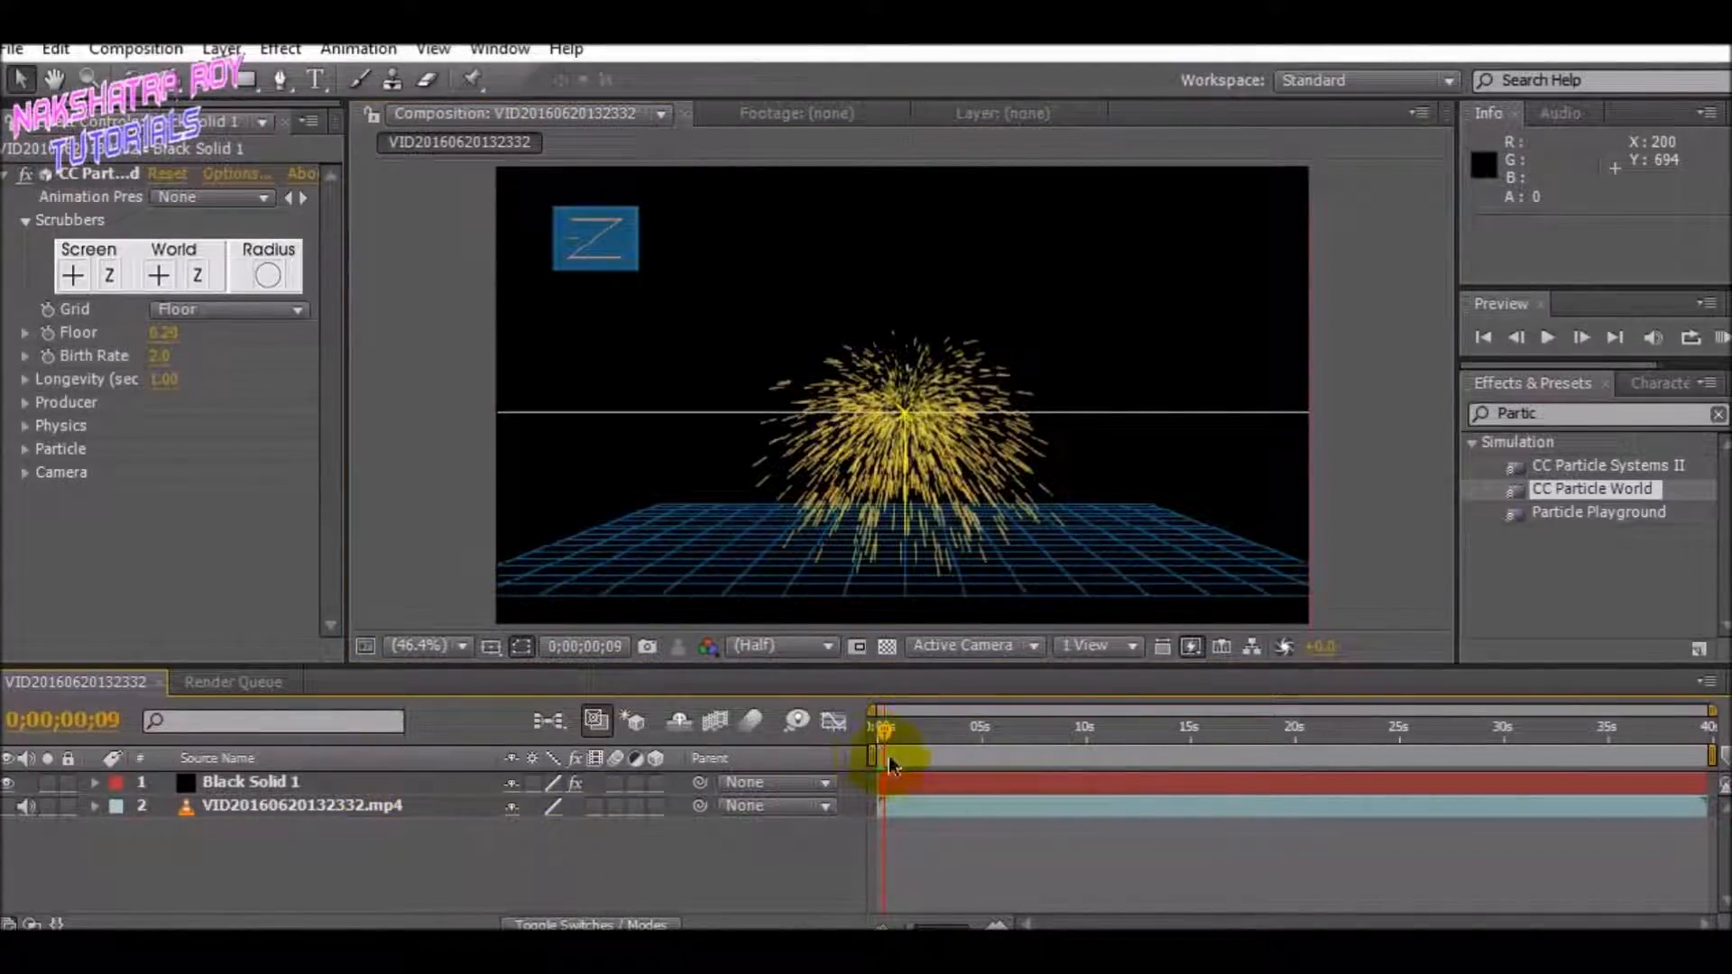
{"action": "key", "text": "space"}
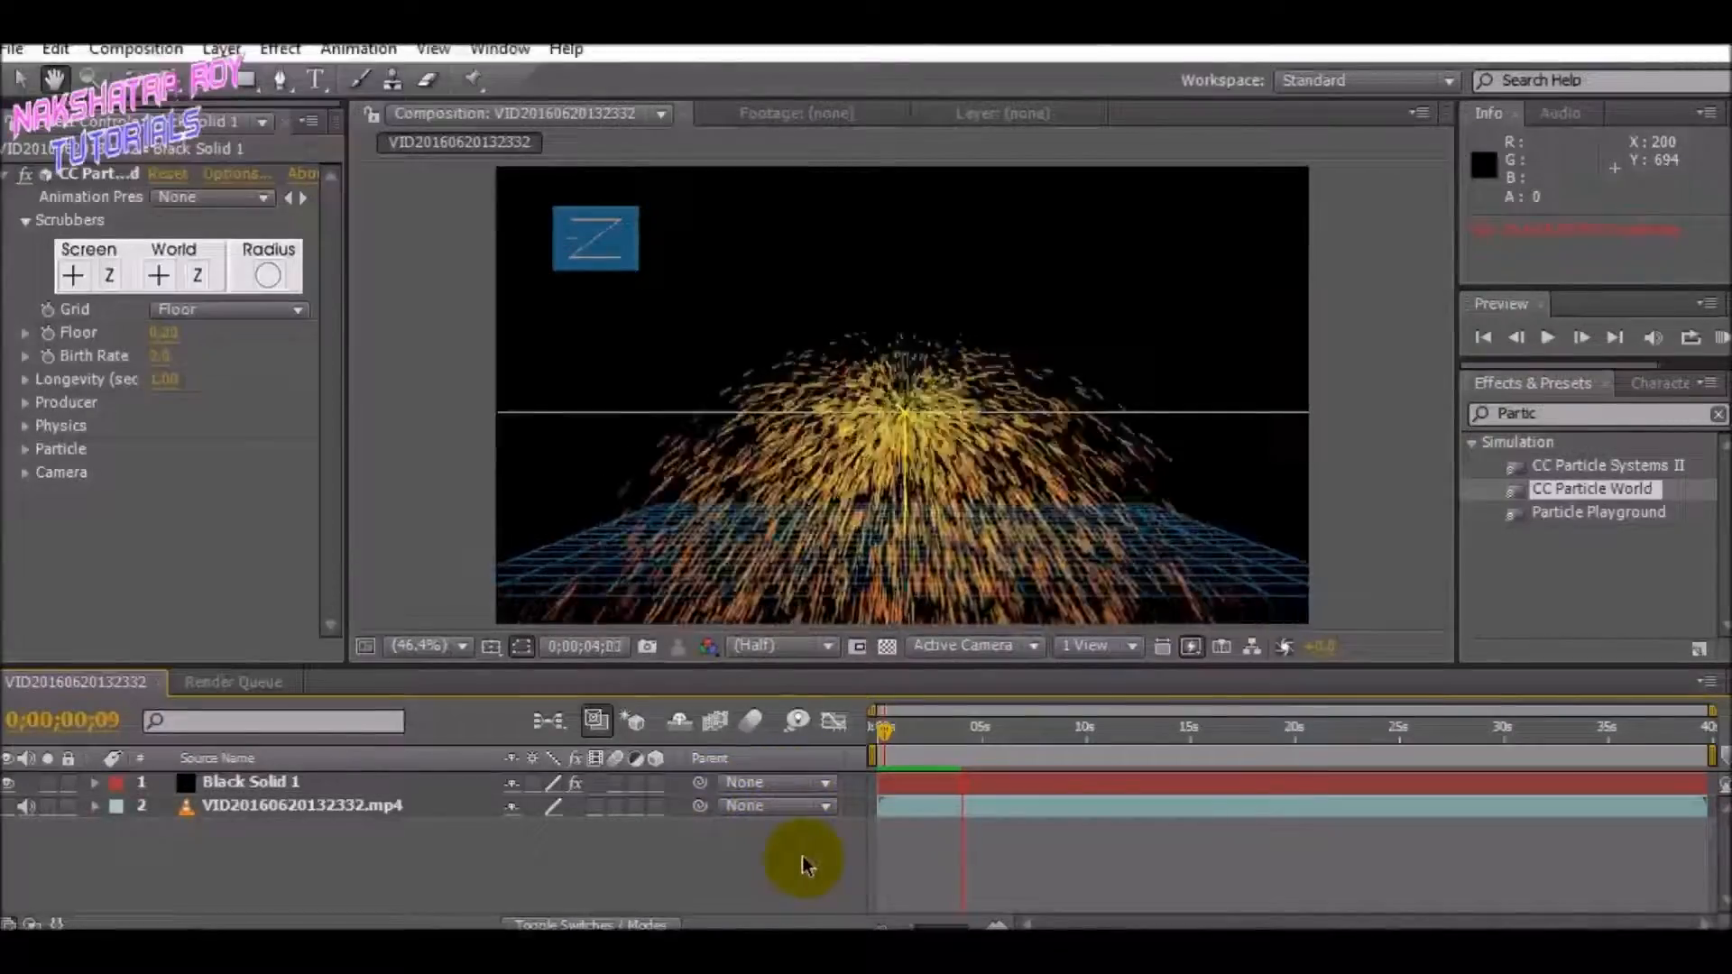
{"action": "key", "text": "space"}
{"action": "left_click_drag", "start_coordinate": [961, 736], "coordinate": [848, 730]}
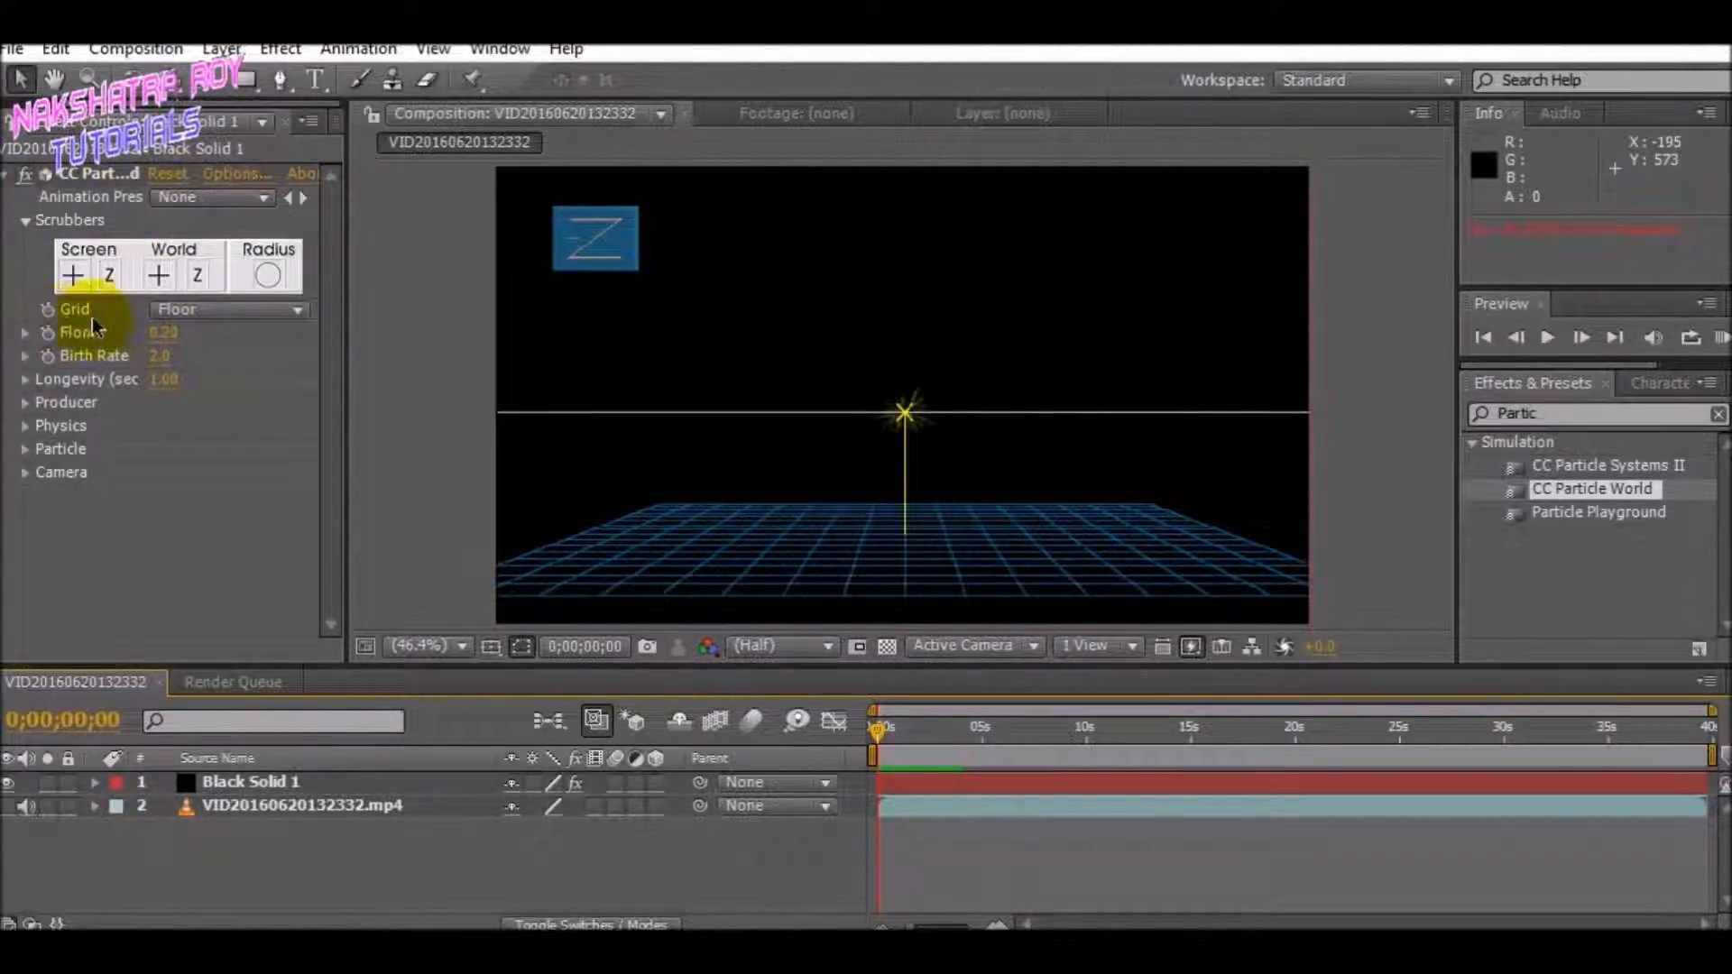
Set the CC Particle World grid to Producer and, at the one-second mark, lower the Birth Rate to 0.5.
{"action": "left_click", "coordinate": [173, 314]}
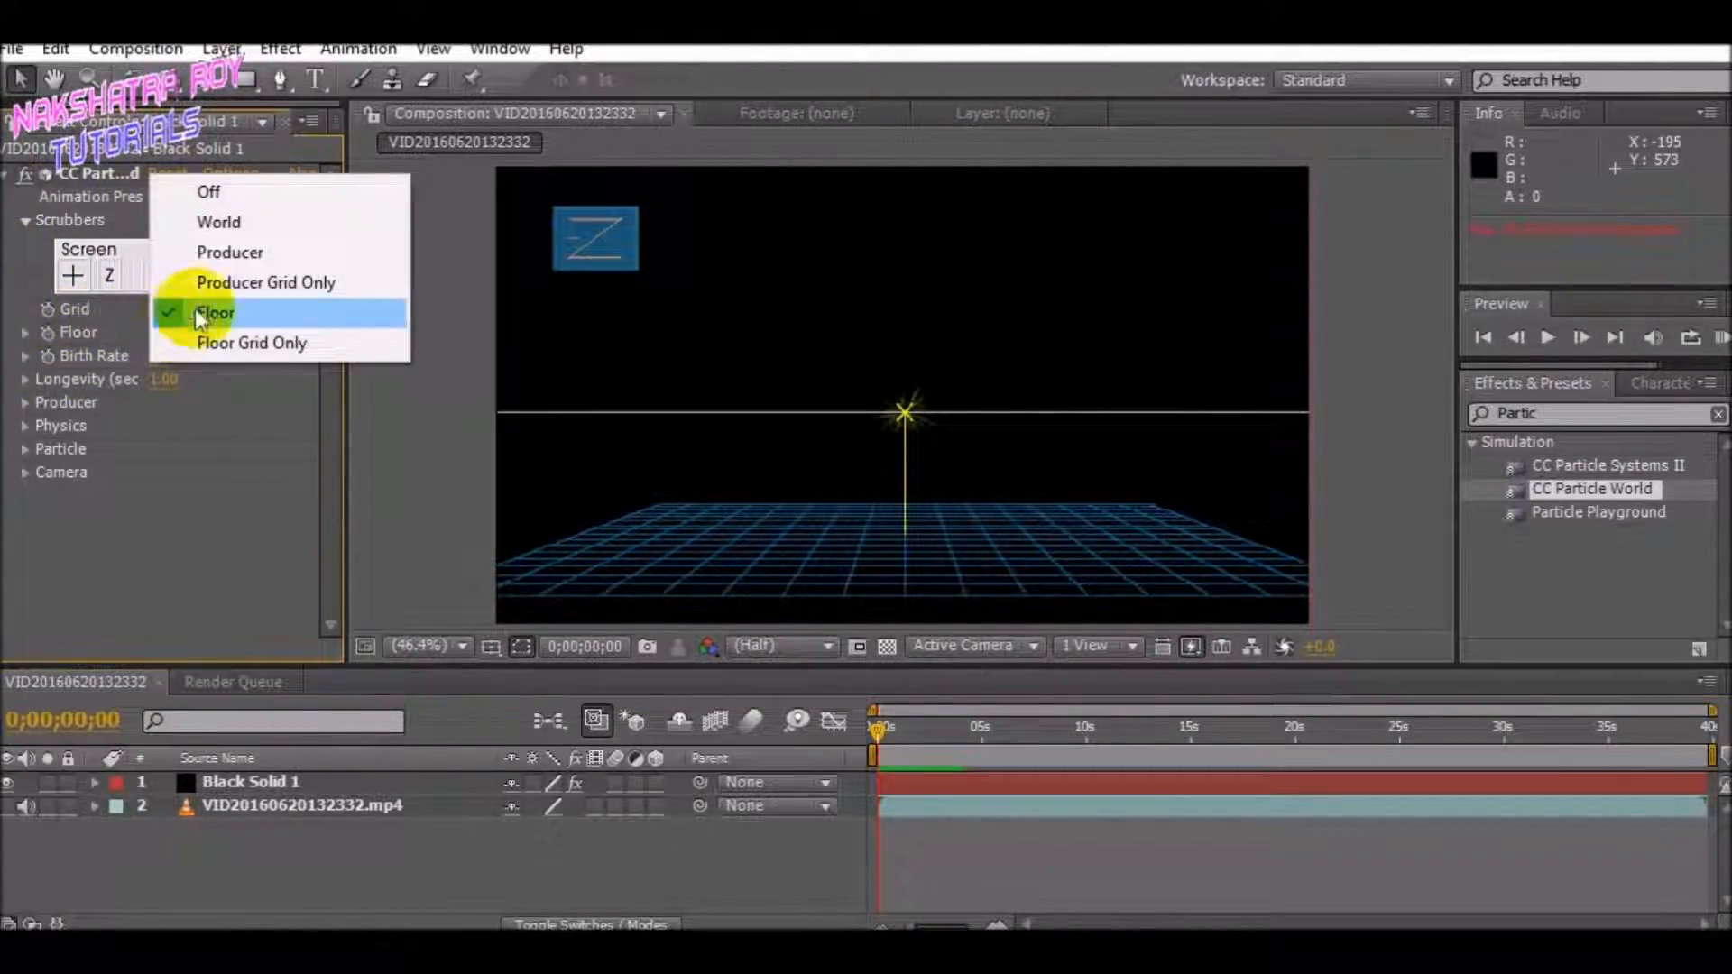
{"action": "left_click", "coordinate": [199, 256]}
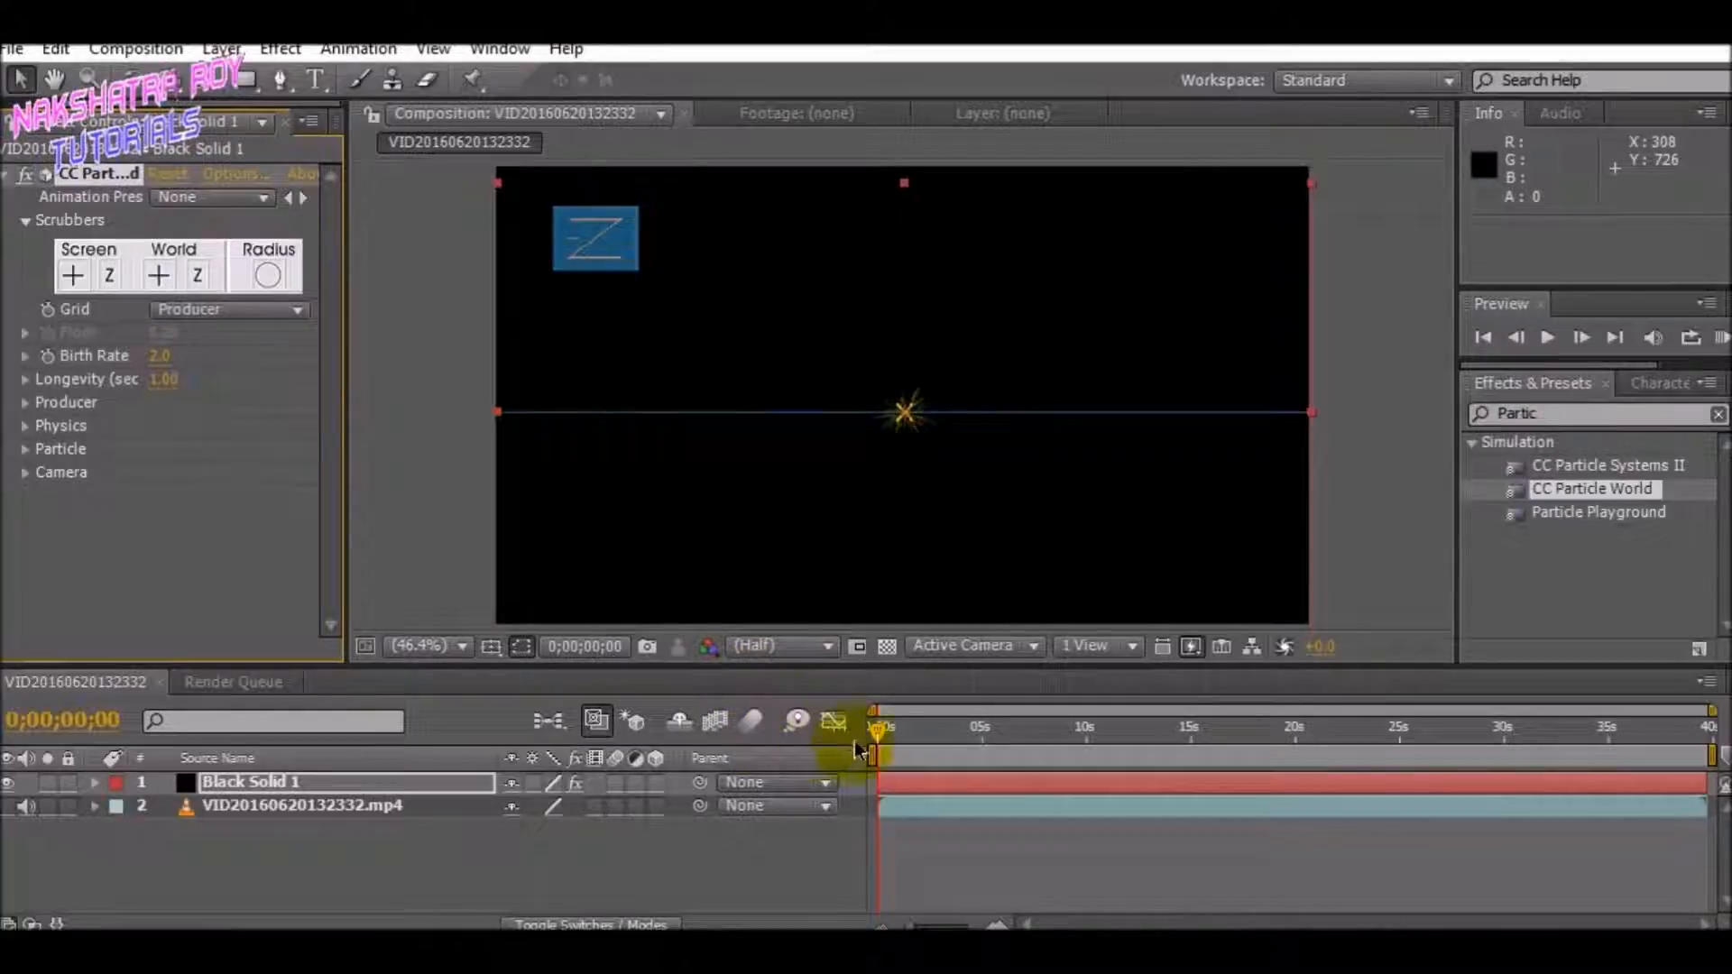
{"action": "left_click_drag", "start_coordinate": [883, 736], "coordinate": [902, 735]}
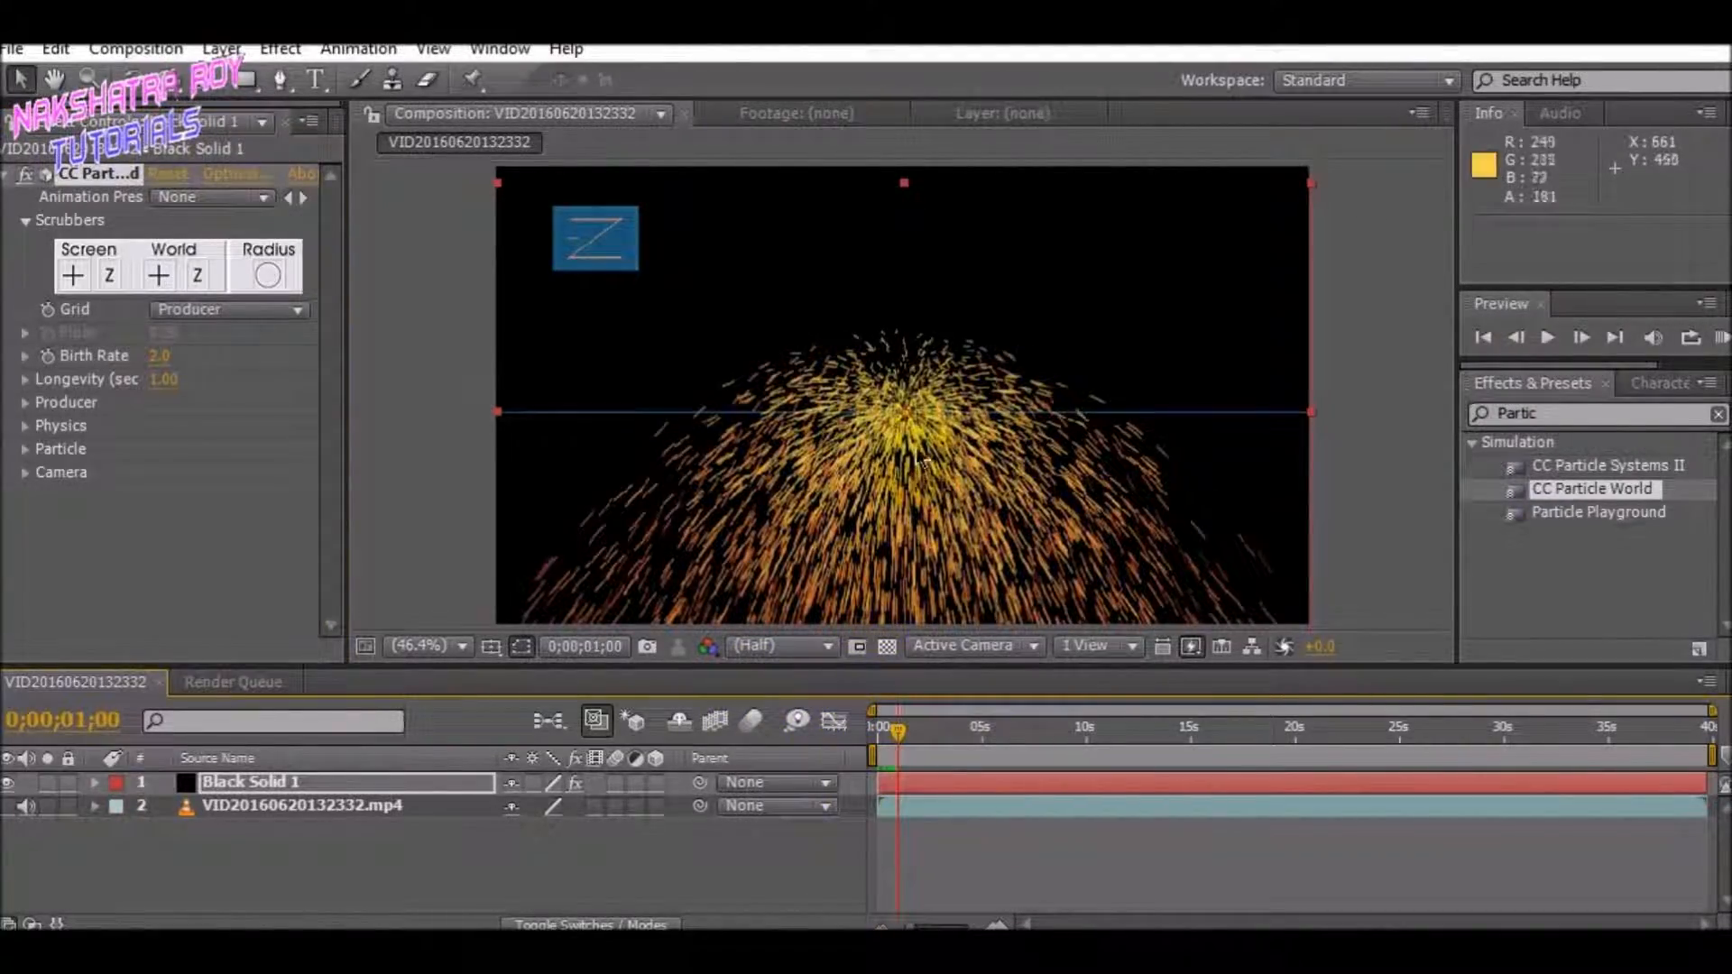
{"action": "left_click_drag", "start_coordinate": [158, 365], "coordinate": [119, 364]}
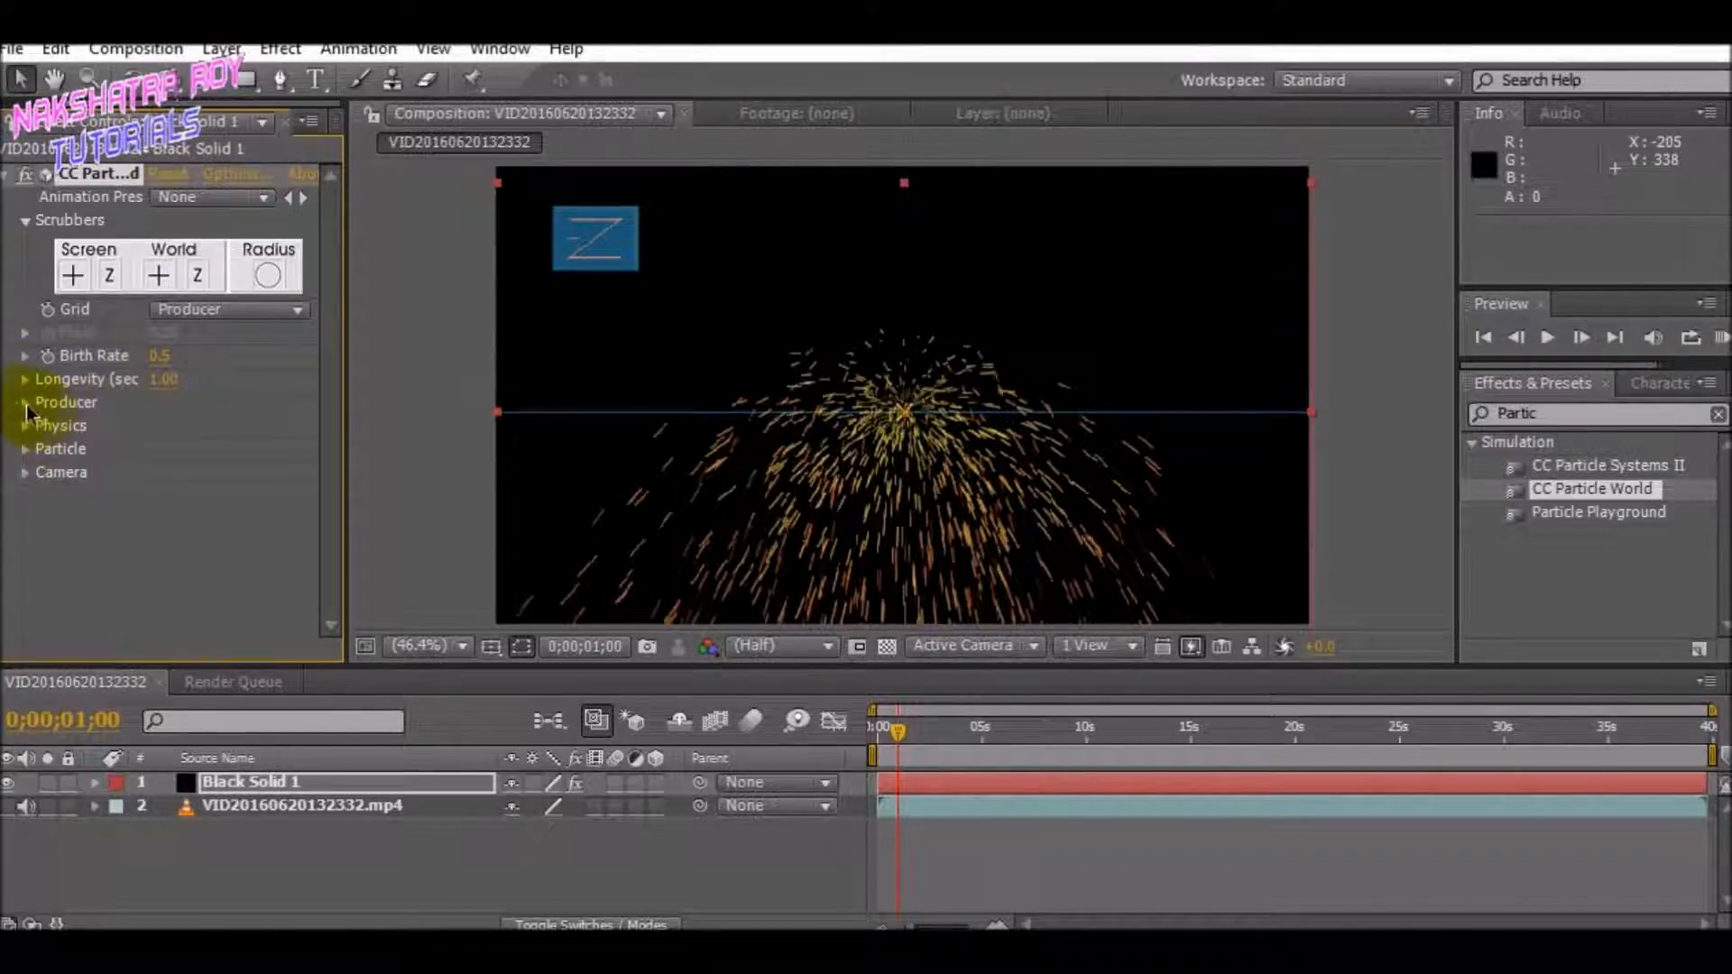
In the Physics settings, keep the Explosive animation and reduce the Velocity to about 0.53.
{"action": "left_click", "coordinate": [25, 403]}
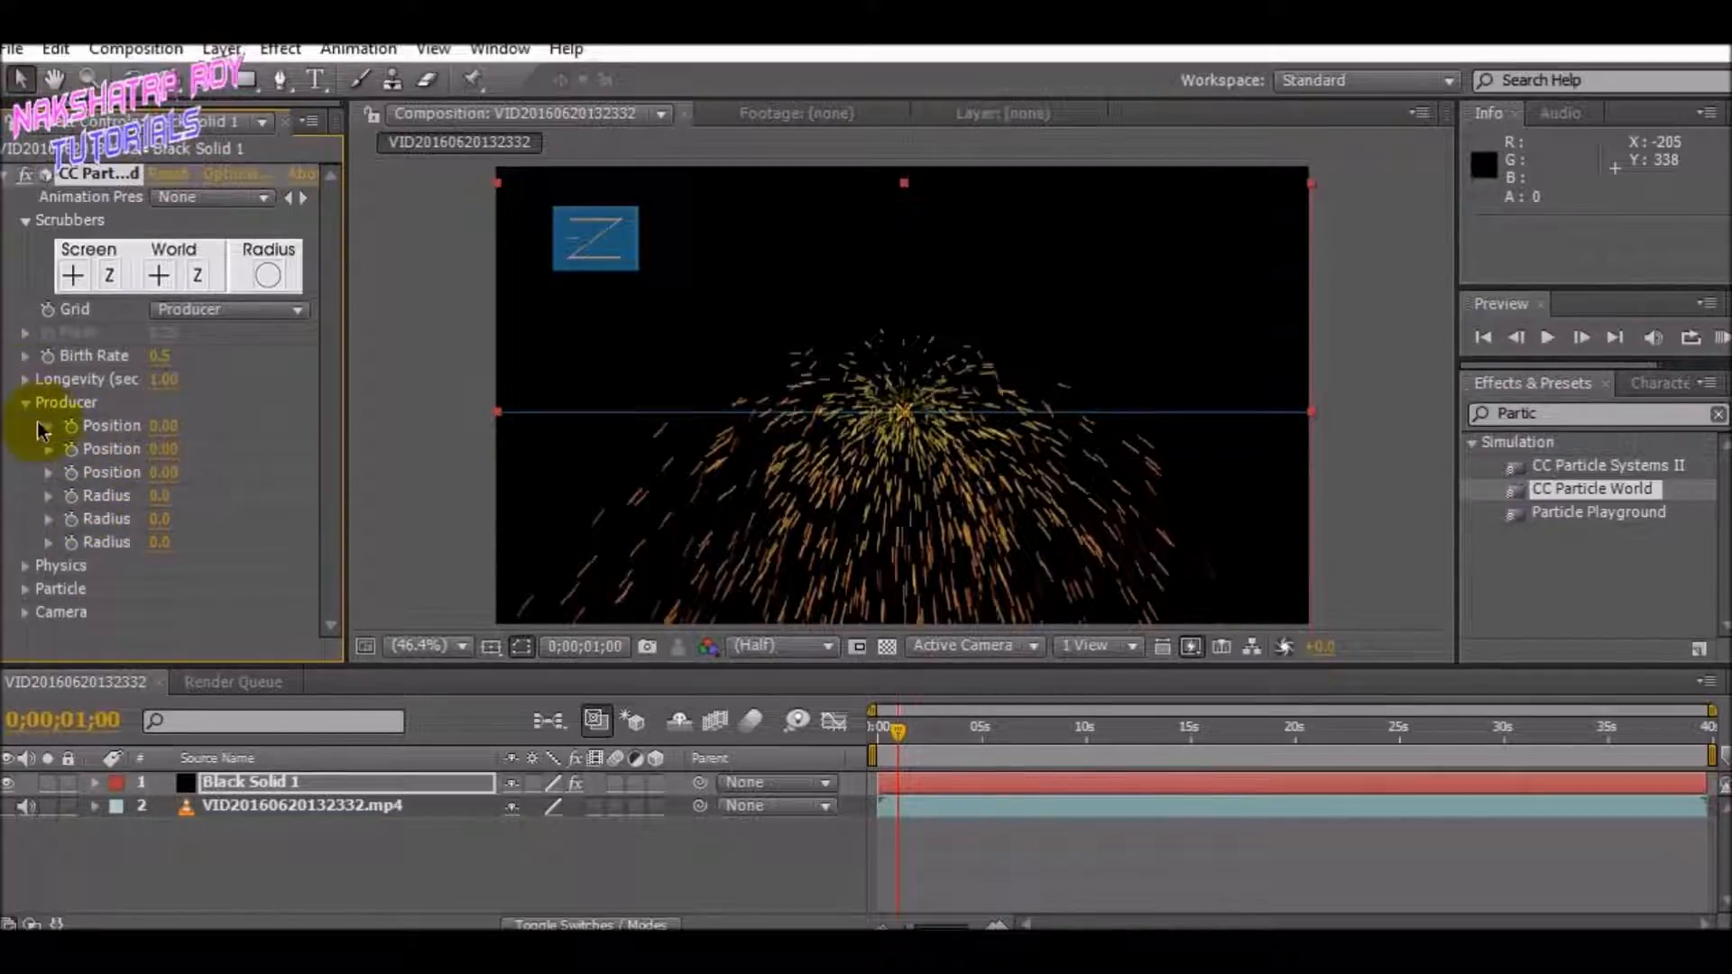
{"action": "left_click", "coordinate": [25, 403]}
{"action": "left_click", "coordinate": [25, 431]}
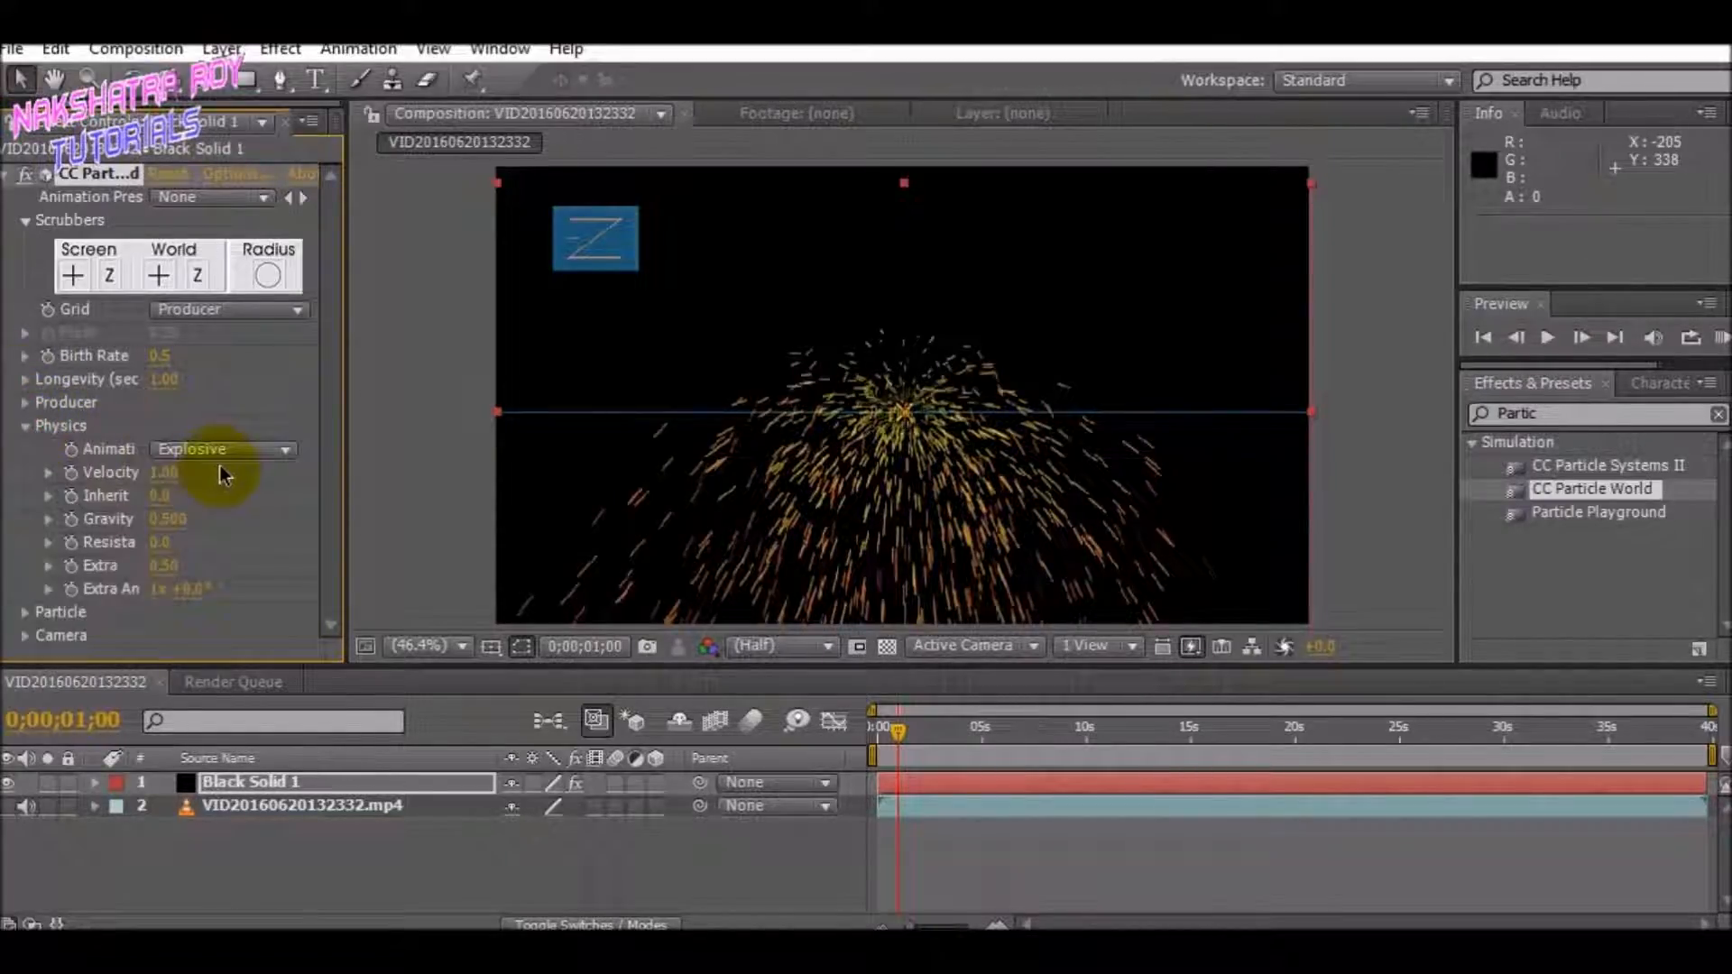
{"action": "left_click", "coordinate": [224, 456]}
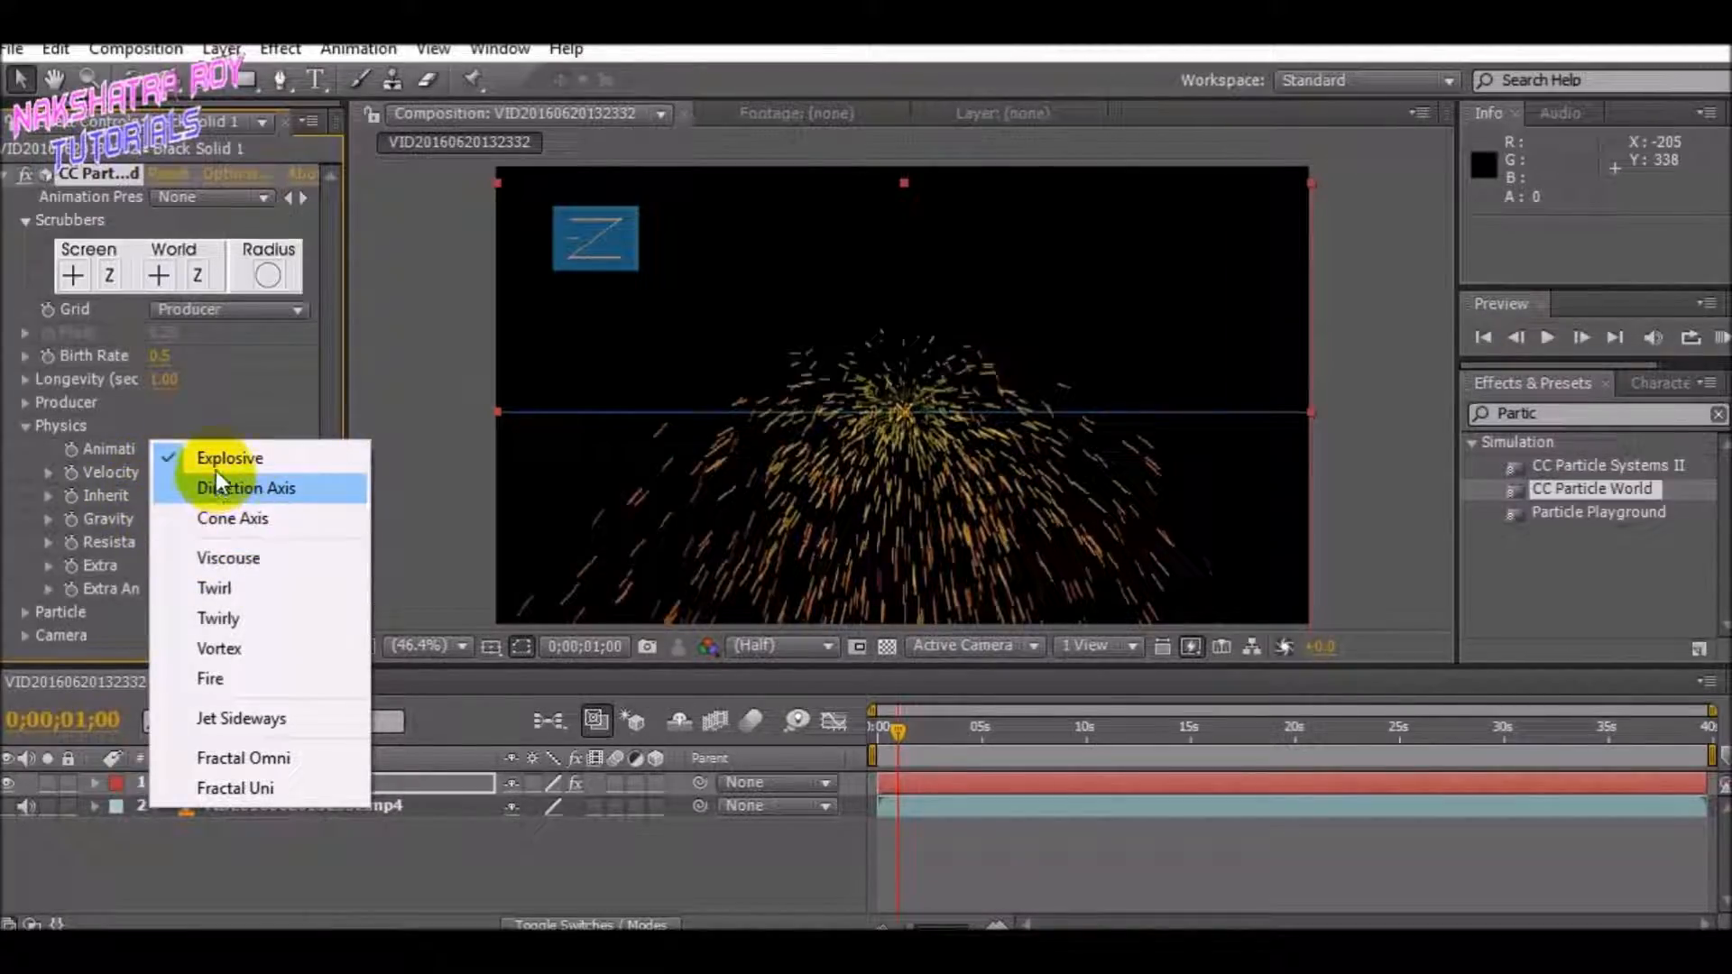
{"action": "left_click", "coordinate": [193, 457]}
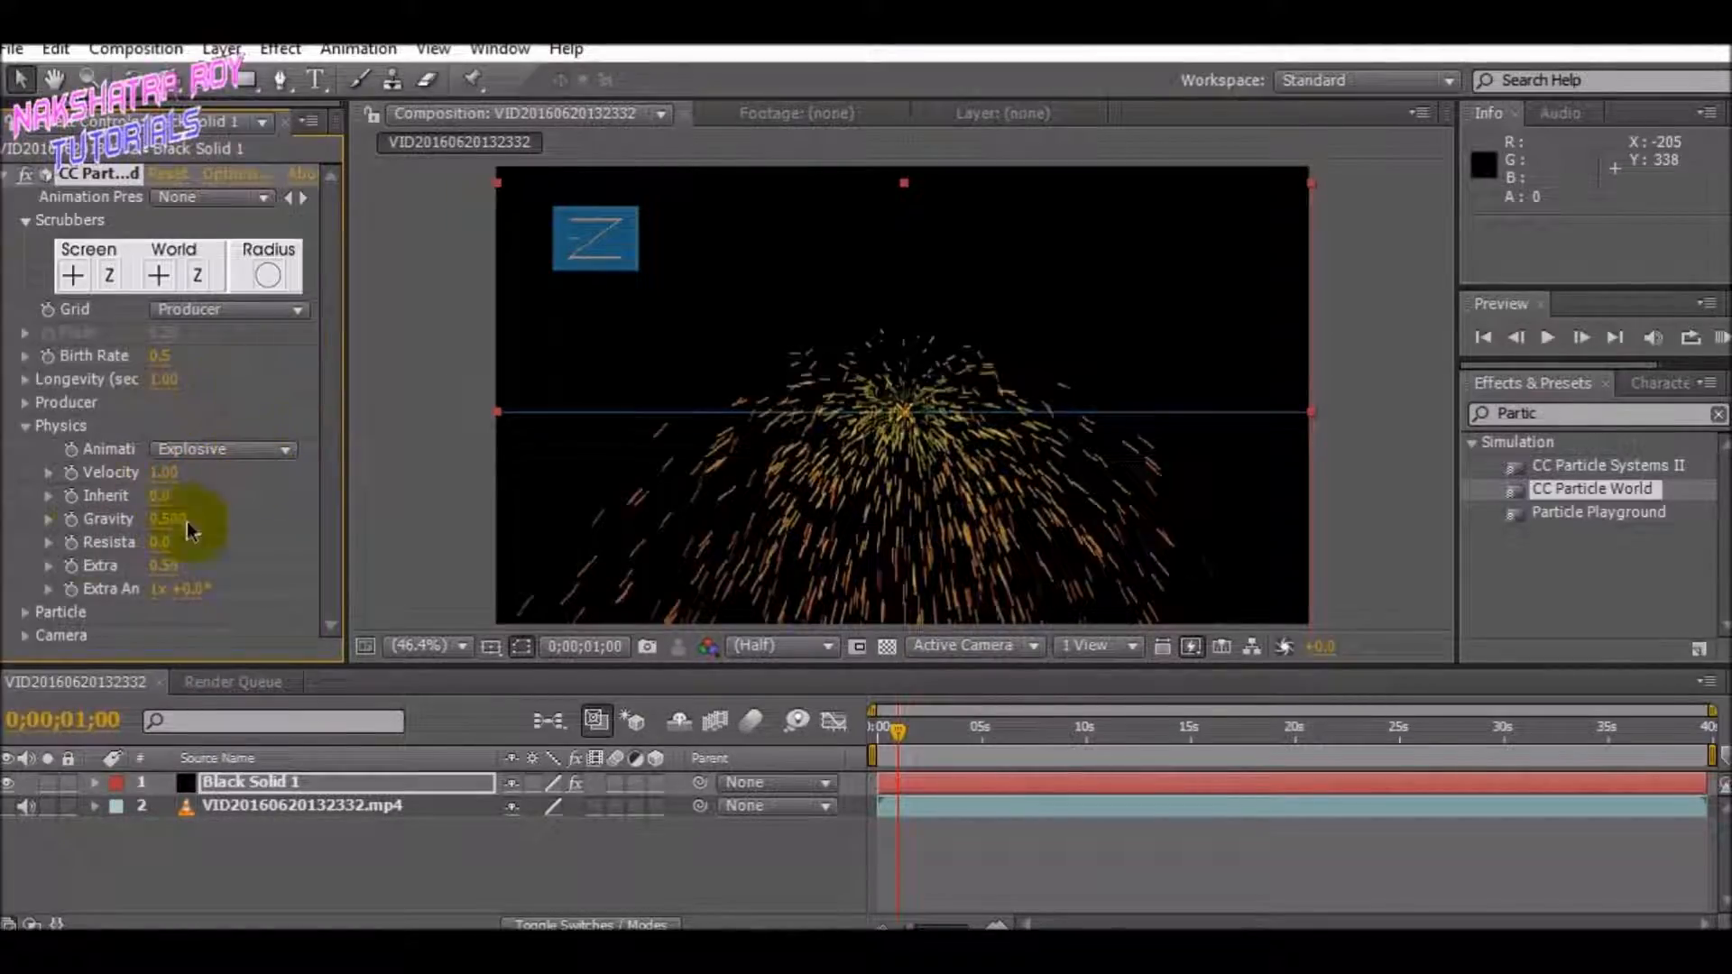
{"action": "left_click_drag", "start_coordinate": [164, 482], "coordinate": [110, 493]}
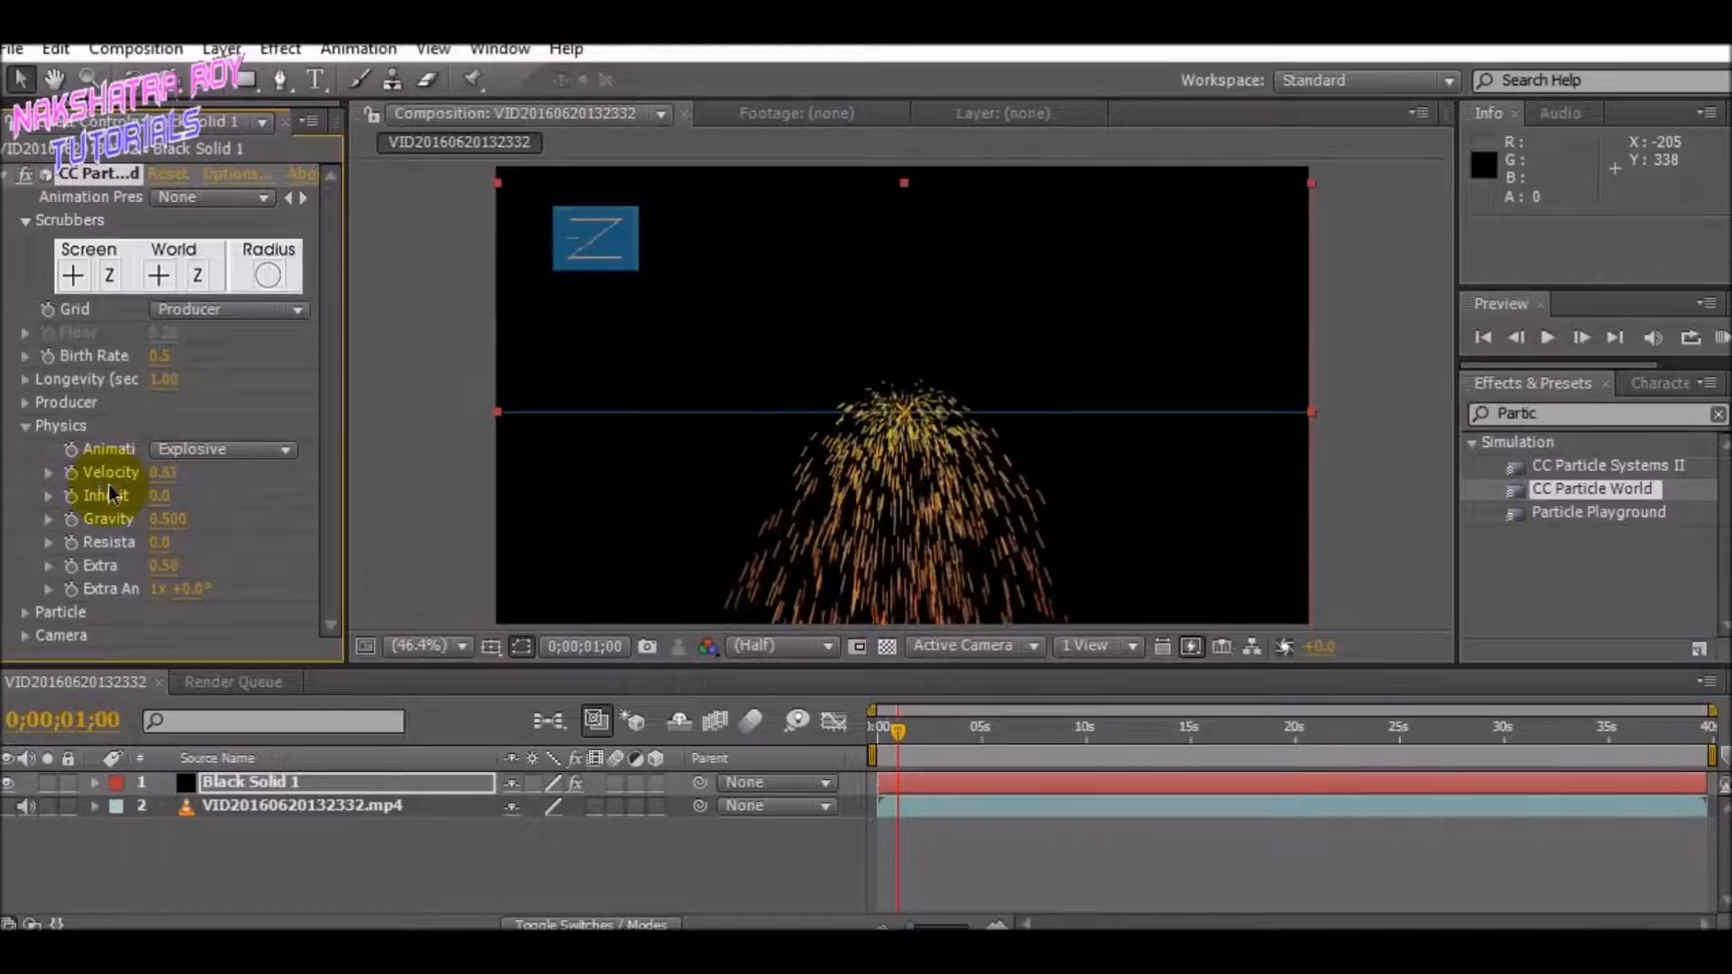
Set the Inherit Velocity in the Physics settings to 0 and open the Gravity value.
{"action": "mouse_move", "coordinate": [164, 495]}
{"action": "left_mouse_down"}
{"action": "mouse_move", "coordinate": [217, 491]}
{"action": "mouse_move", "coordinate": [135, 494]}
{"action": "mouse_move", "coordinate": [156, 525]}
{"action": "left_mouse_up"}
{"action": "left_click", "coordinate": [165, 498]}
{"action": "type", "text": "0"}
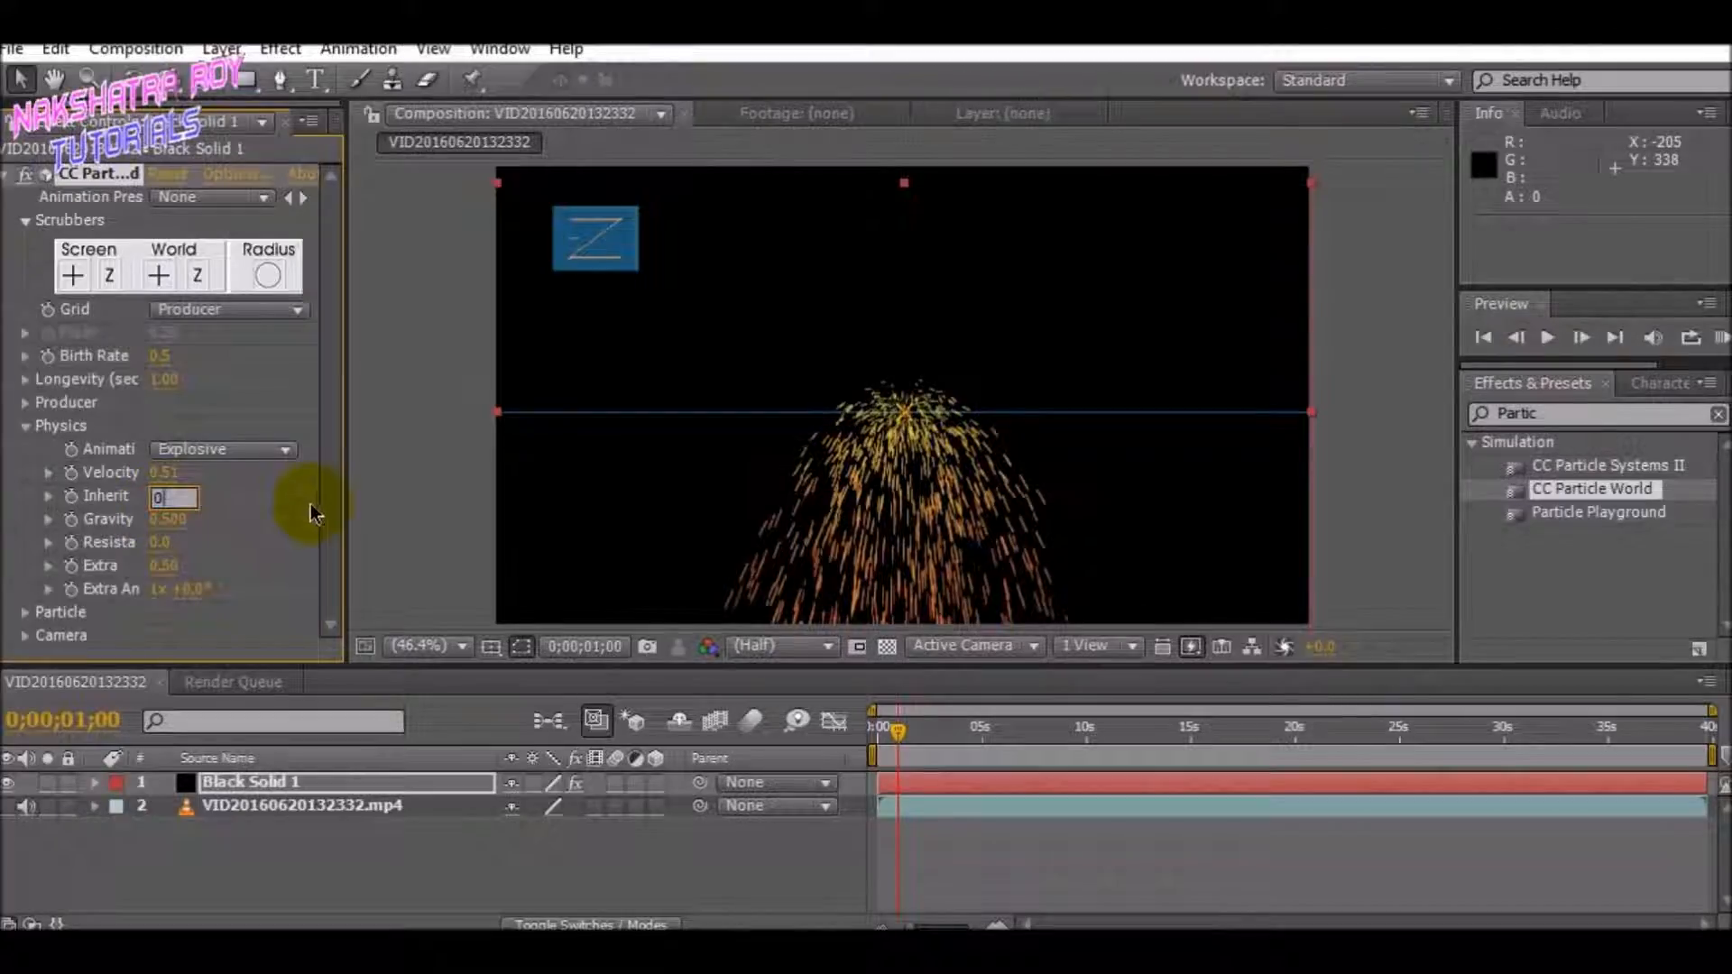
{"action": "left_click", "coordinate": [289, 519]}
{"action": "left_click", "coordinate": [166, 518]}
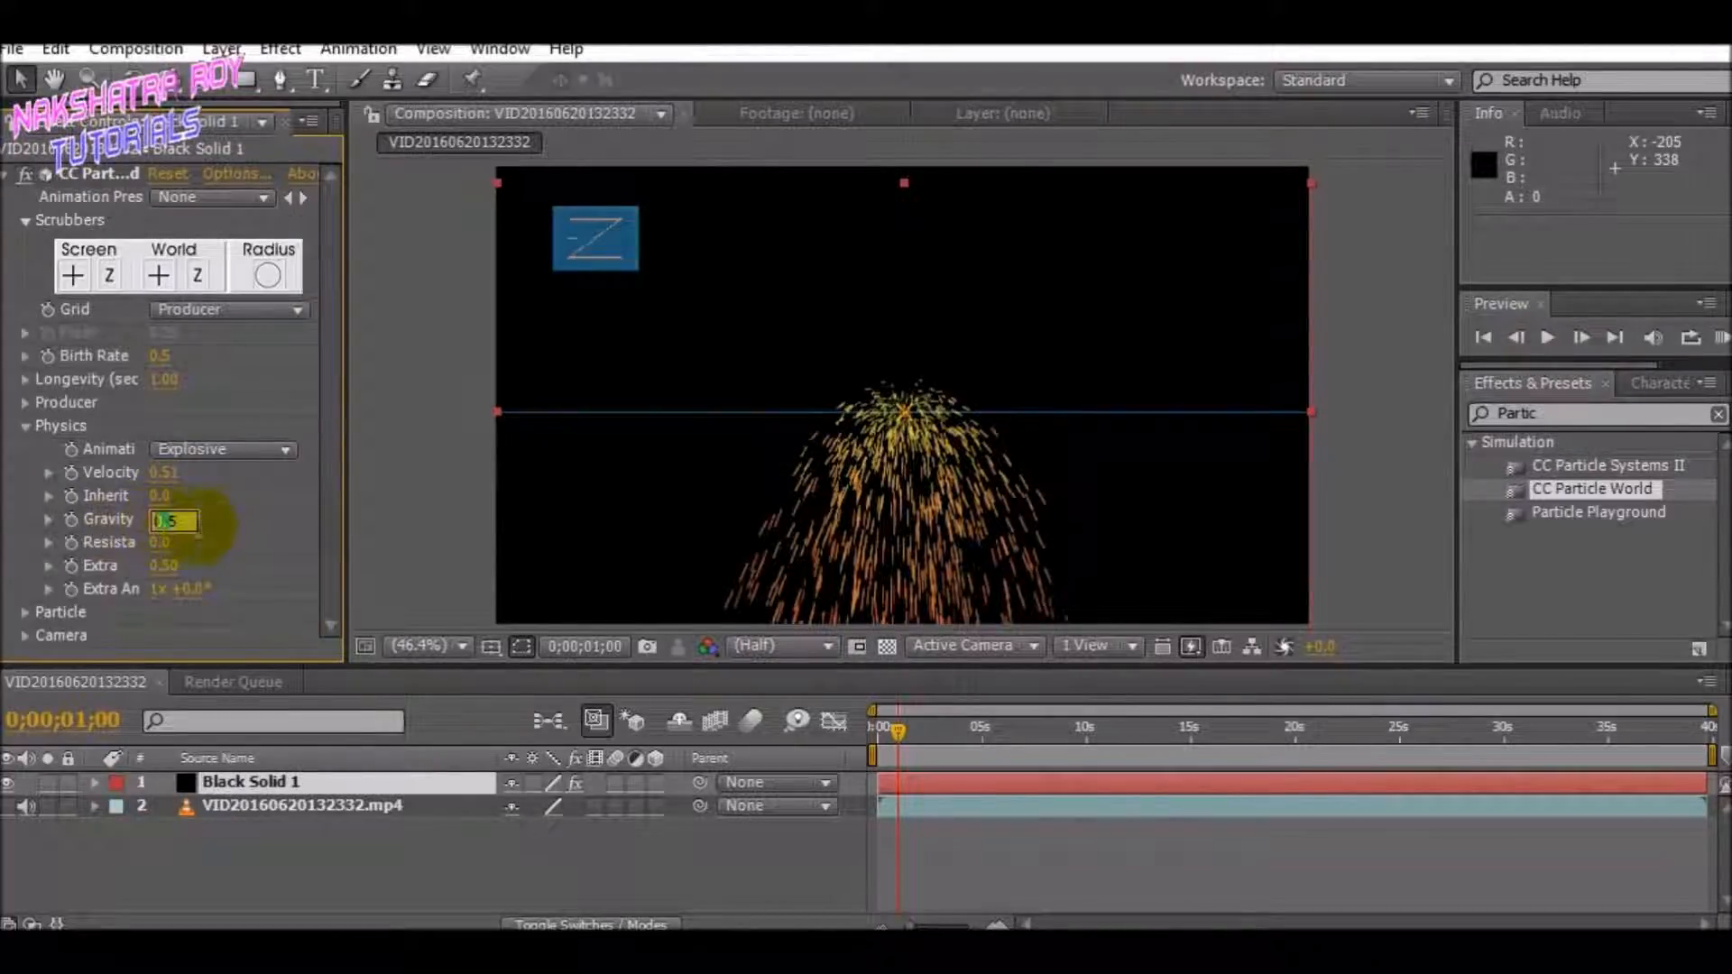
Set the Resistance in the Physics settings to 0.1, checking the particles at frame 24.
{"action": "mouse_move", "coordinate": [164, 545]}
{"action": "left_mouse_down"}
{"action": "mouse_move", "coordinate": [179, 543]}
{"action": "mouse_move", "coordinate": [133, 542]}
{"action": "mouse_move", "coordinate": [193, 542]}
{"action": "mouse_move", "coordinate": [144, 545]}
{"action": "left_mouse_up"}
{"action": "left_click_drag", "start_coordinate": [898, 737], "coordinate": [894, 734]}
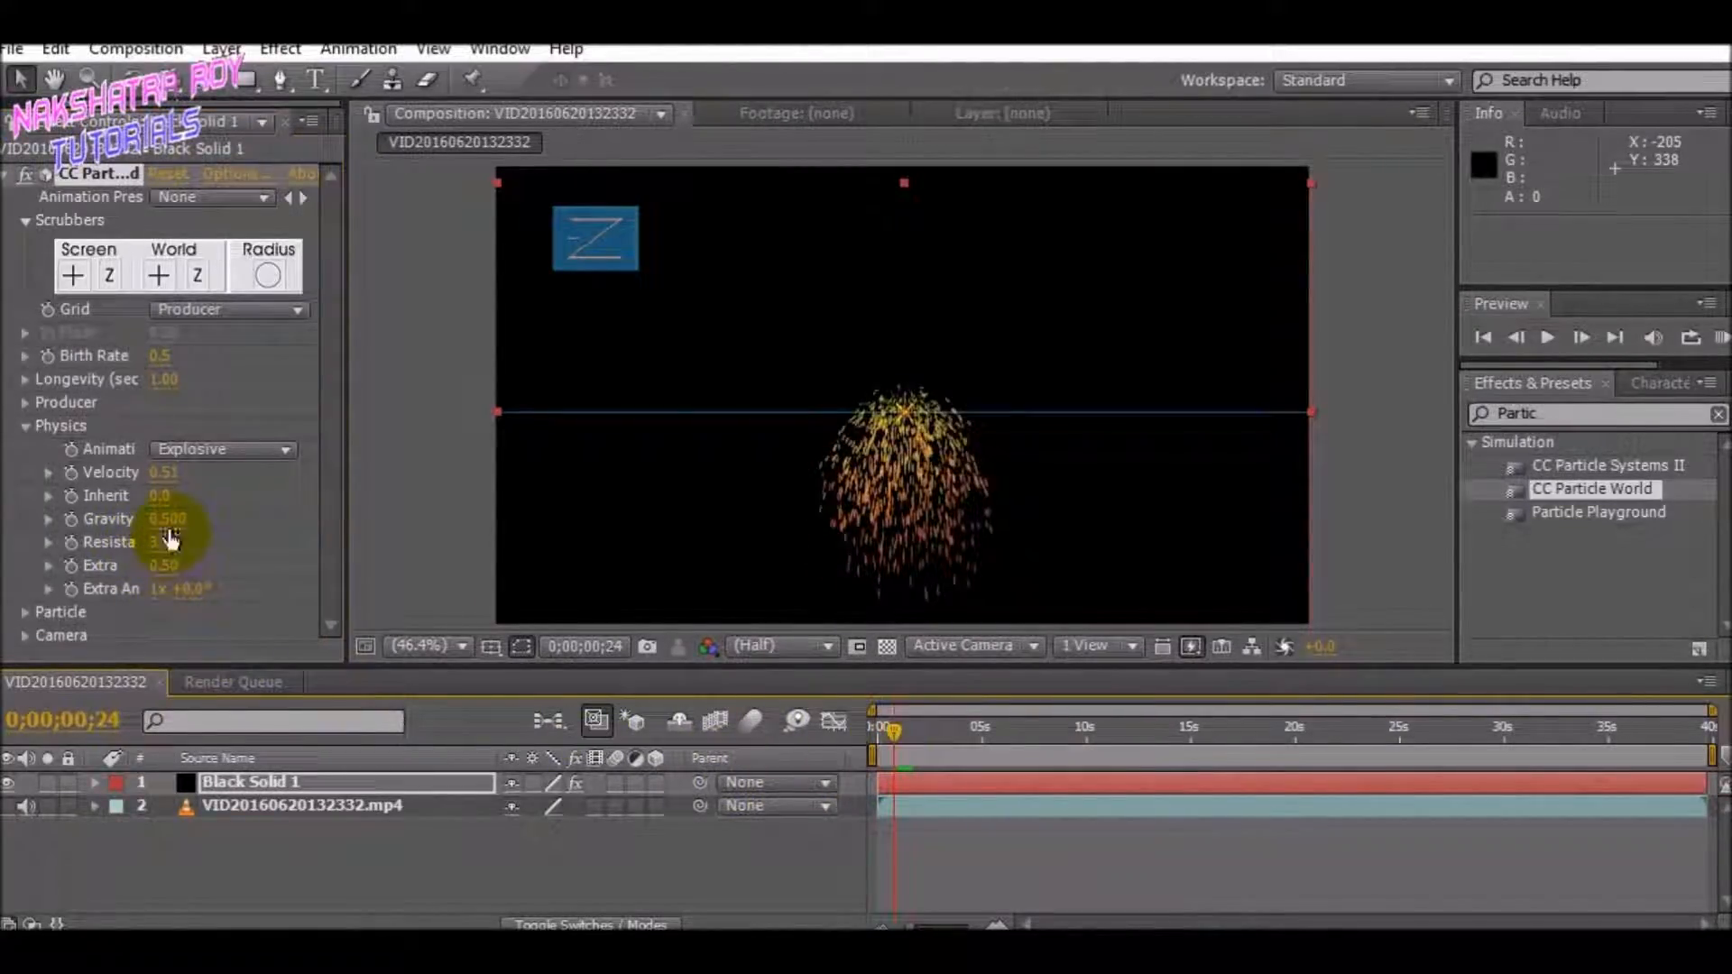
{"action": "type", "text": "0.1"}
{"action": "left_click", "coordinate": [255, 541]}
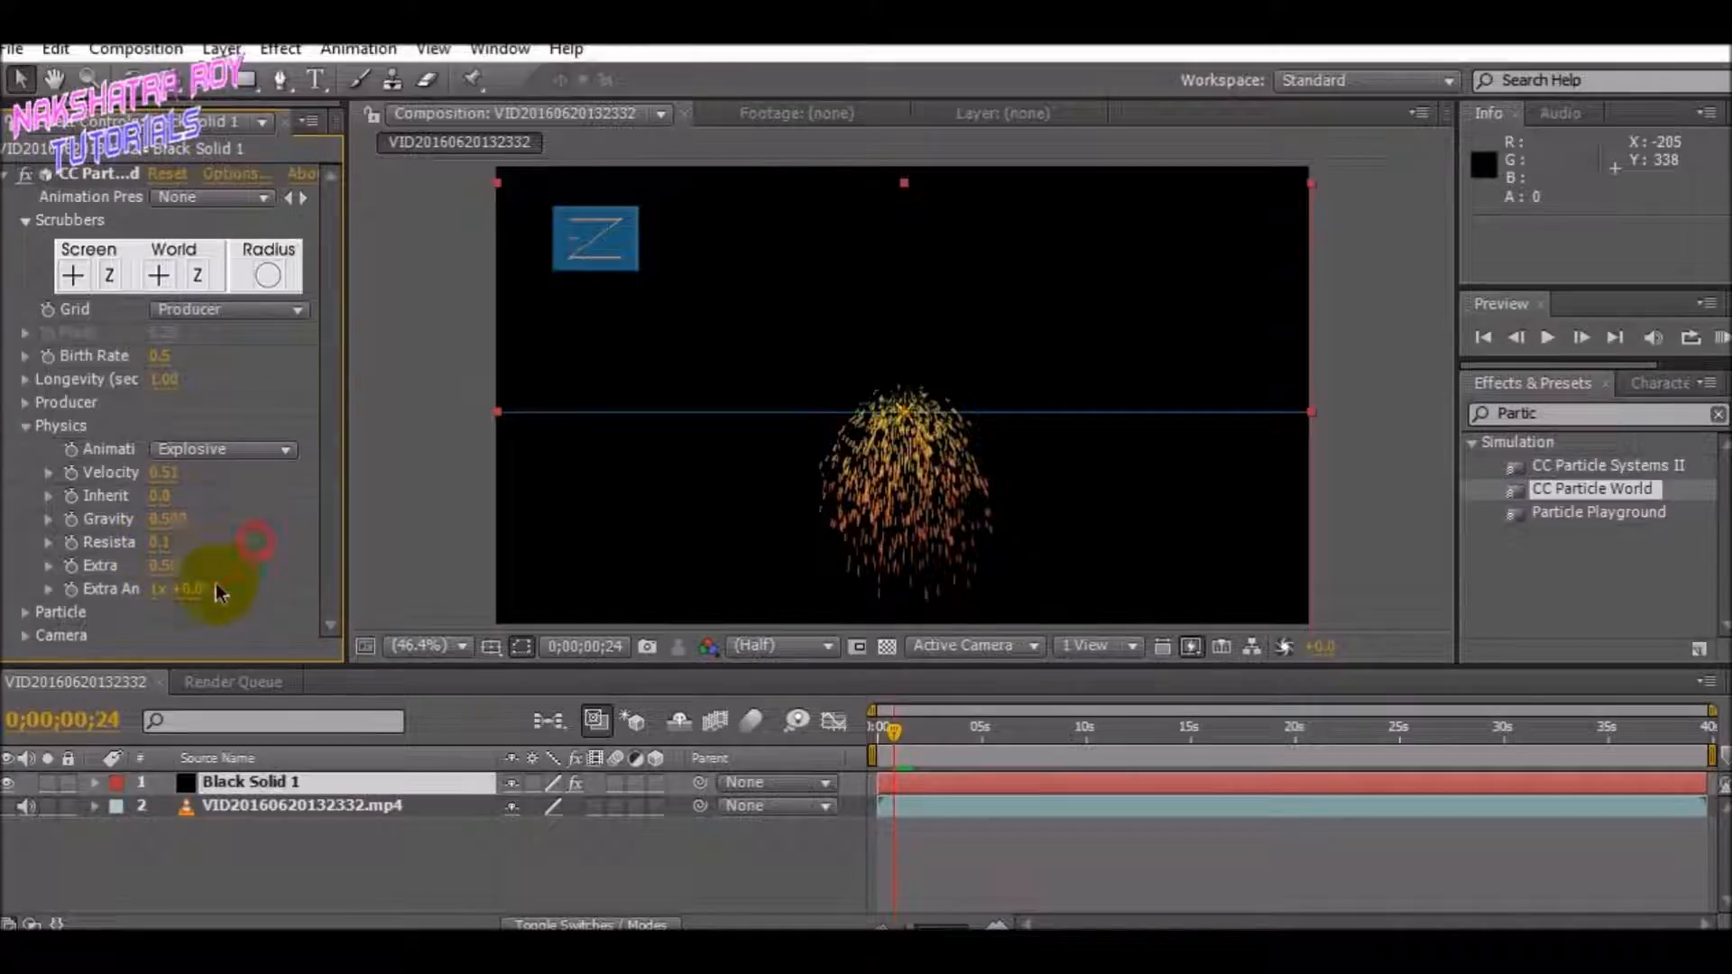
{"action": "left_click", "coordinate": [163, 565]}
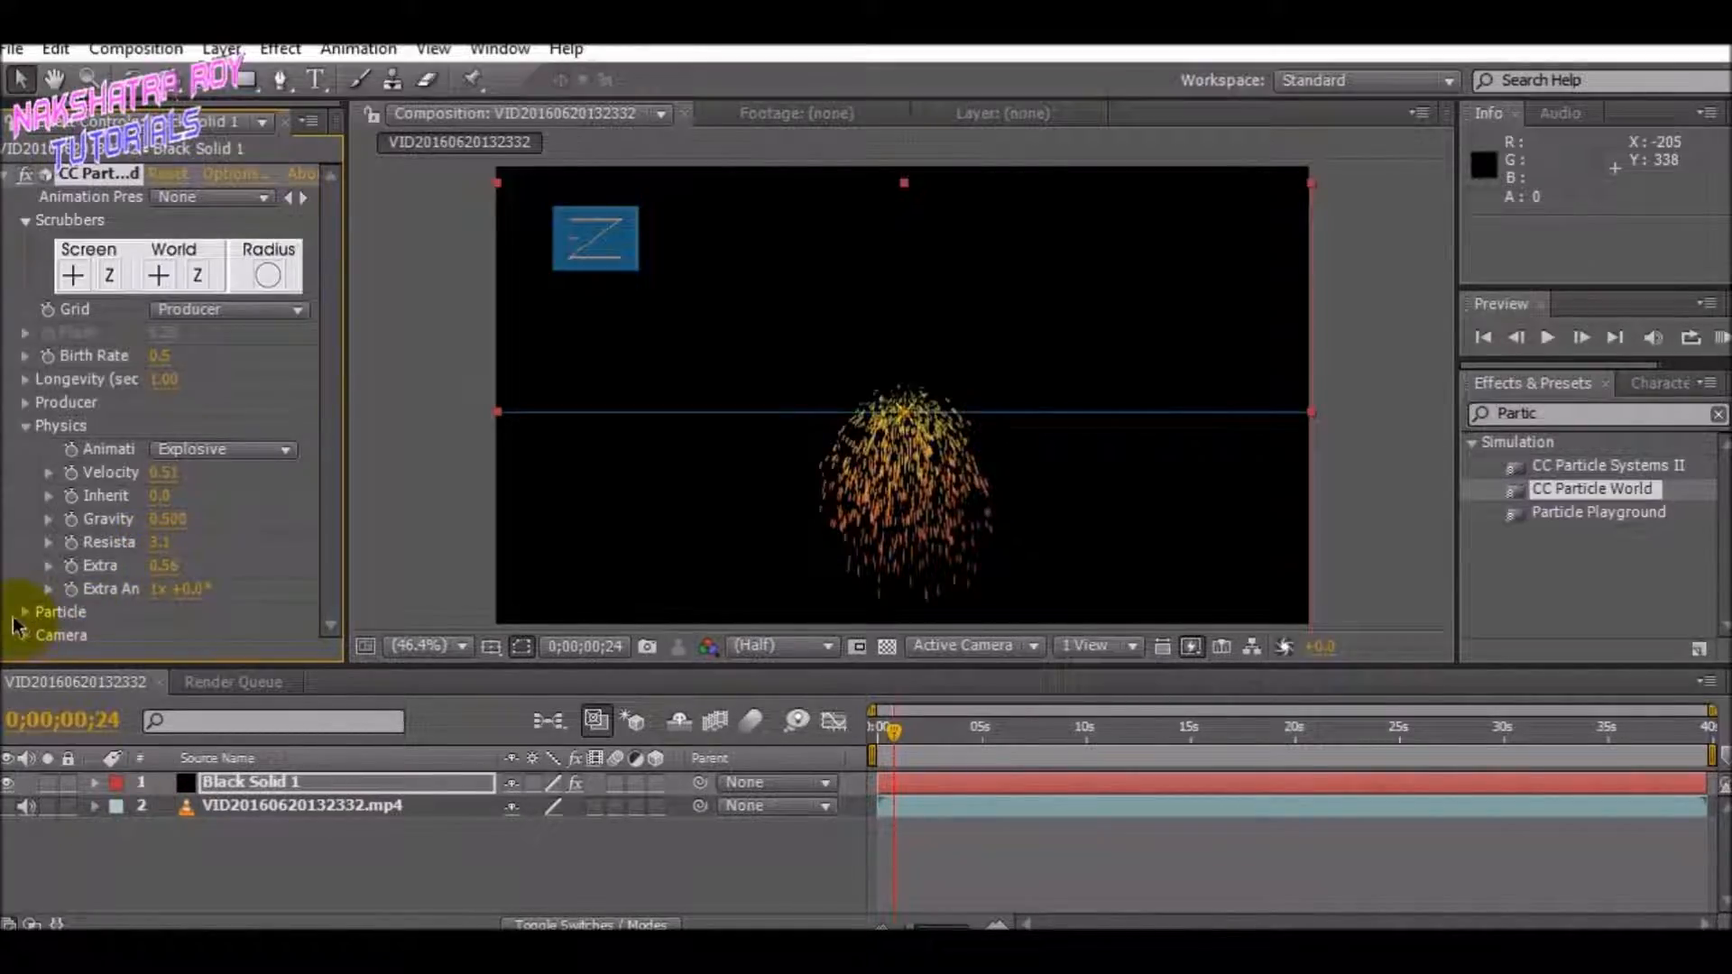
Collapse the Physics settings and change the particle type to Faded Sphere.
{"action": "left_click", "coordinate": [21, 427]}
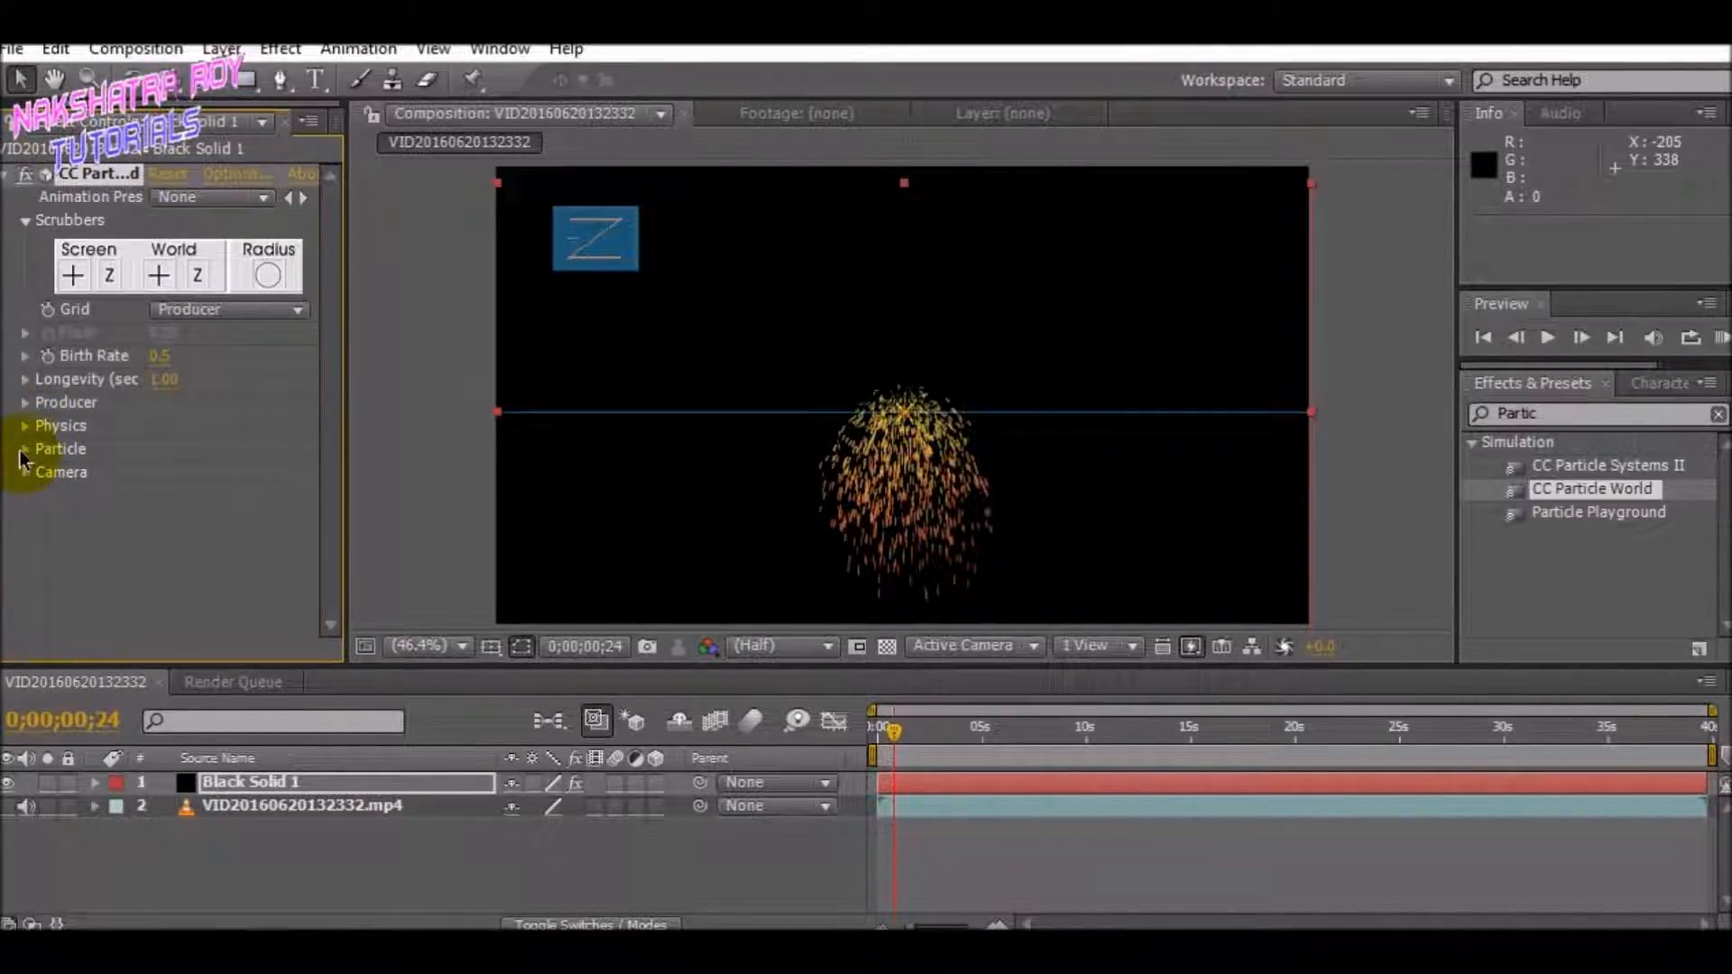
{"action": "left_click", "coordinate": [27, 453]}
{"action": "scroll", "coordinate": [337, 469], "scroll_direction": "down", "scroll_amount": 3}
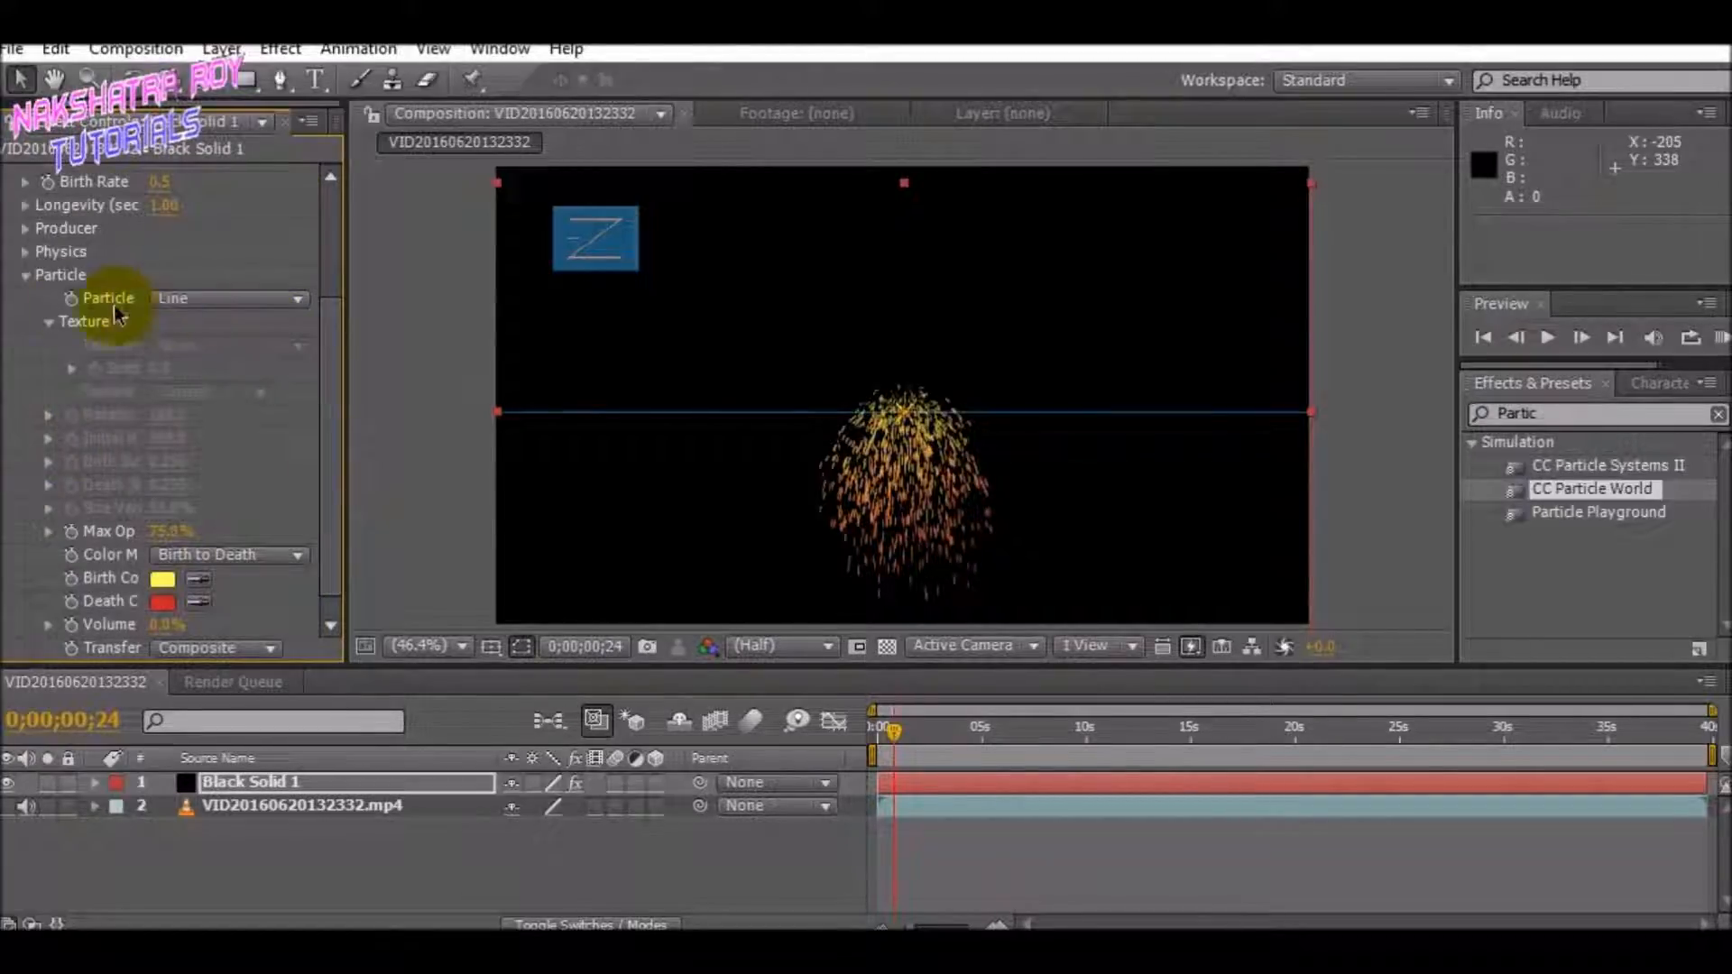
{"action": "left_click", "coordinate": [201, 301]}
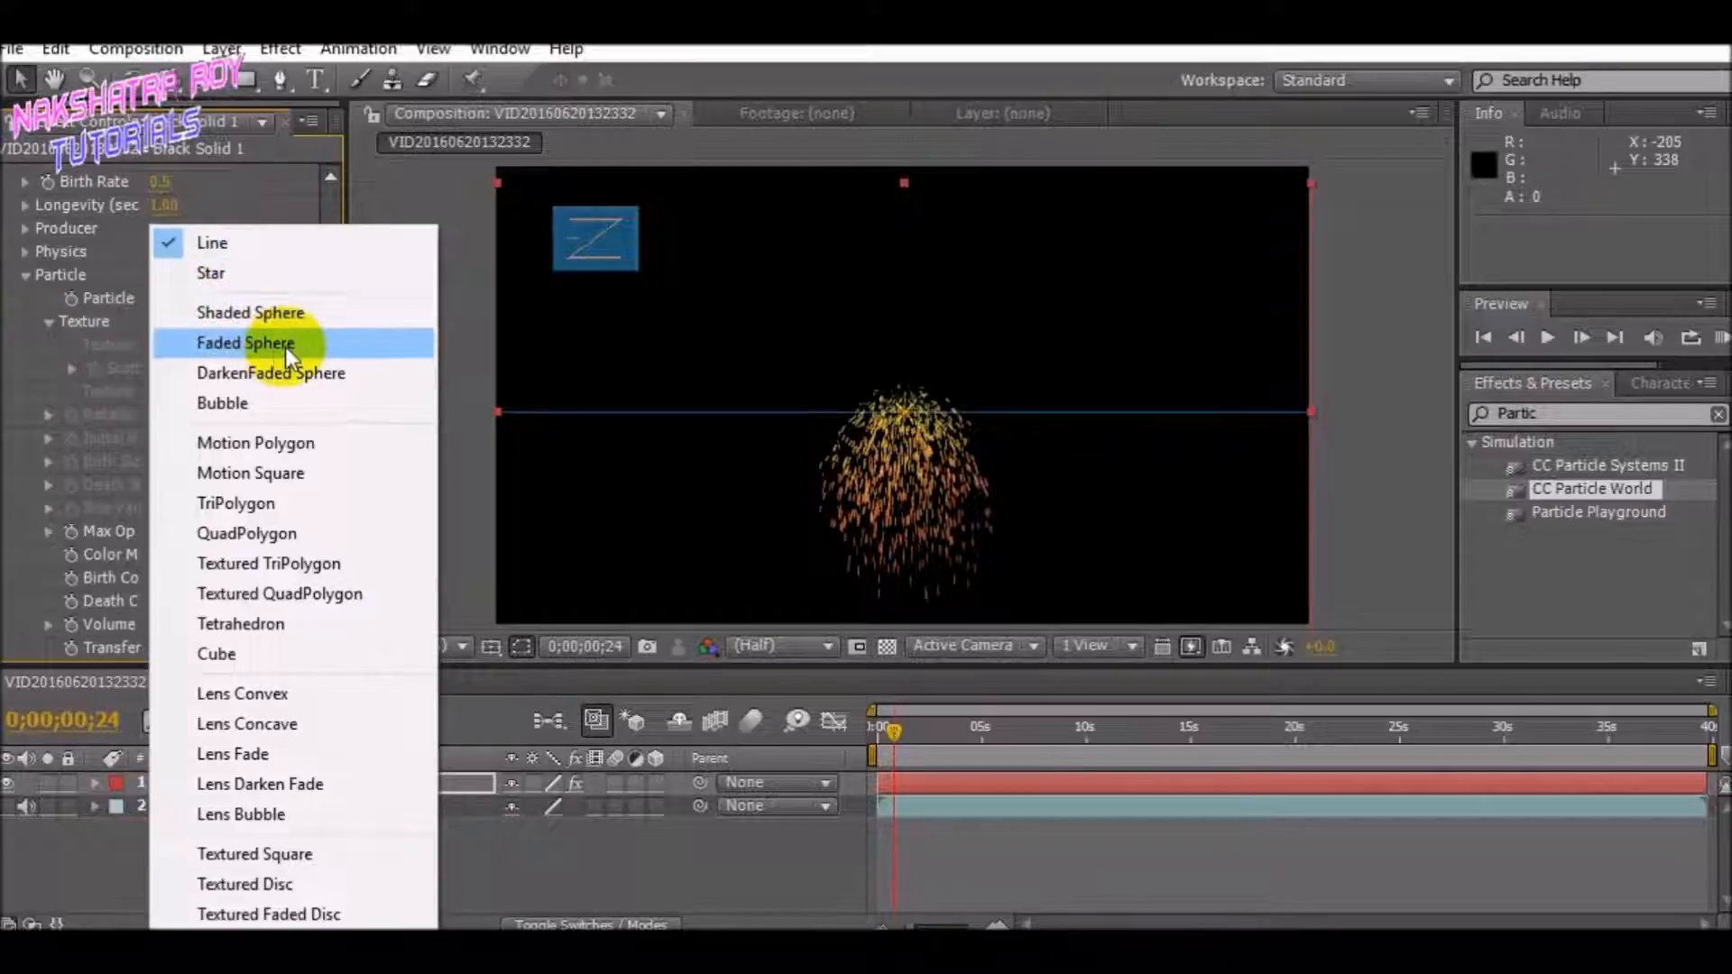
{"action": "left_click", "coordinate": [343, 343]}
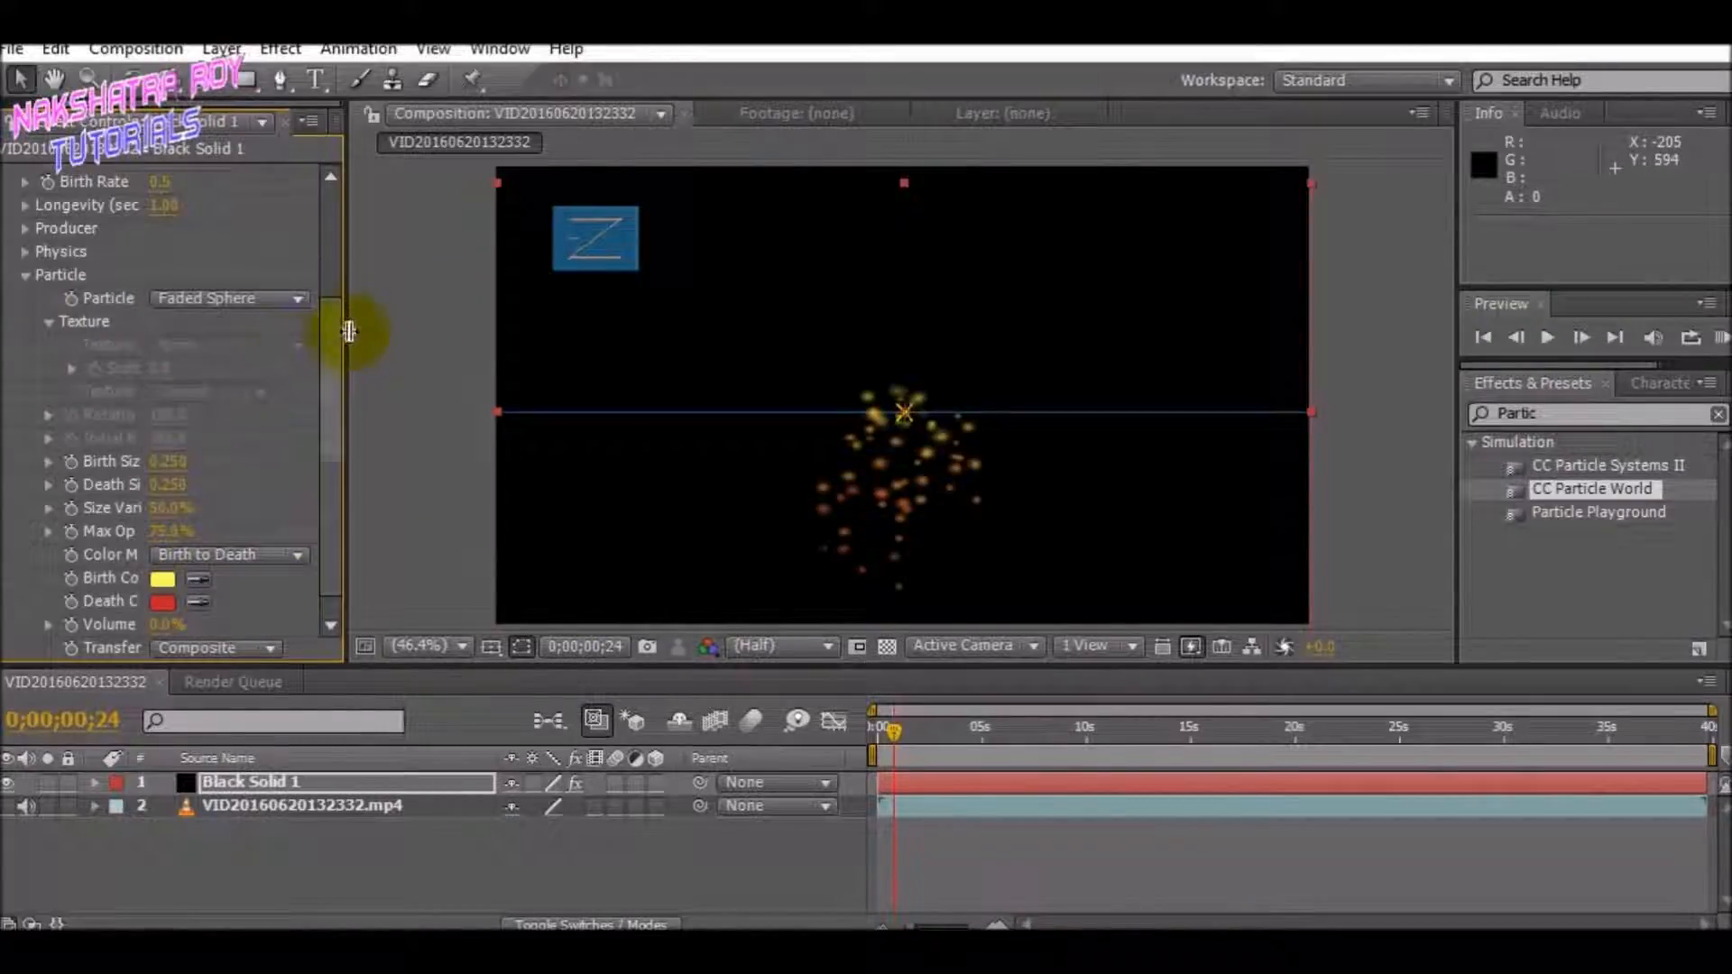
Set the particle Birth Size to 0.160, Death Size to 0.090, Size Variation to 38%, Max Opacity to 92% and Volume Shade to 4%.
{"action": "left_click_drag", "start_coordinate": [327, 330], "coordinate": [331, 421]}
{"action": "left_click_drag", "start_coordinate": [174, 439], "coordinate": [121, 439]}
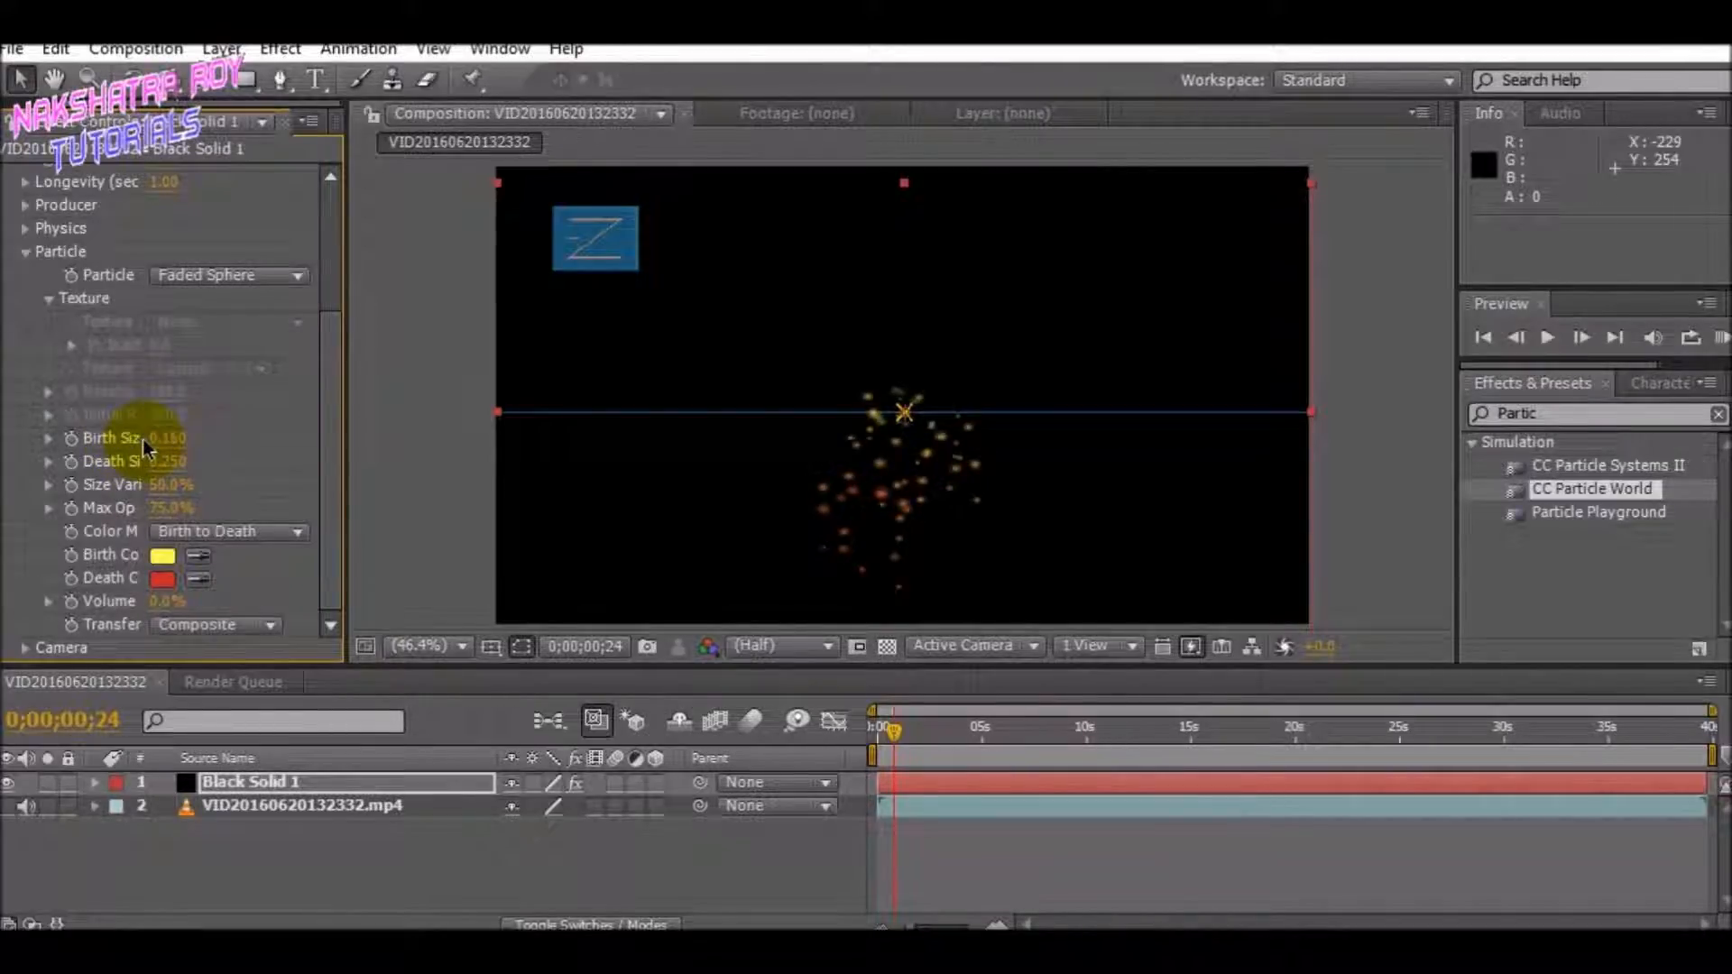
{"action": "mouse_move", "coordinate": [166, 469]}
{"action": "left_mouse_down"}
{"action": "mouse_move", "coordinate": [221, 456]}
{"action": "mouse_move", "coordinate": [156, 463]}
{"action": "left_mouse_up"}
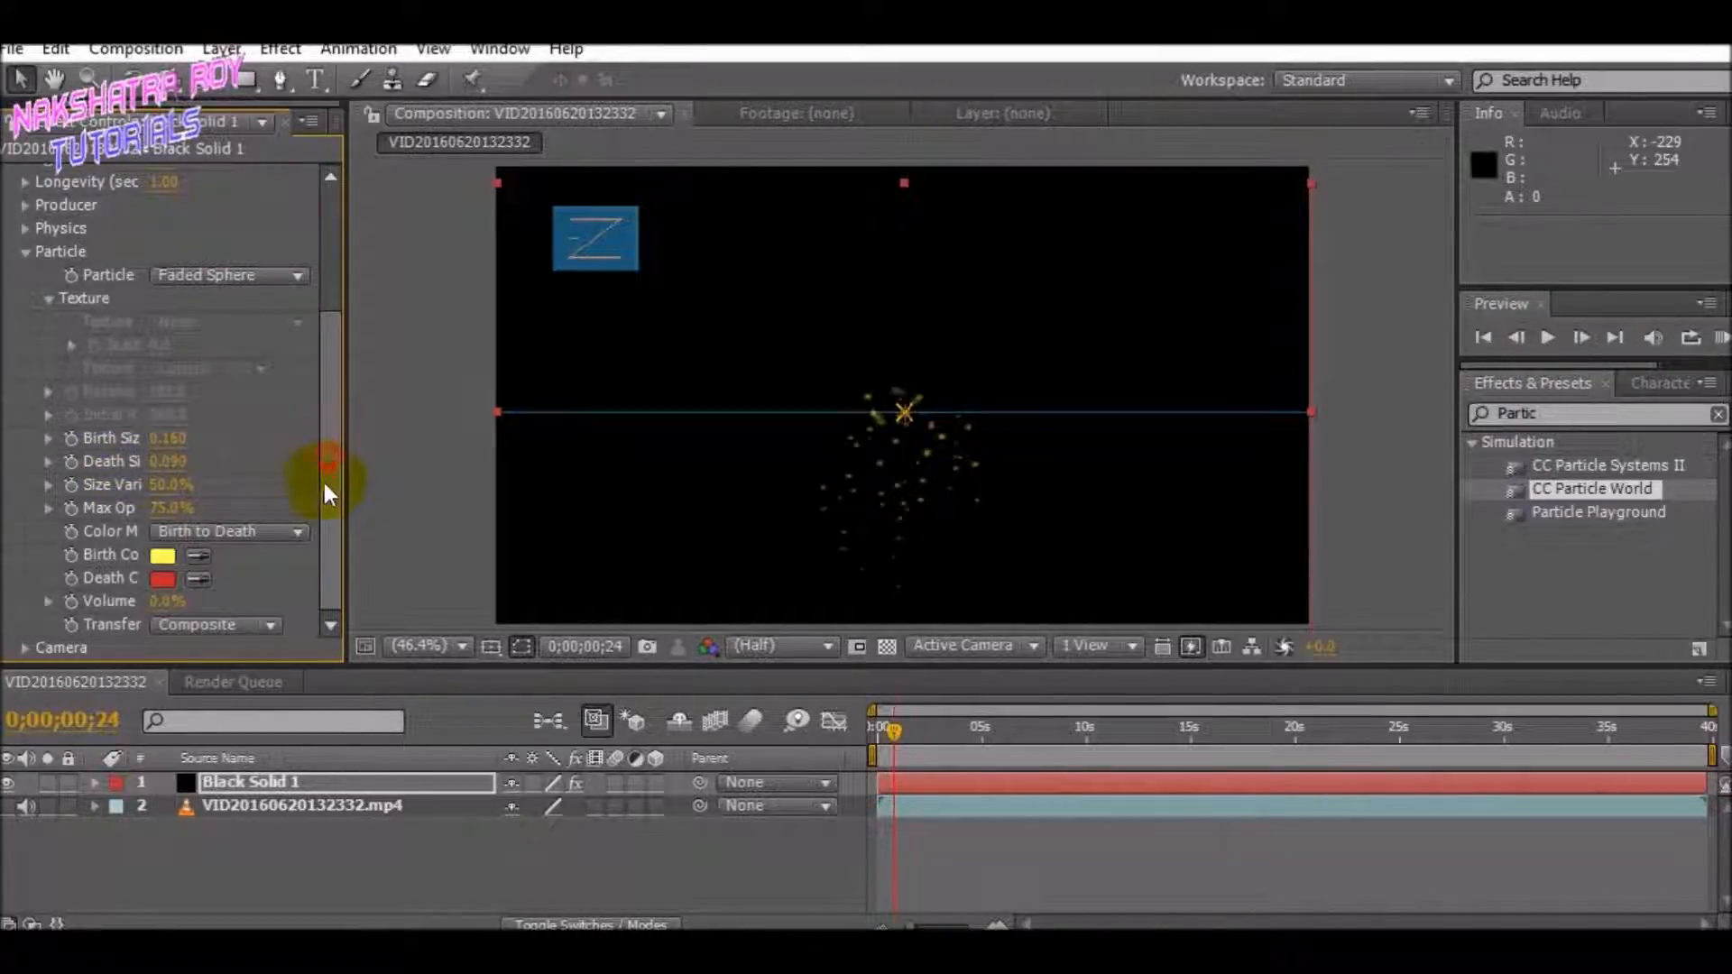
{"action": "left_click_drag", "start_coordinate": [171, 485], "coordinate": [461, 503]}
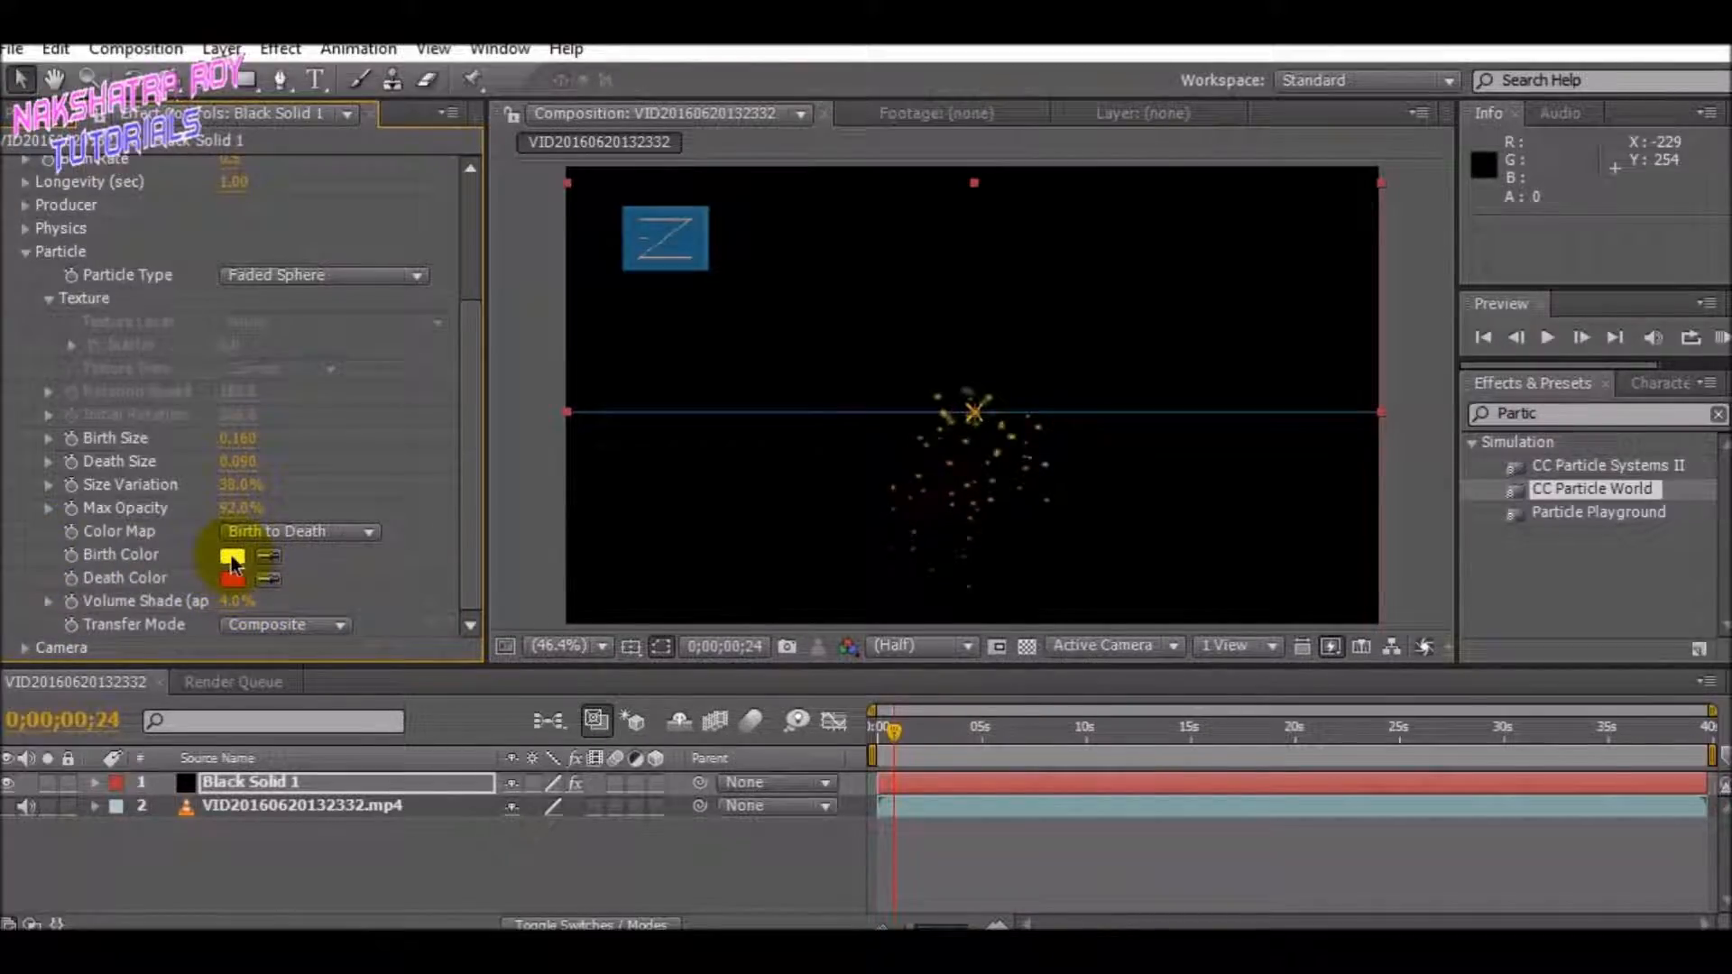
Change the particles' Birth Color to a pale yellow.
{"action": "left_click", "coordinate": [231, 557]}
{"action": "mouse_move", "coordinate": [365, 227]}
{"action": "left_mouse_down"}
{"action": "mouse_move", "coordinate": [216, 96]}
{"action": "mouse_move", "coordinate": [150, 70]}
{"action": "left_mouse_up"}
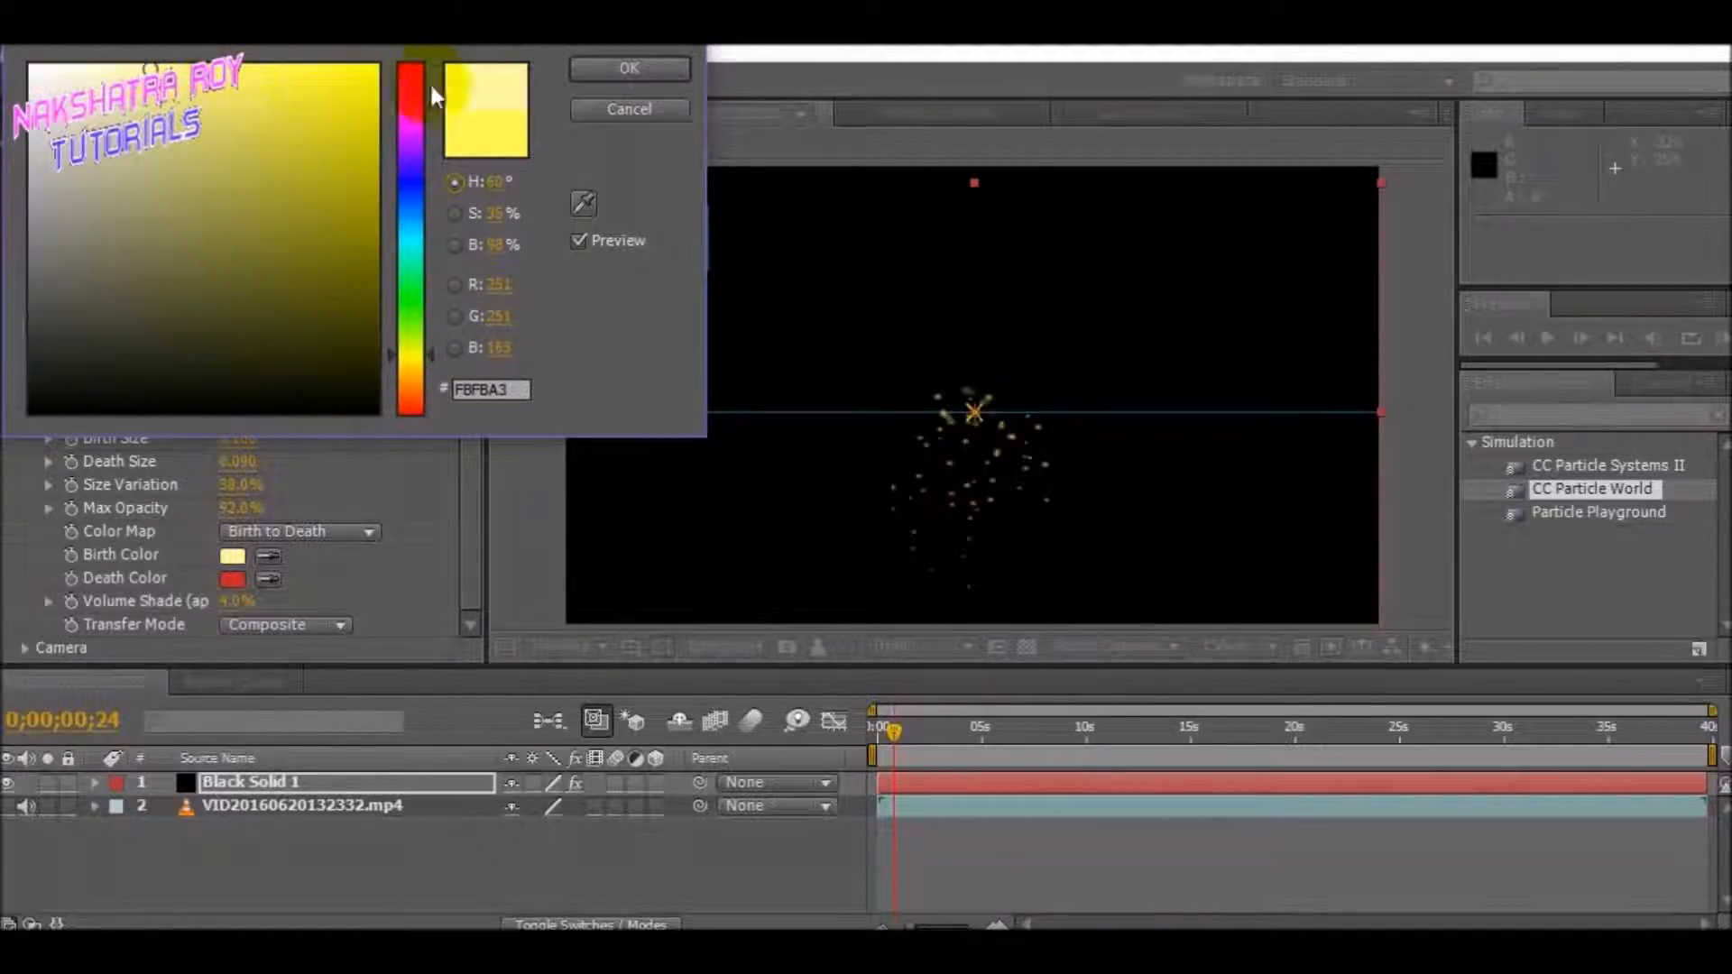
{"action": "left_click", "coordinate": [651, 67]}
Change the particles' Death Color to a light orange.
{"action": "left_click", "coordinate": [232, 580]}
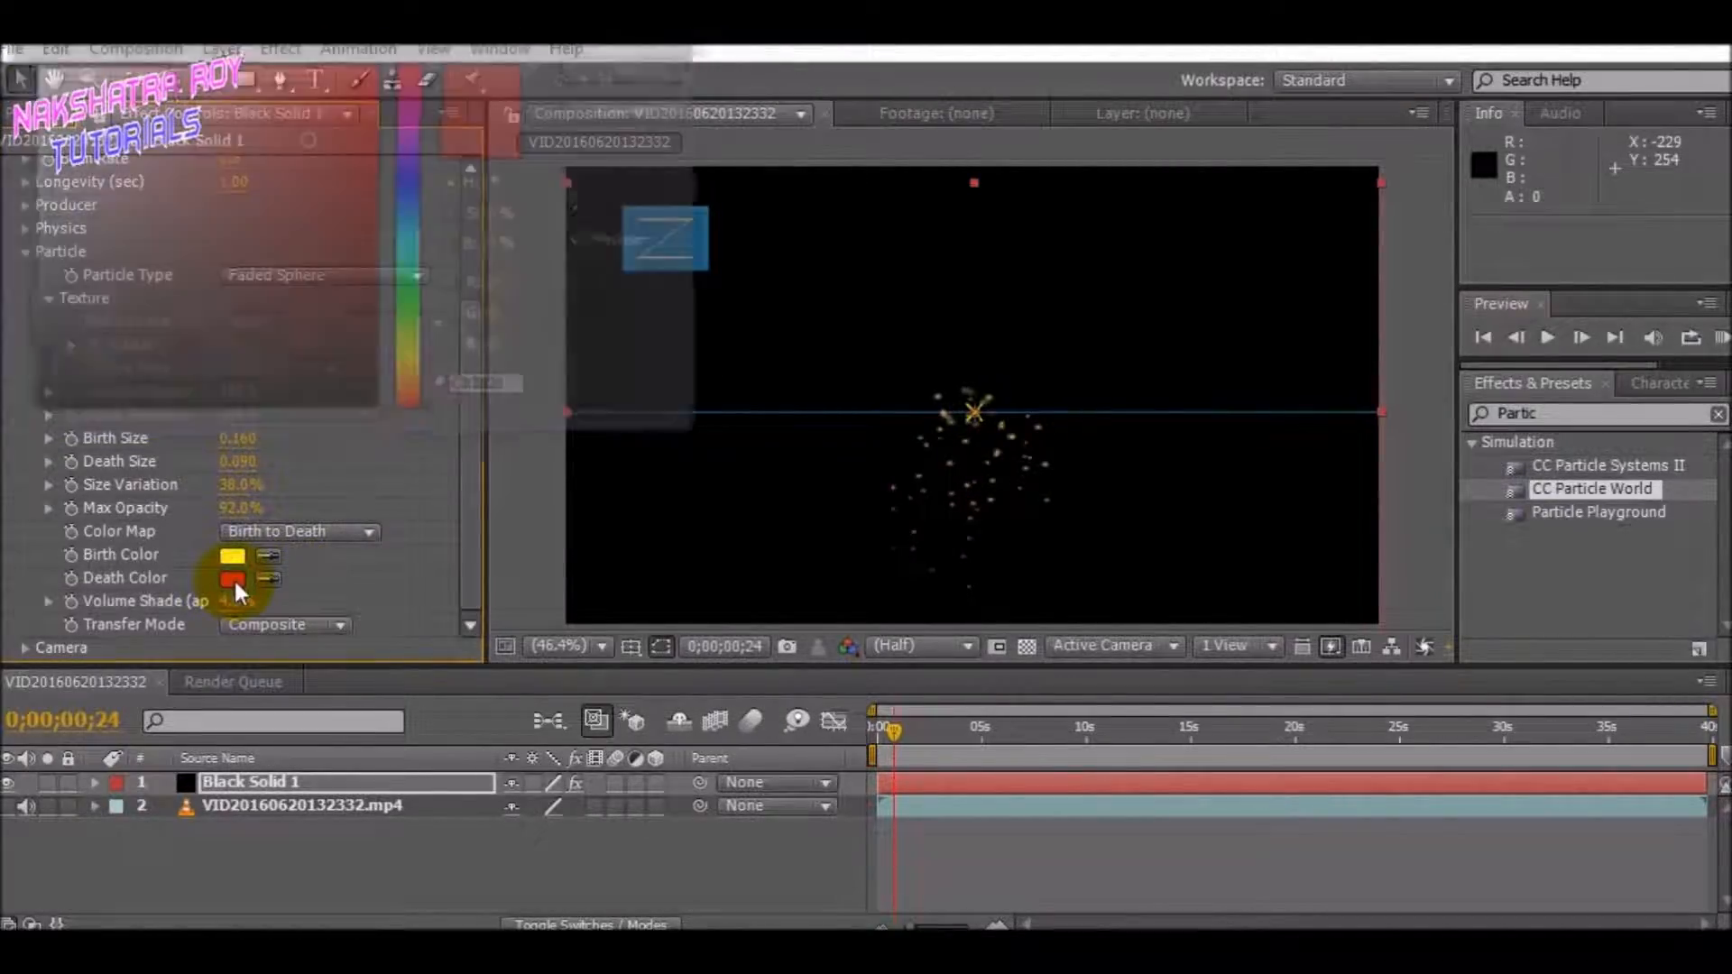
{"action": "left_click_drag", "start_coordinate": [404, 284], "coordinate": [409, 370]}
{"action": "mouse_move", "coordinate": [241, 136]}
{"action": "left_mouse_down"}
{"action": "mouse_move", "coordinate": [236, 71]}
{"action": "mouse_move", "coordinate": [370, 61]}
{"action": "left_mouse_up"}
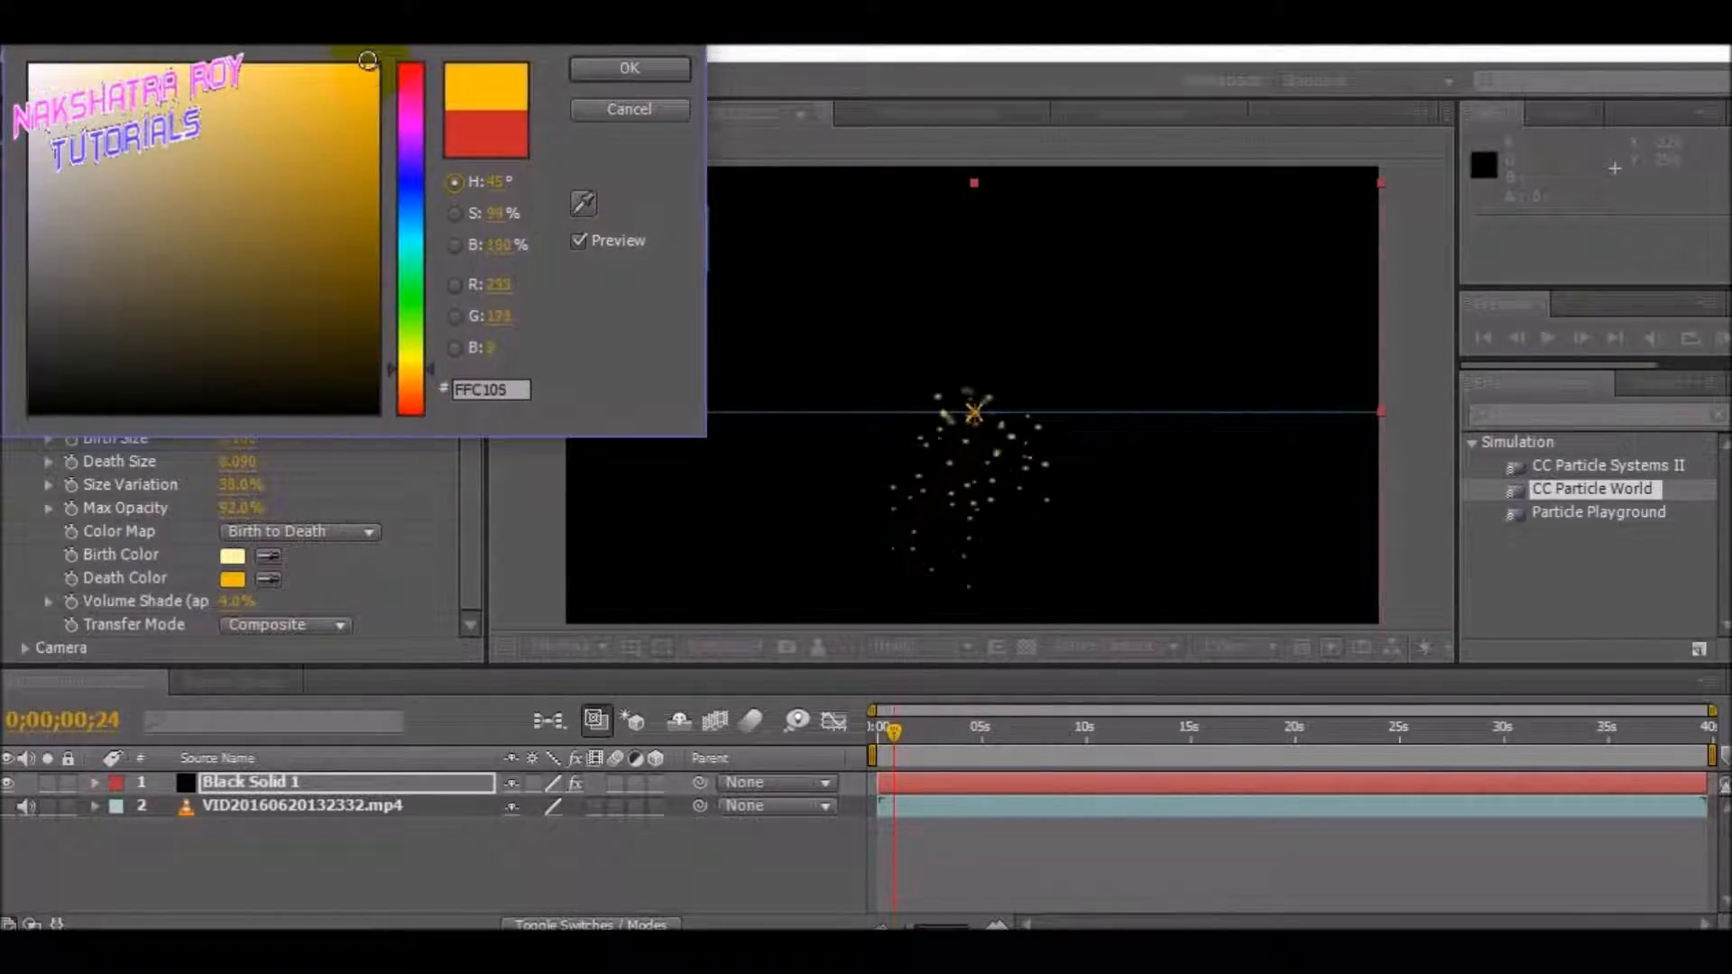
{"action": "left_click_drag", "start_coordinate": [408, 376], "coordinate": [408, 383]}
{"action": "left_click_drag", "start_coordinate": [311, 172], "coordinate": [268, 71]}
{"action": "left_click", "coordinate": [620, 77]}
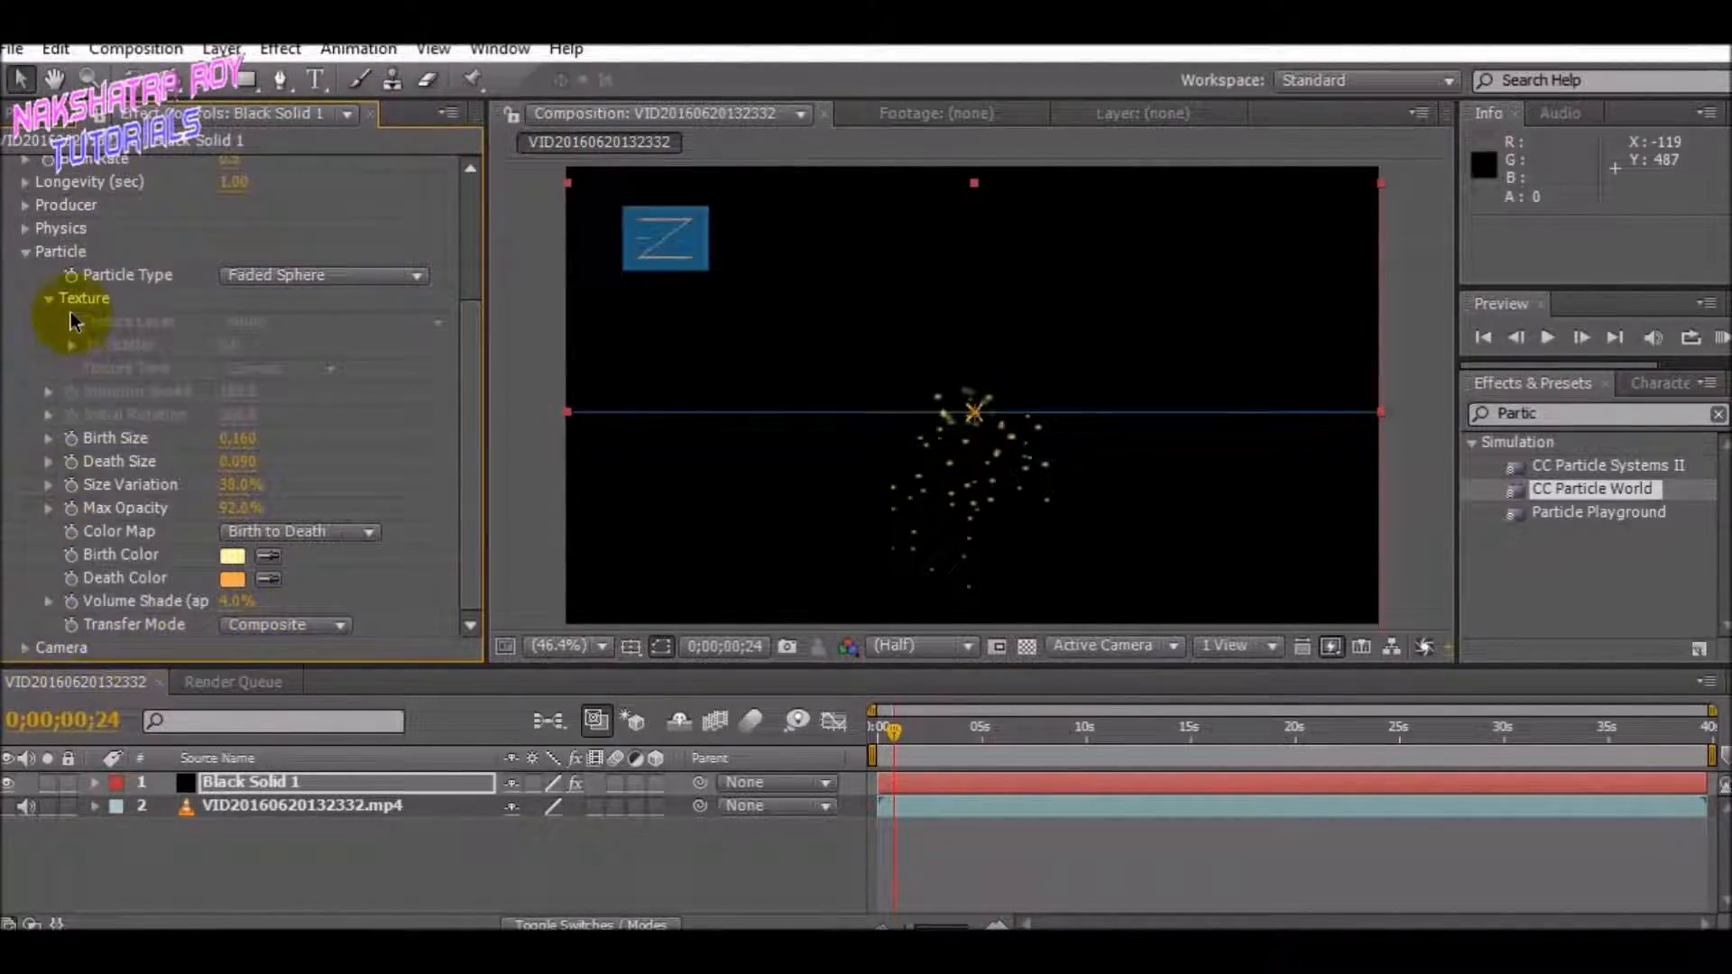
Inspect the Camera settings of CC Particle World and return to the Particle settings.
{"action": "left_click", "coordinate": [25, 253]}
{"action": "left_click", "coordinate": [26, 467]}
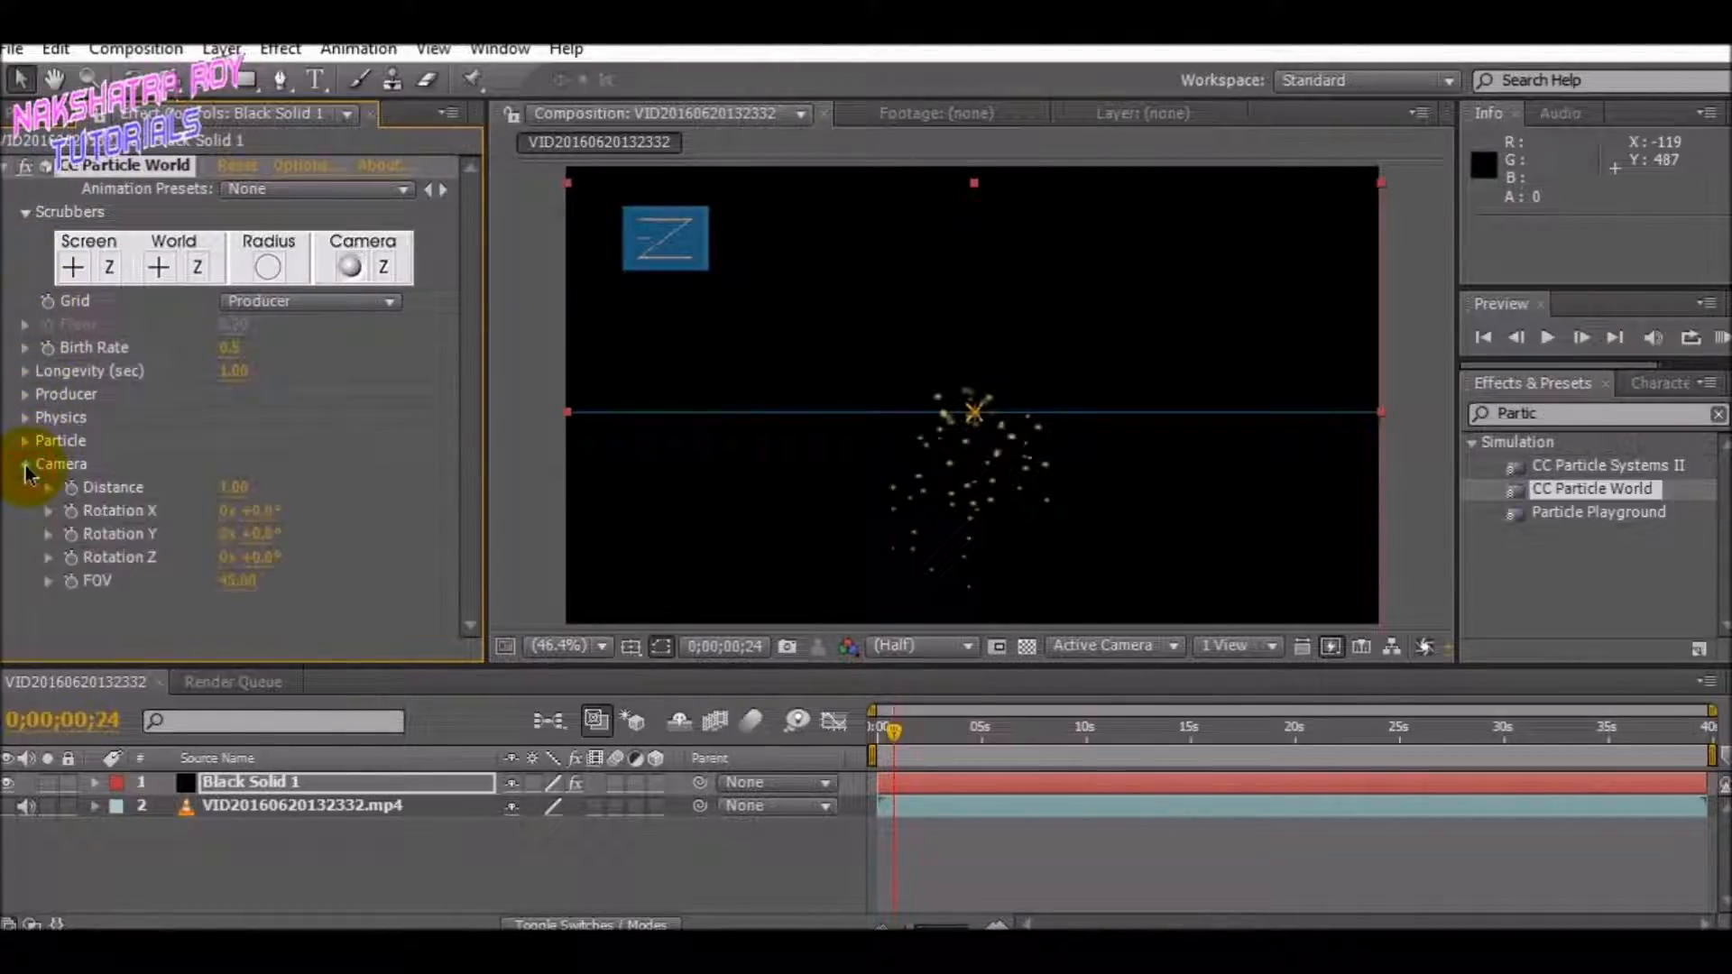
{"action": "left_click", "coordinate": [26, 466]}
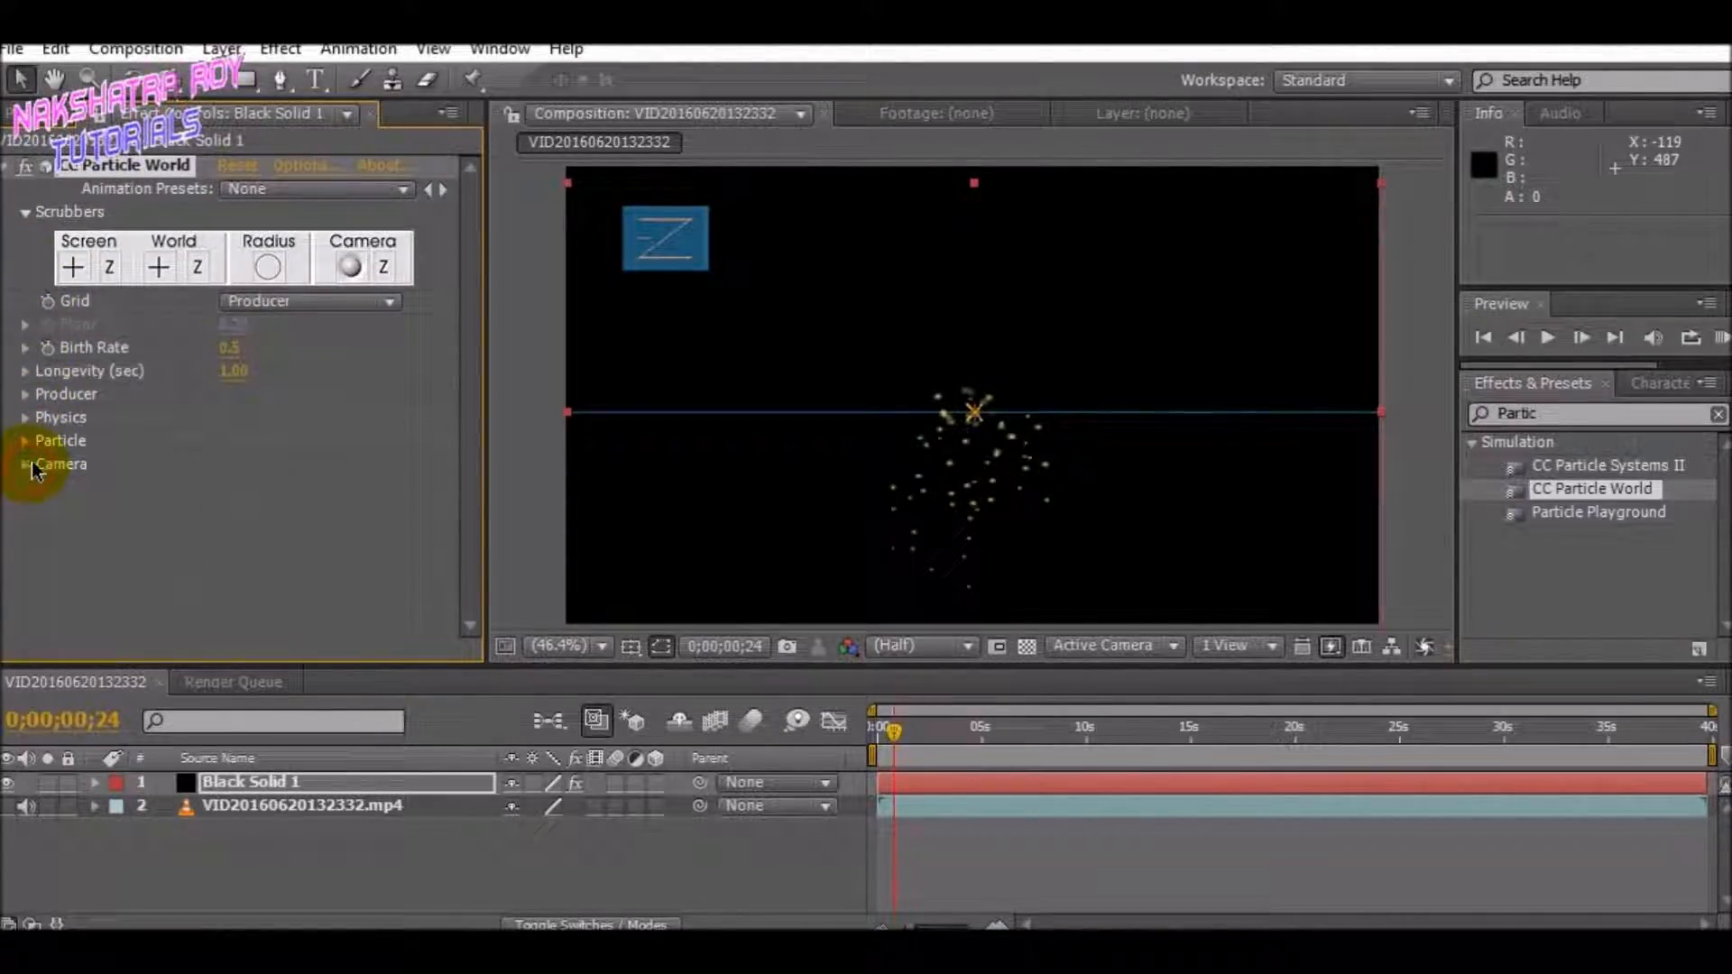
{"action": "left_click", "coordinate": [27, 444]}
{"action": "scroll", "coordinate": [458, 406], "scroll_direction": "down", "scroll_amount": 3}
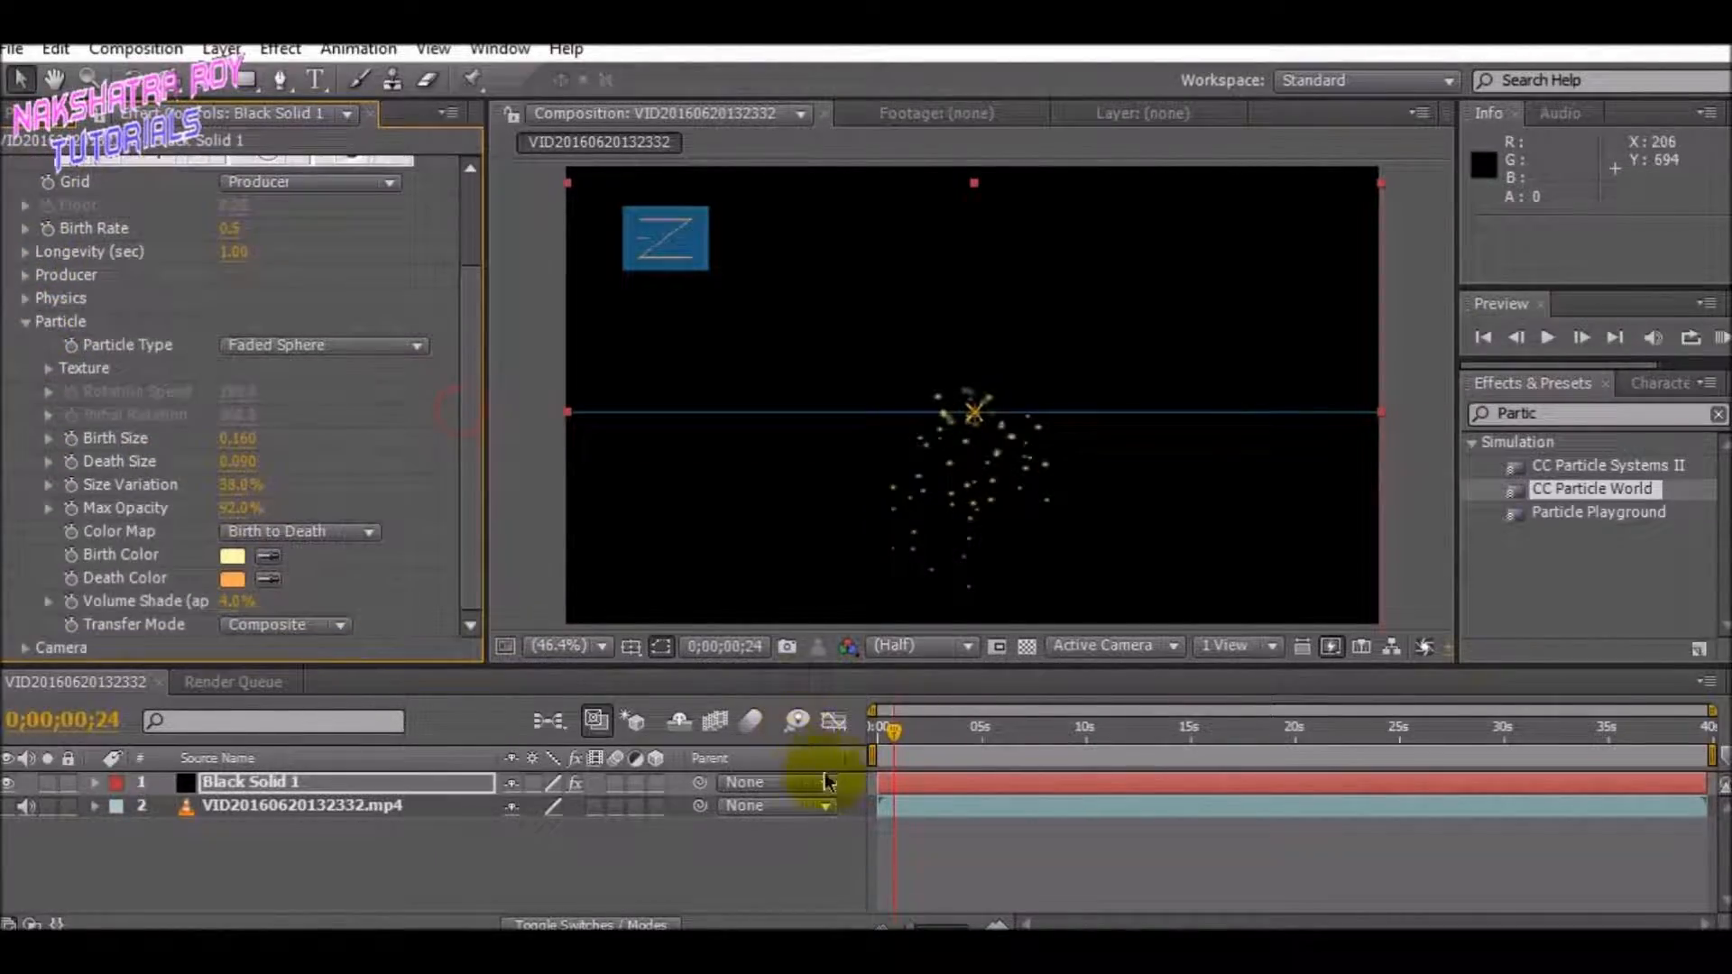
Raise the Birth Rate to 2.7, checking the particles along the timeline up to 0;00;05;27.
{"action": "left_click_drag", "start_coordinate": [897, 728], "coordinate": [975, 733]}
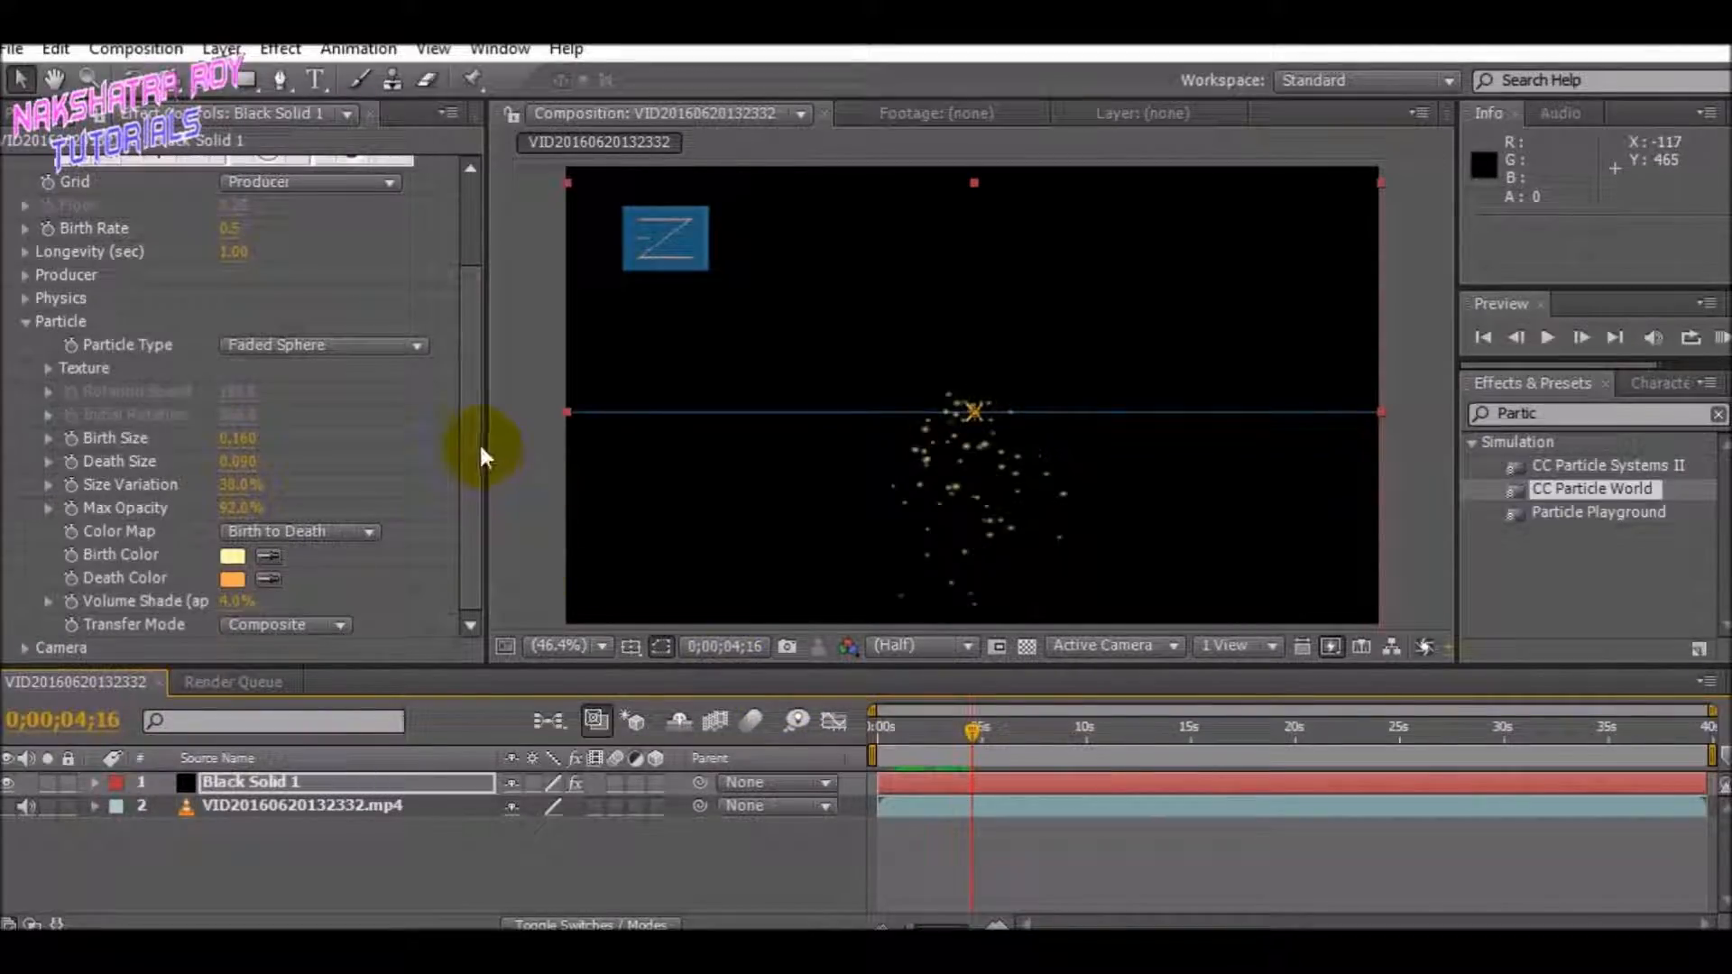
{"action": "left_click_drag", "start_coordinate": [973, 732], "coordinate": [984, 729]}
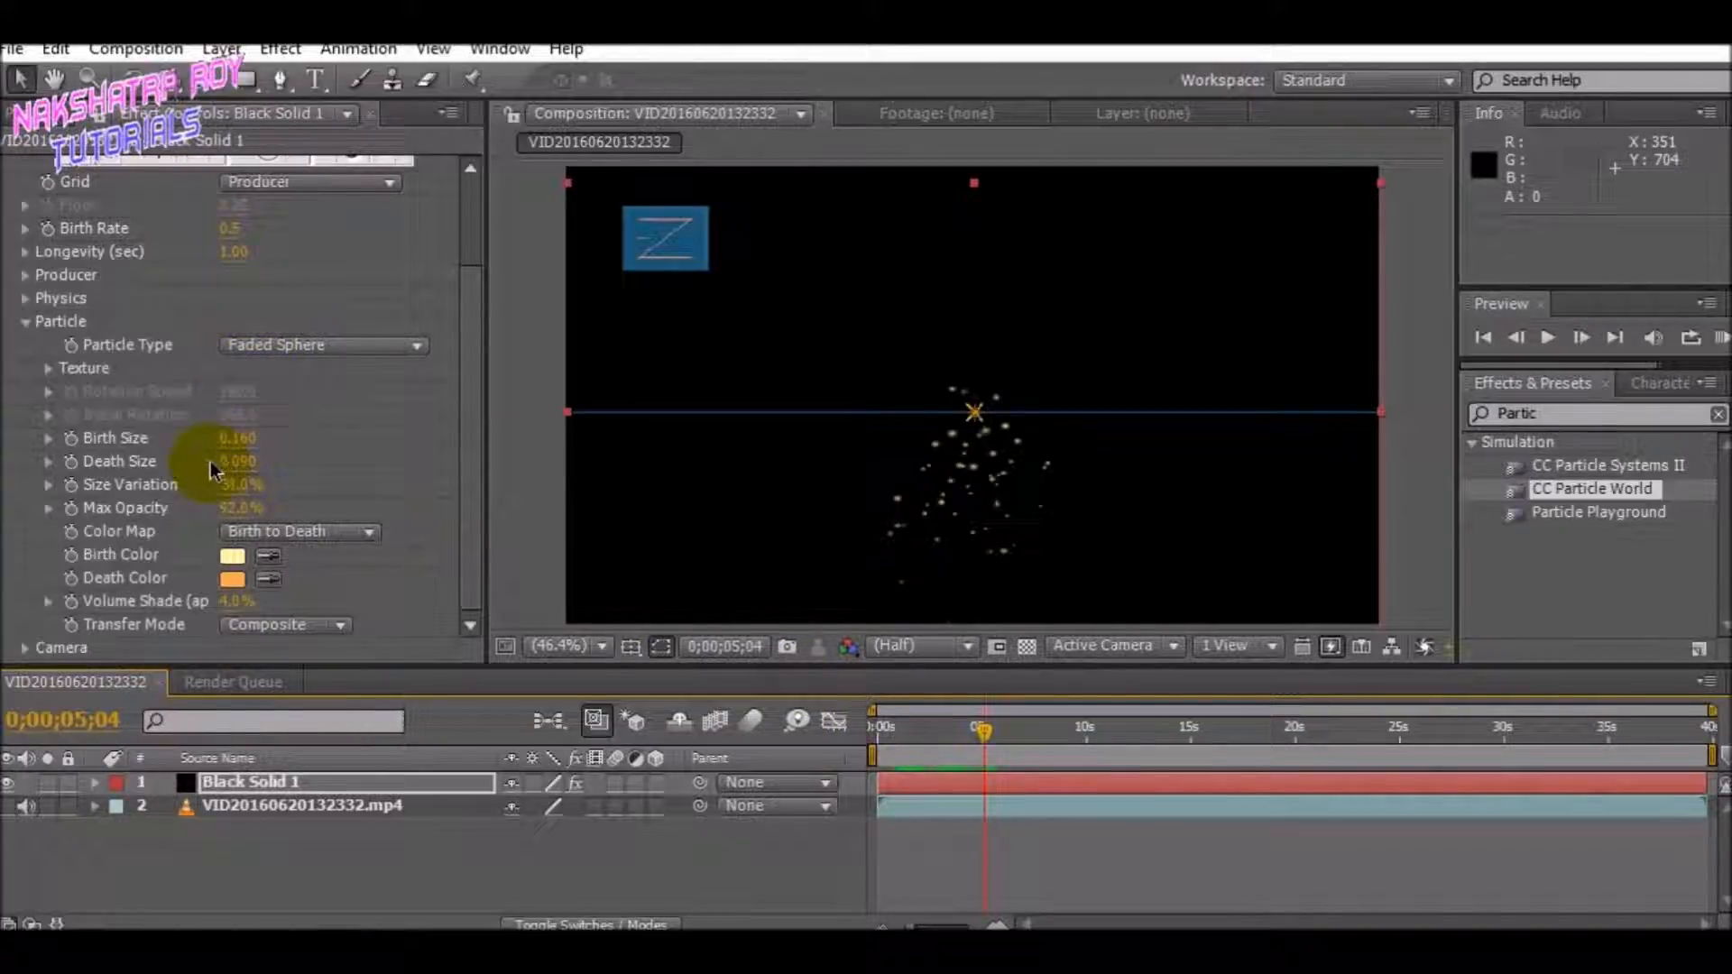
{"action": "scroll", "coordinate": [470, 355], "scroll_direction": "up", "scroll_amount": 2}
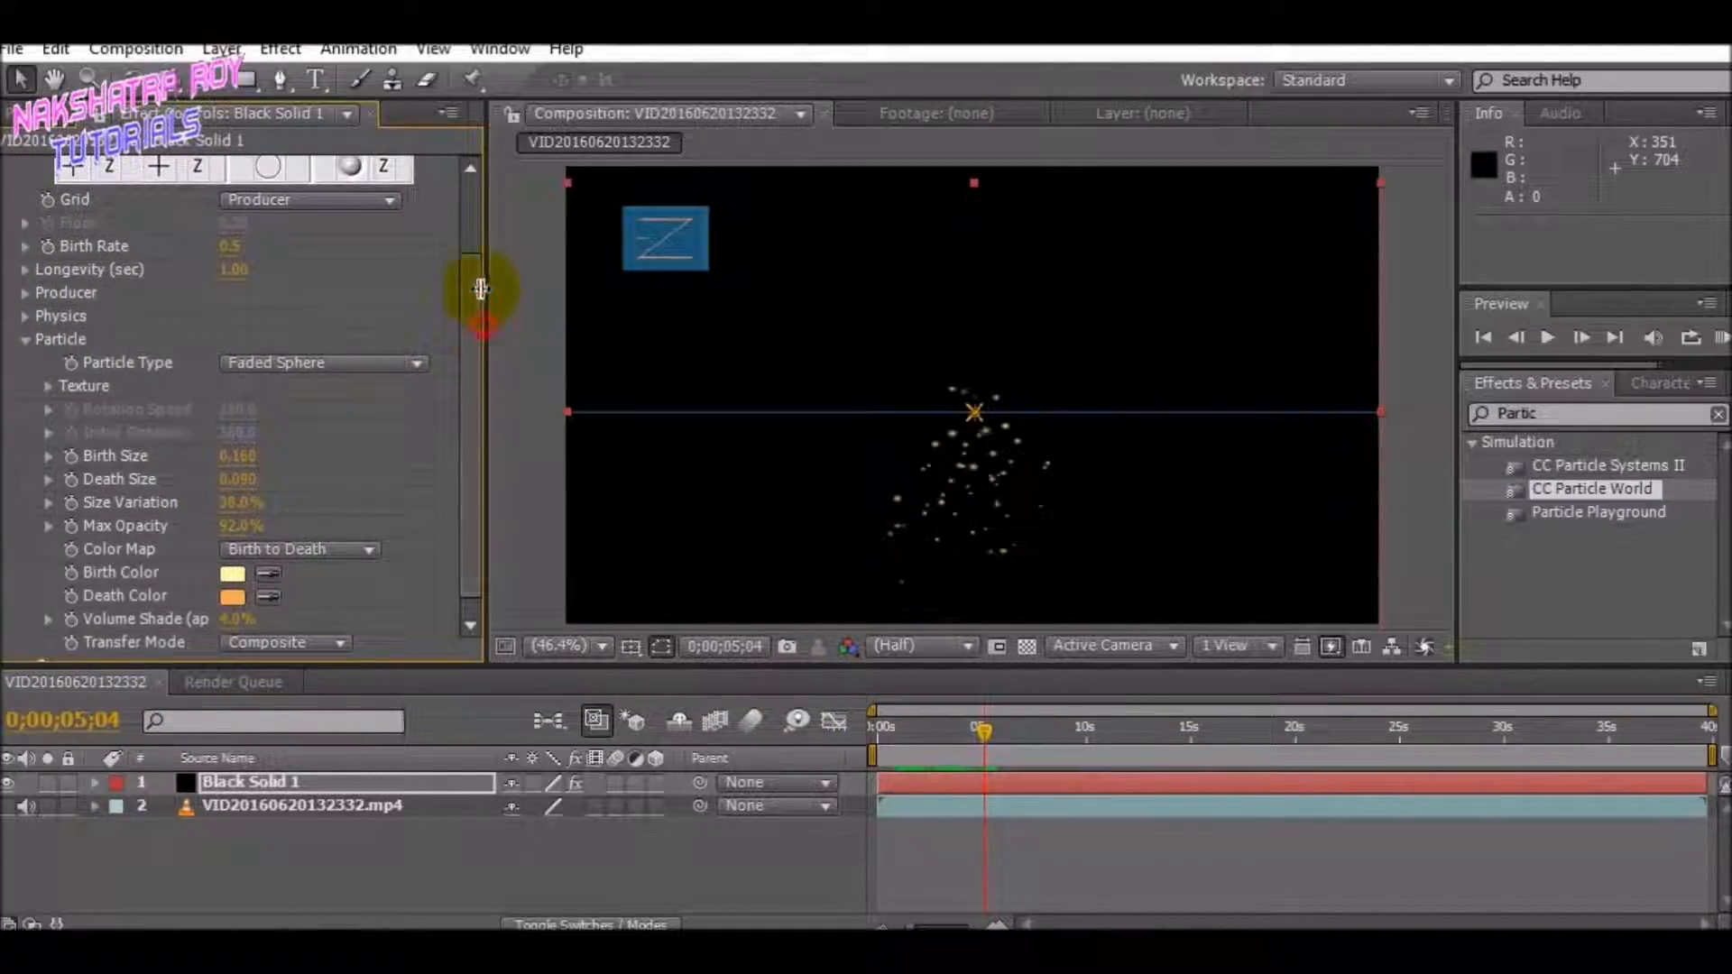
{"action": "left_click_drag", "start_coordinate": [231, 246], "coordinate": [253, 247]}
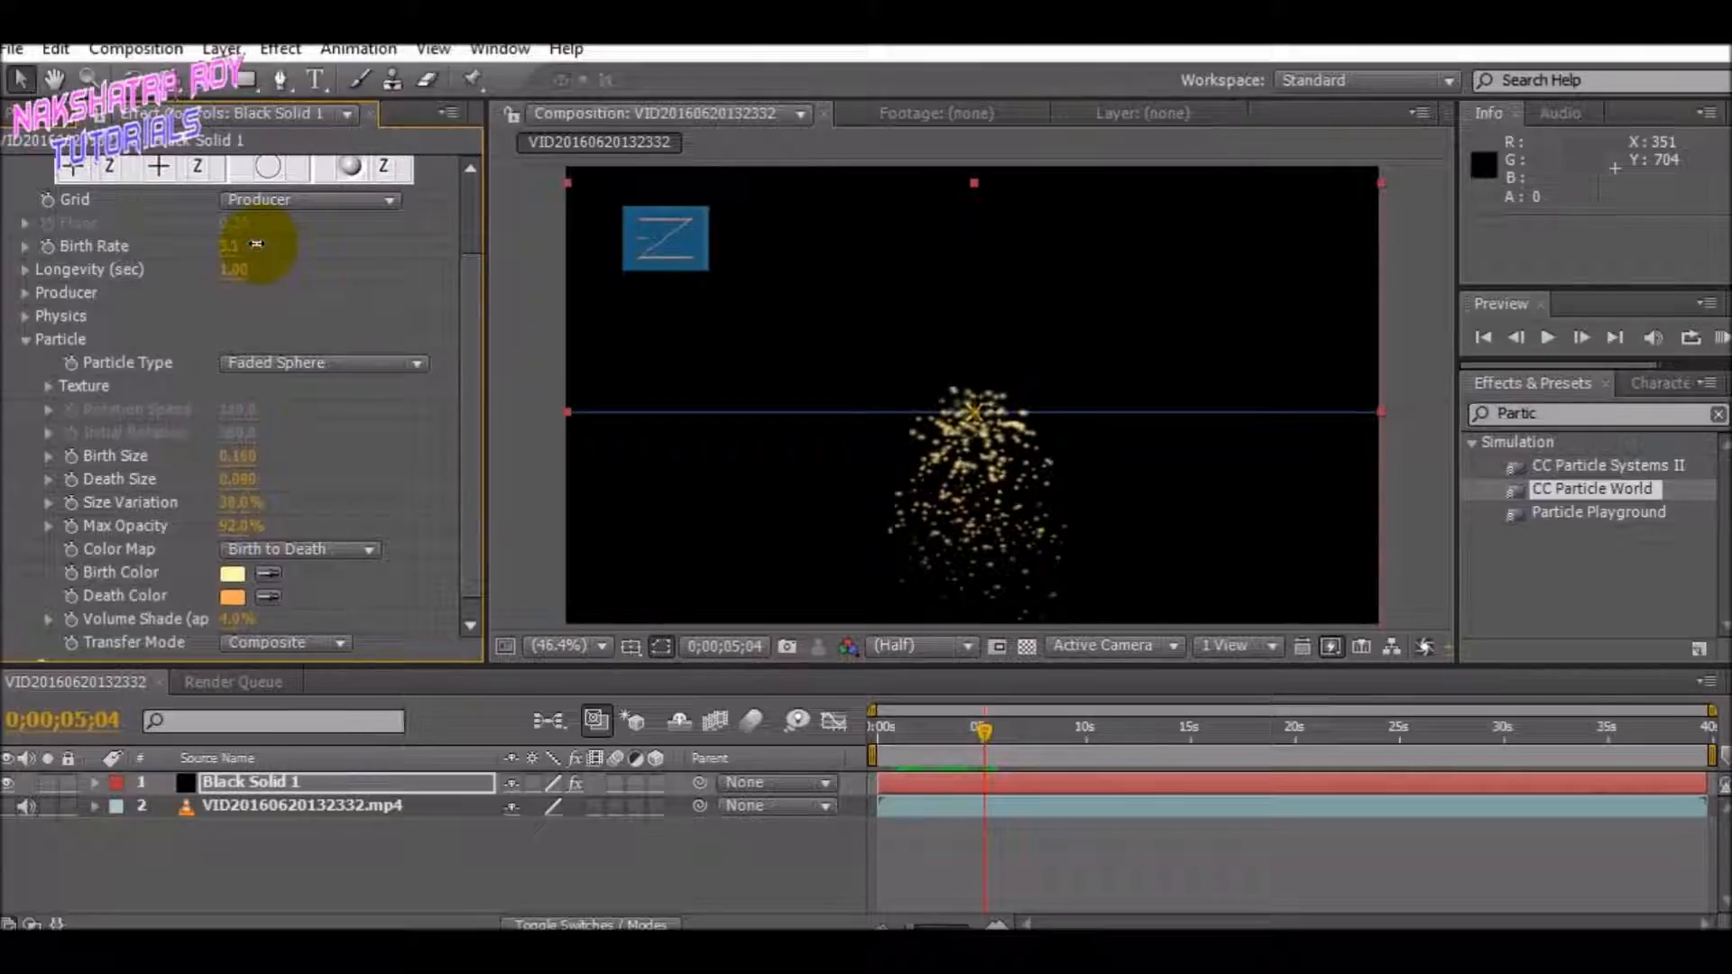
{"action": "left_click_drag", "start_coordinate": [985, 729], "coordinate": [999, 727]}
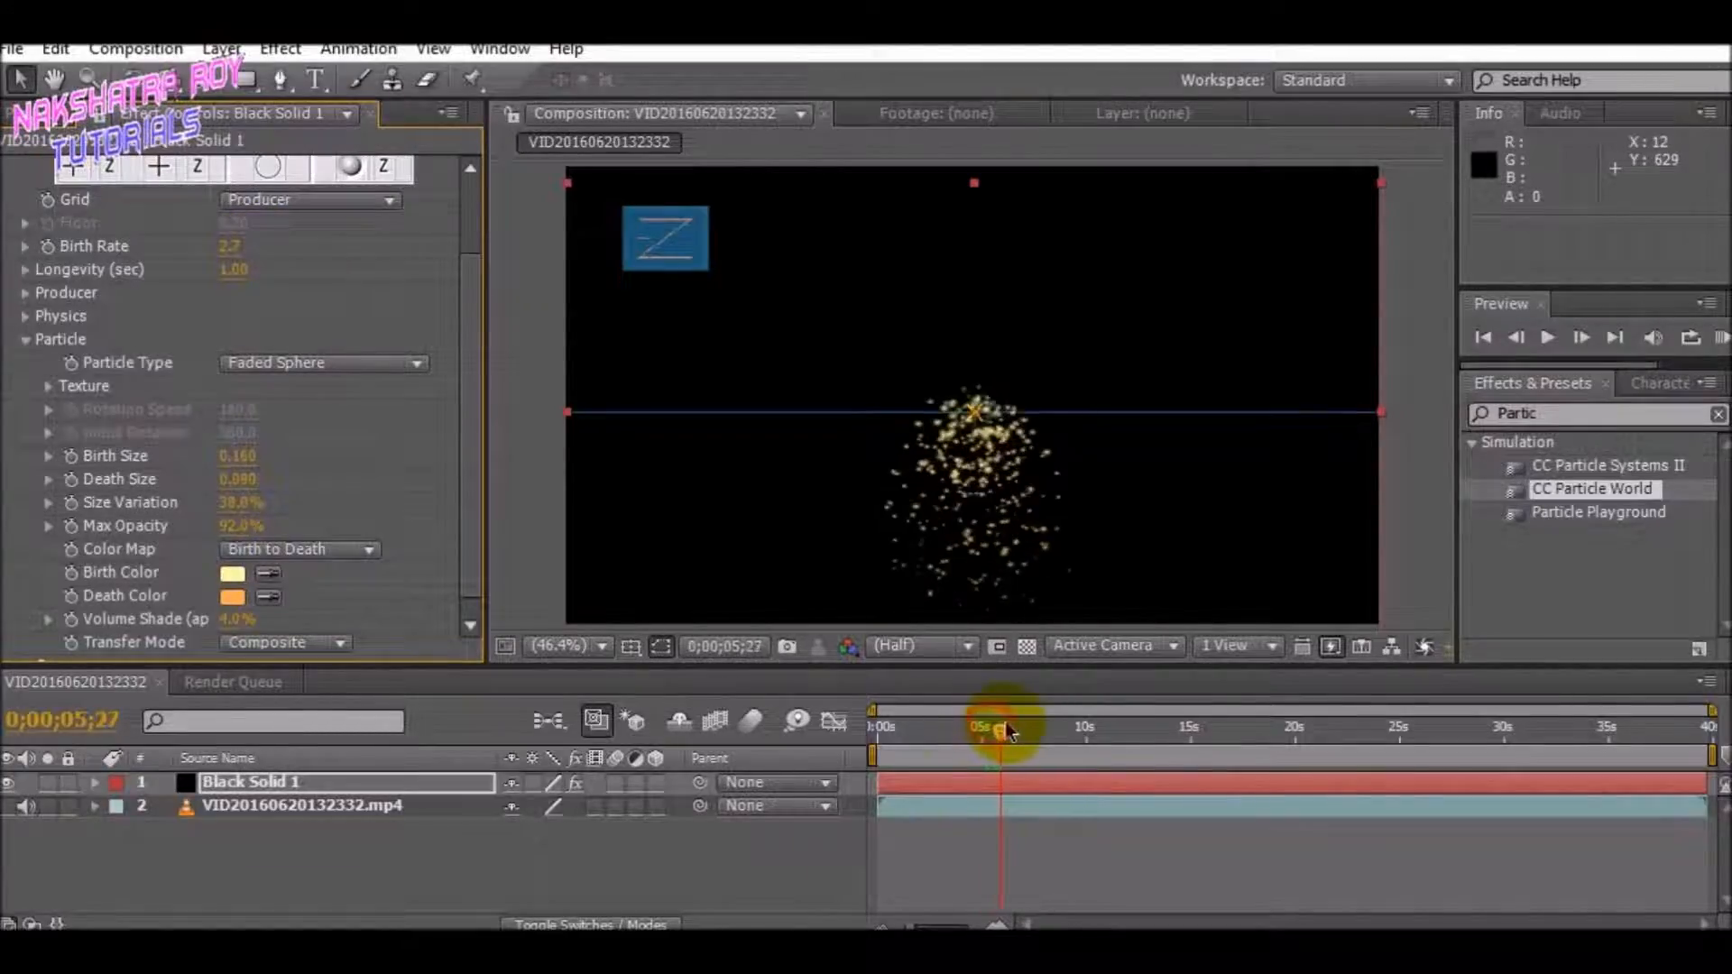
Change the particles' Death Color to a soft red, about ED5B5B.
{"action": "left_click", "coordinate": [232, 596]}
{"action": "left_click", "coordinate": [412, 407]}
{"action": "left_click_drag", "start_coordinate": [290, 213], "coordinate": [257, 109]}
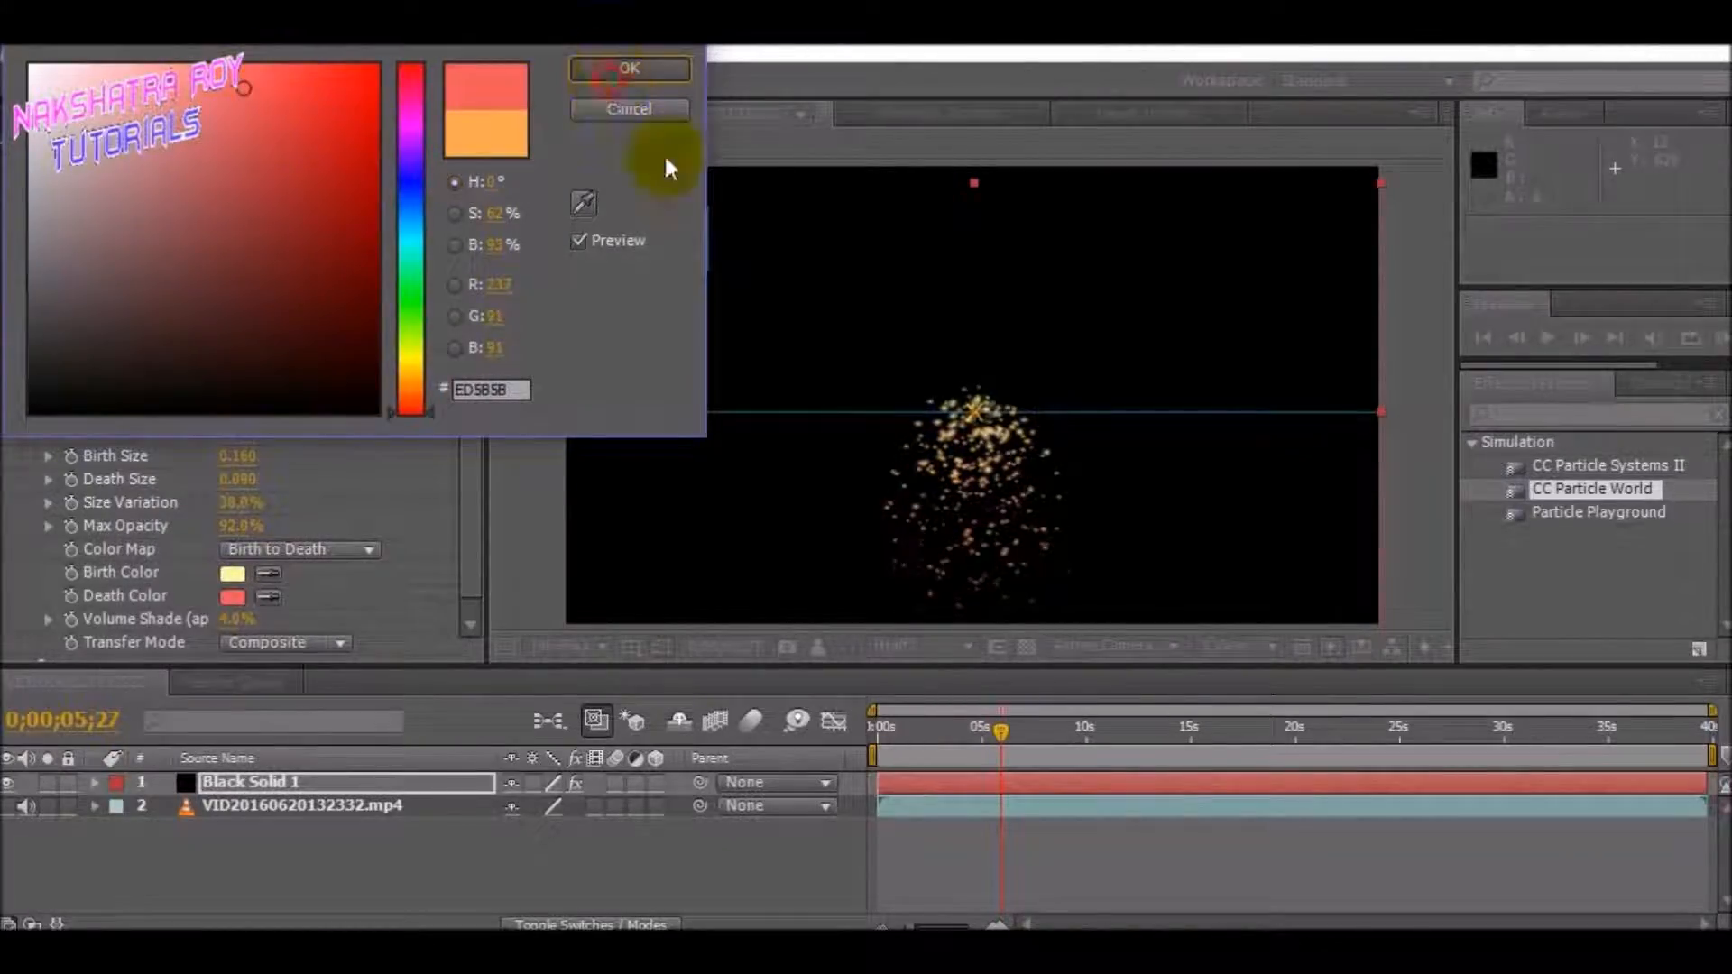
{"action": "left_click", "coordinate": [625, 71]}
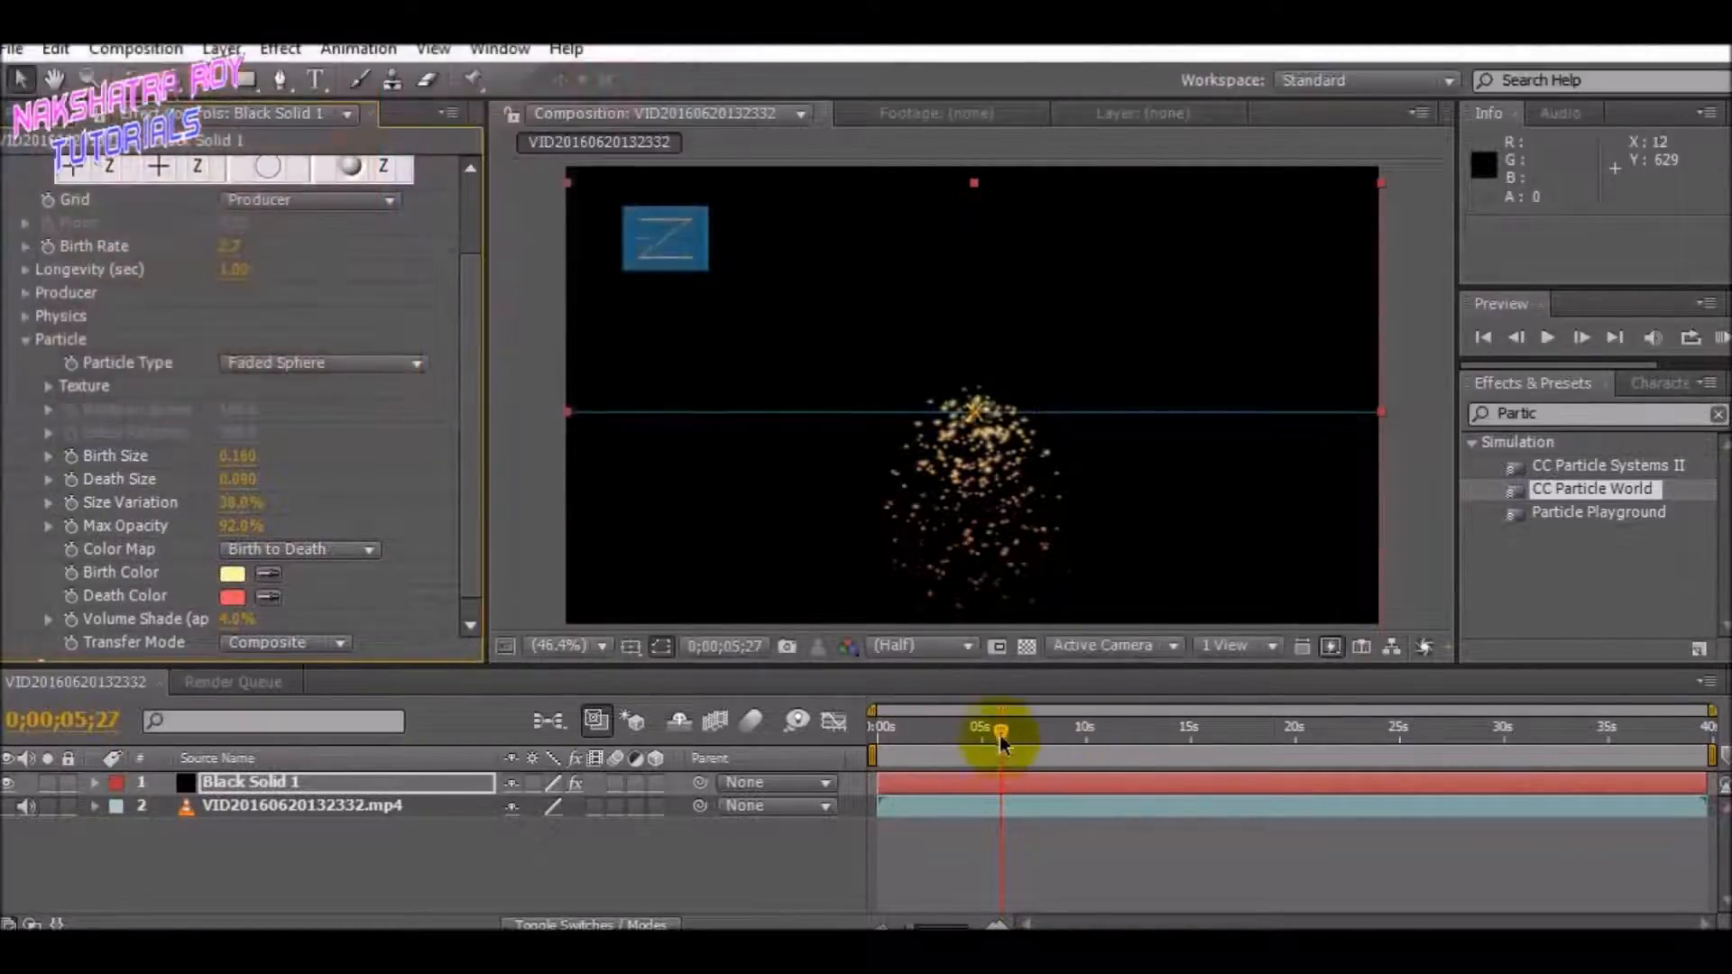
Apply the Glow effect to Black Solid 1 with a Threshold of 76.5%, a Radius of 53 and an Intensity of 1.8.
{"action": "left_click", "coordinate": [1621, 410]}
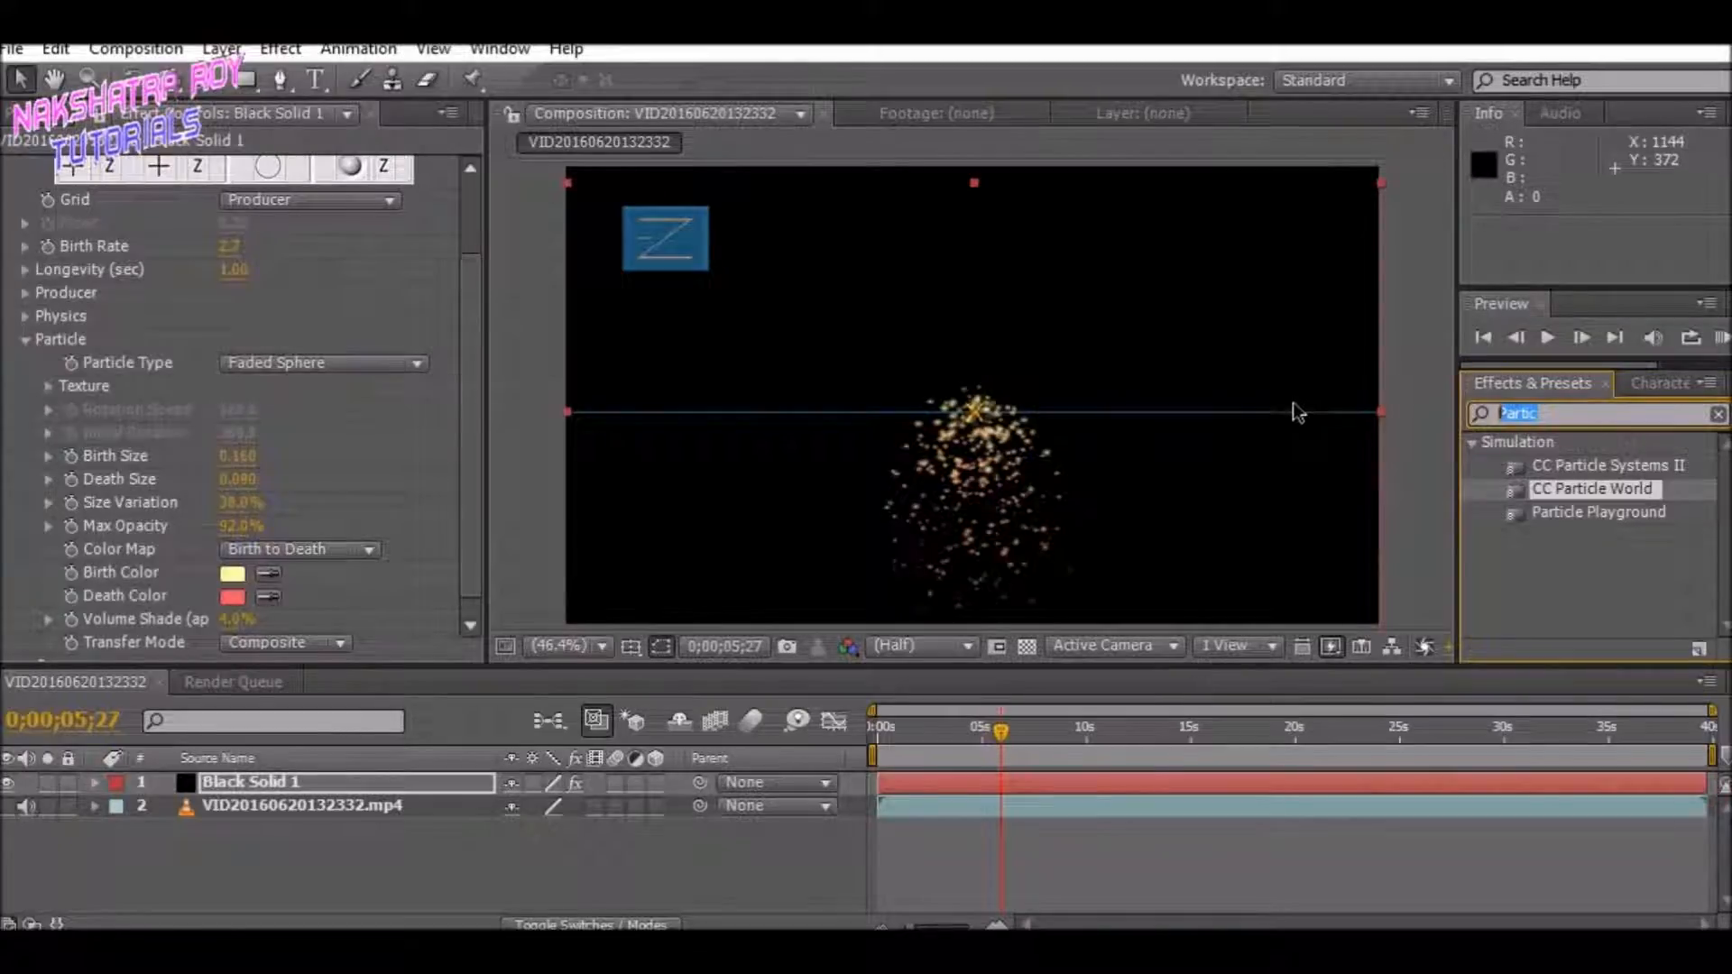
{"action": "type", "text": "Glow"}
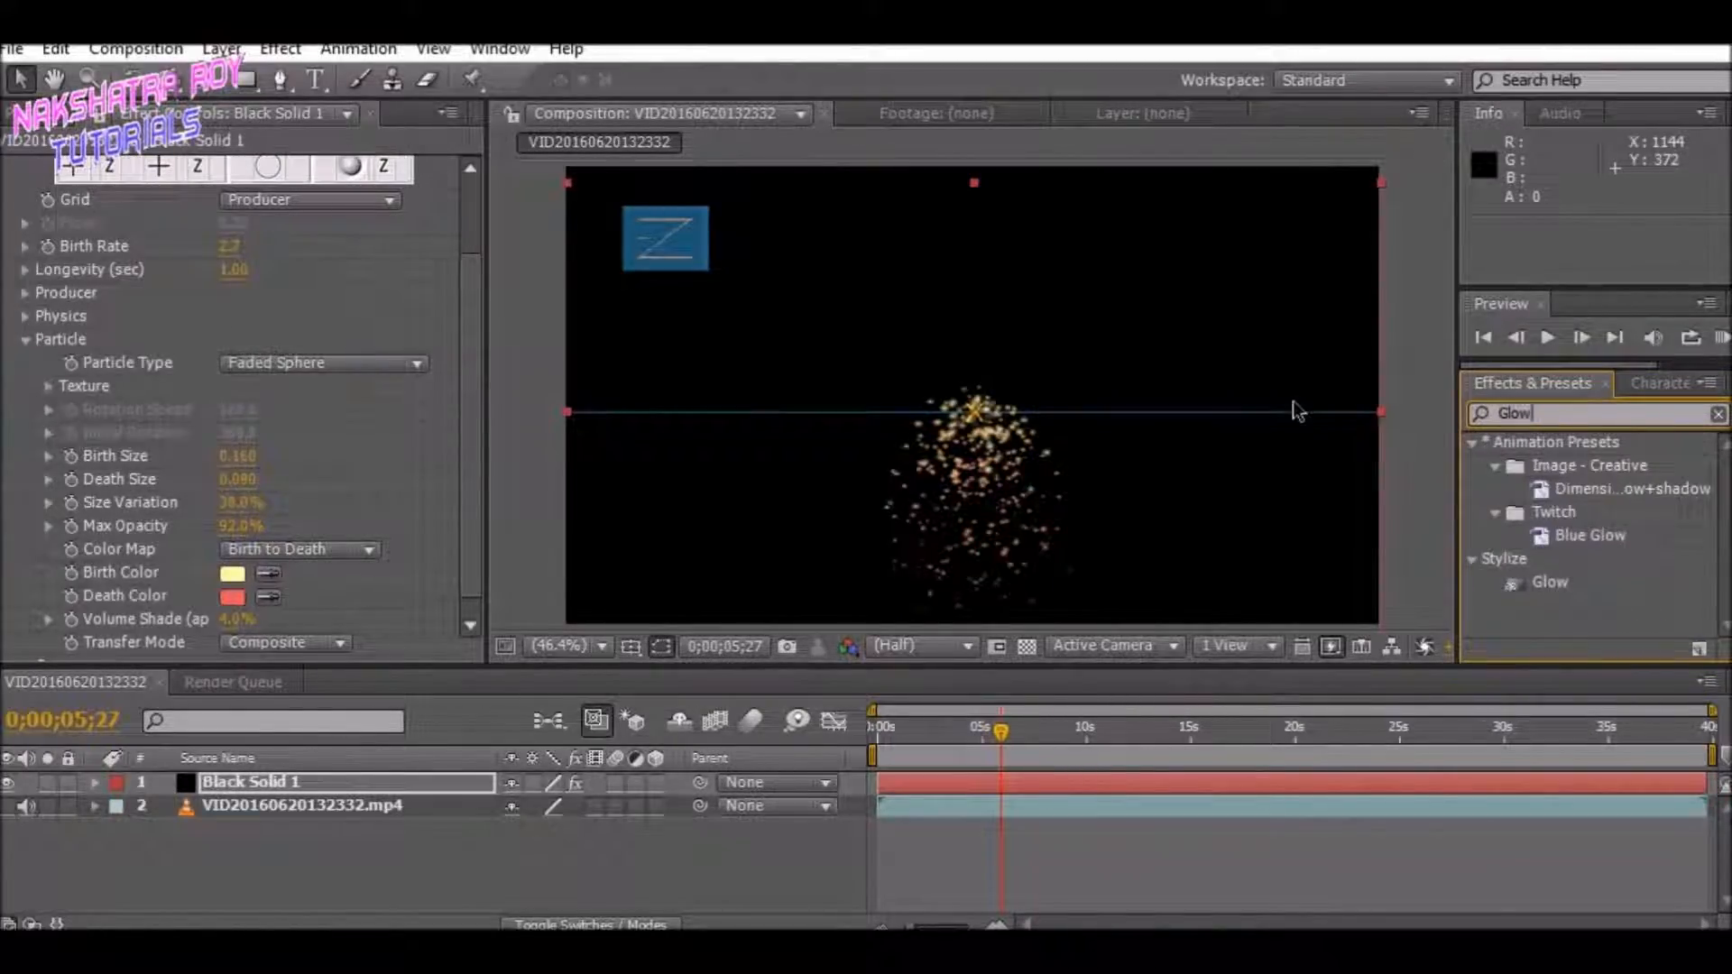
{"action": "left_click_drag", "start_coordinate": [1544, 584], "coordinate": [408, 777]}
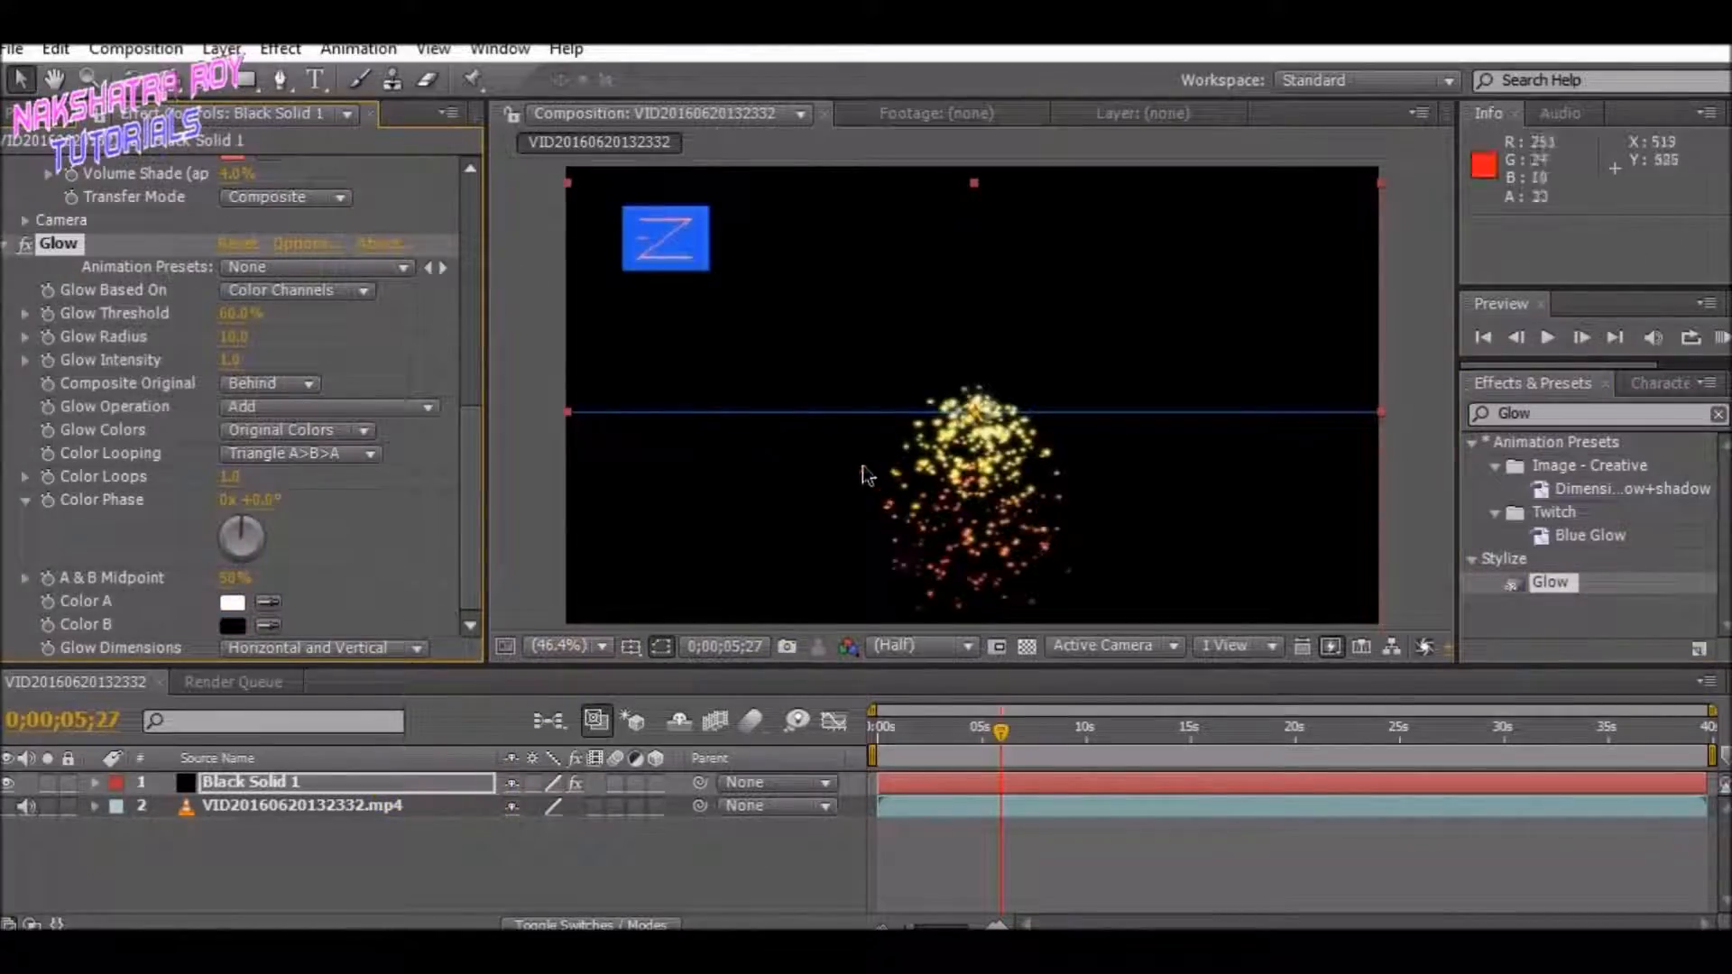
{"action": "left_click_drag", "start_coordinate": [472, 441], "coordinate": [478, 474]}
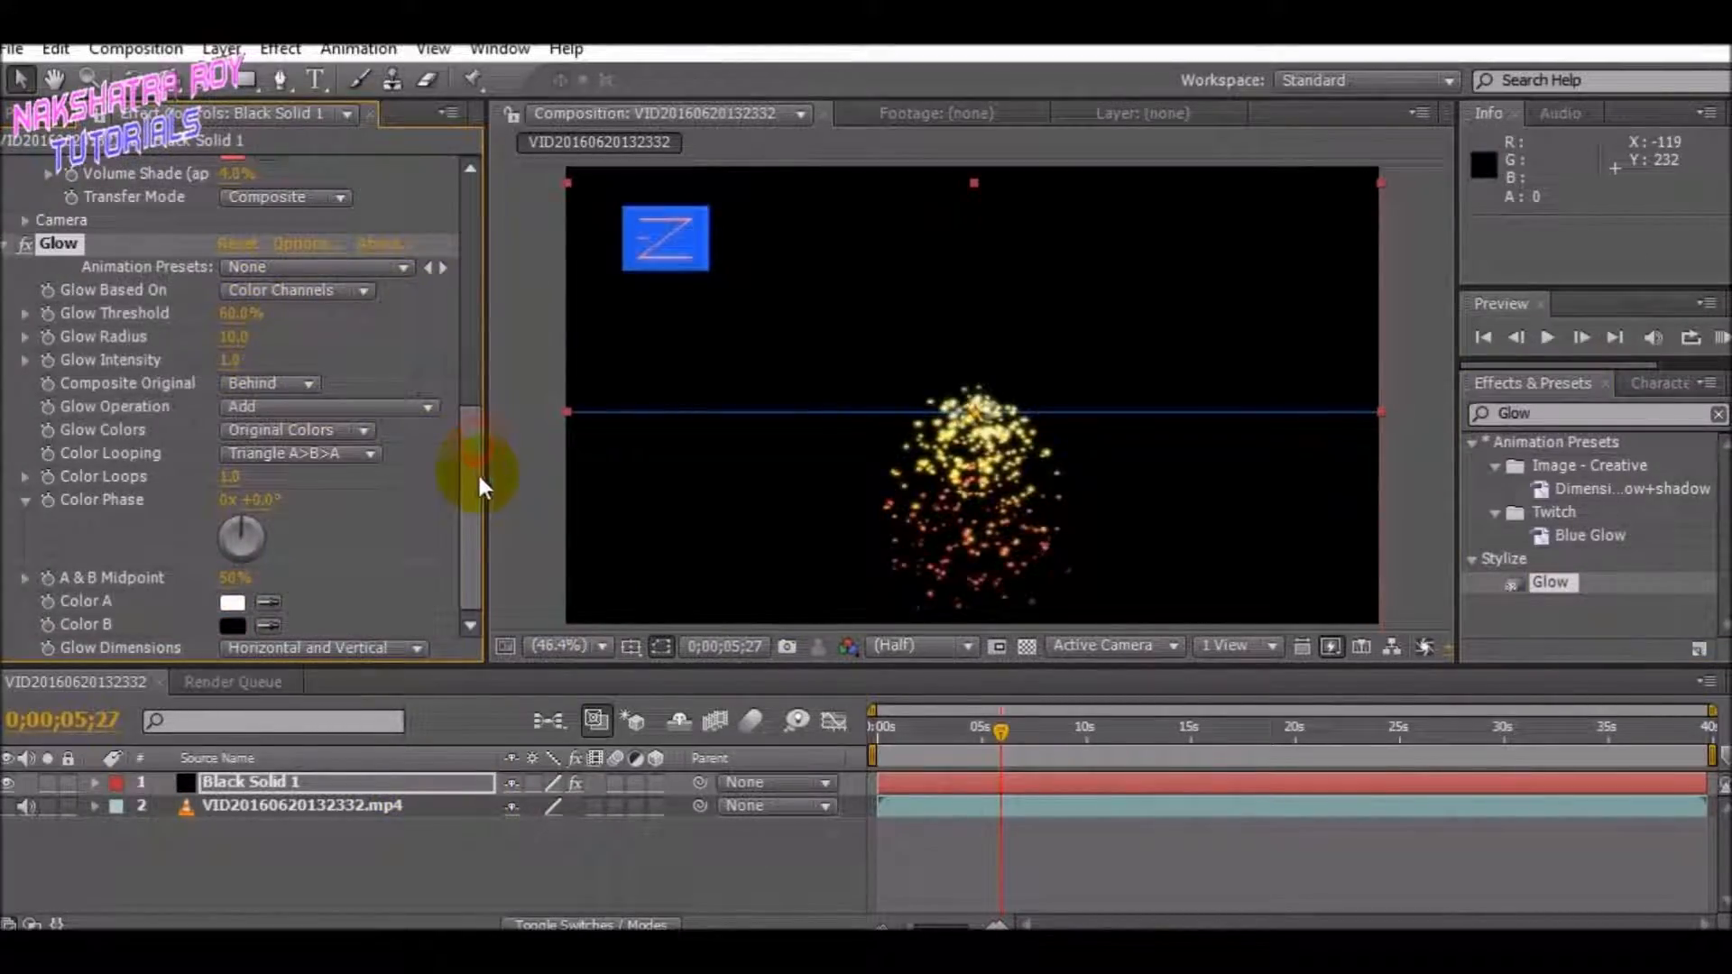
{"action": "left_click_drag", "start_coordinate": [221, 313], "coordinate": [276, 339]}
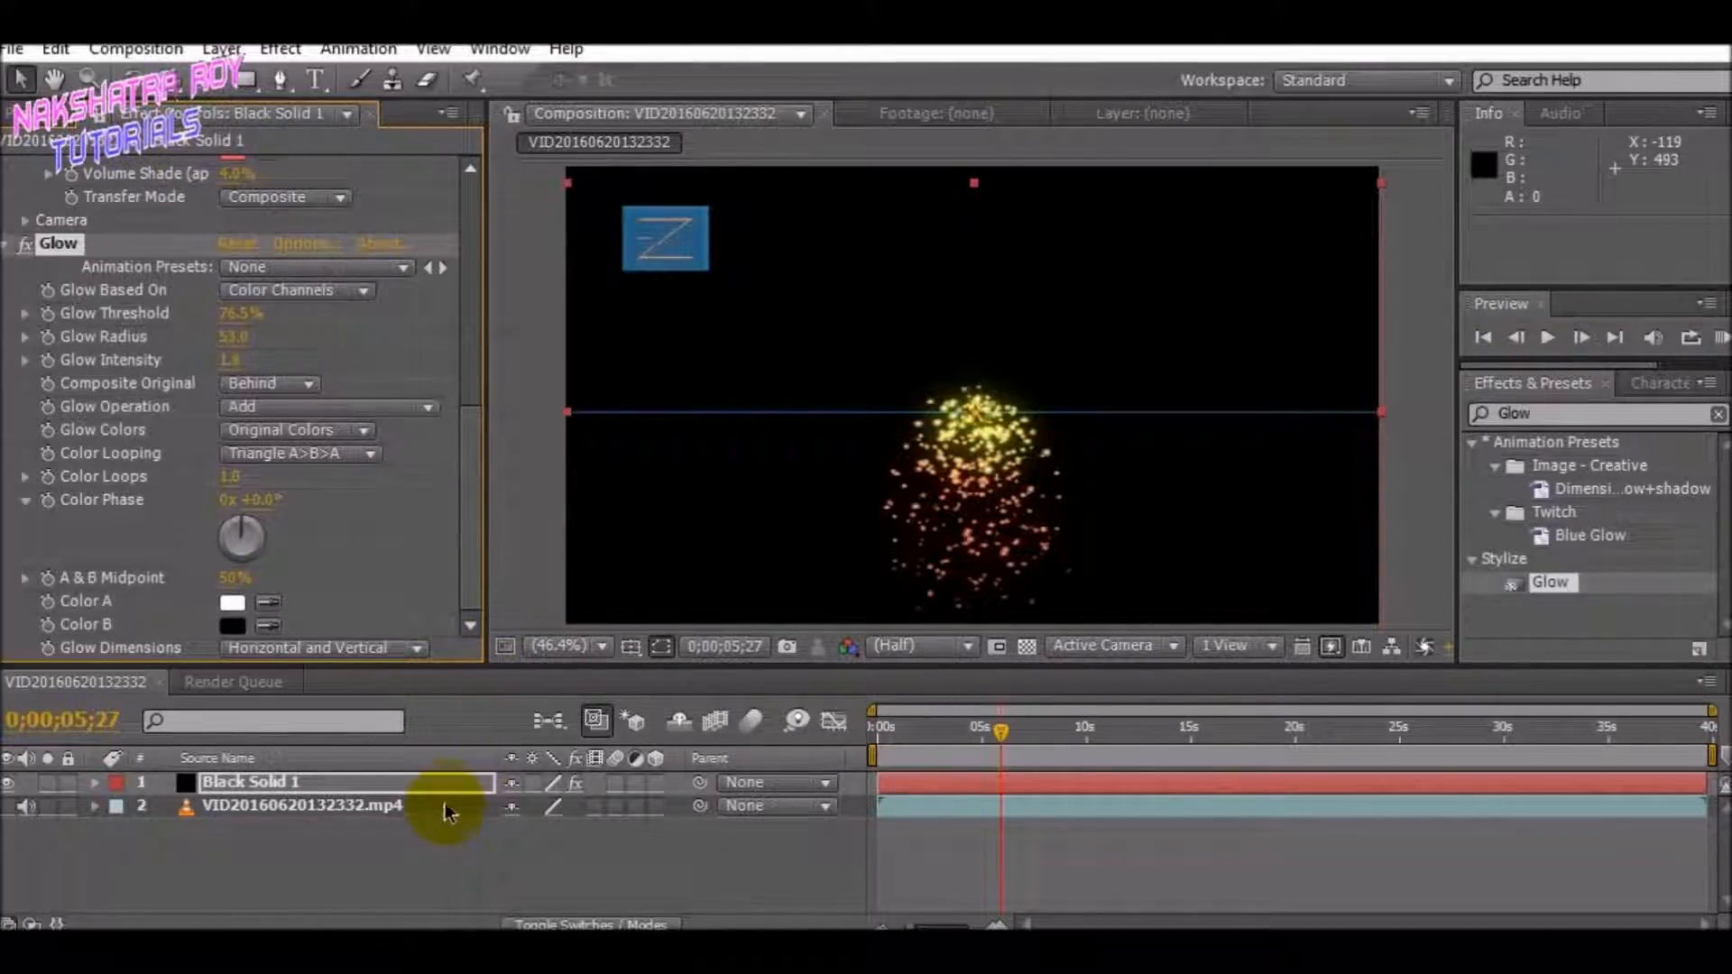
Show the video footage, move the black solid so its particles sit in the footage's upper-left corner, and stretch its width to 132%.
{"action": "left_click", "coordinate": [9, 806]}
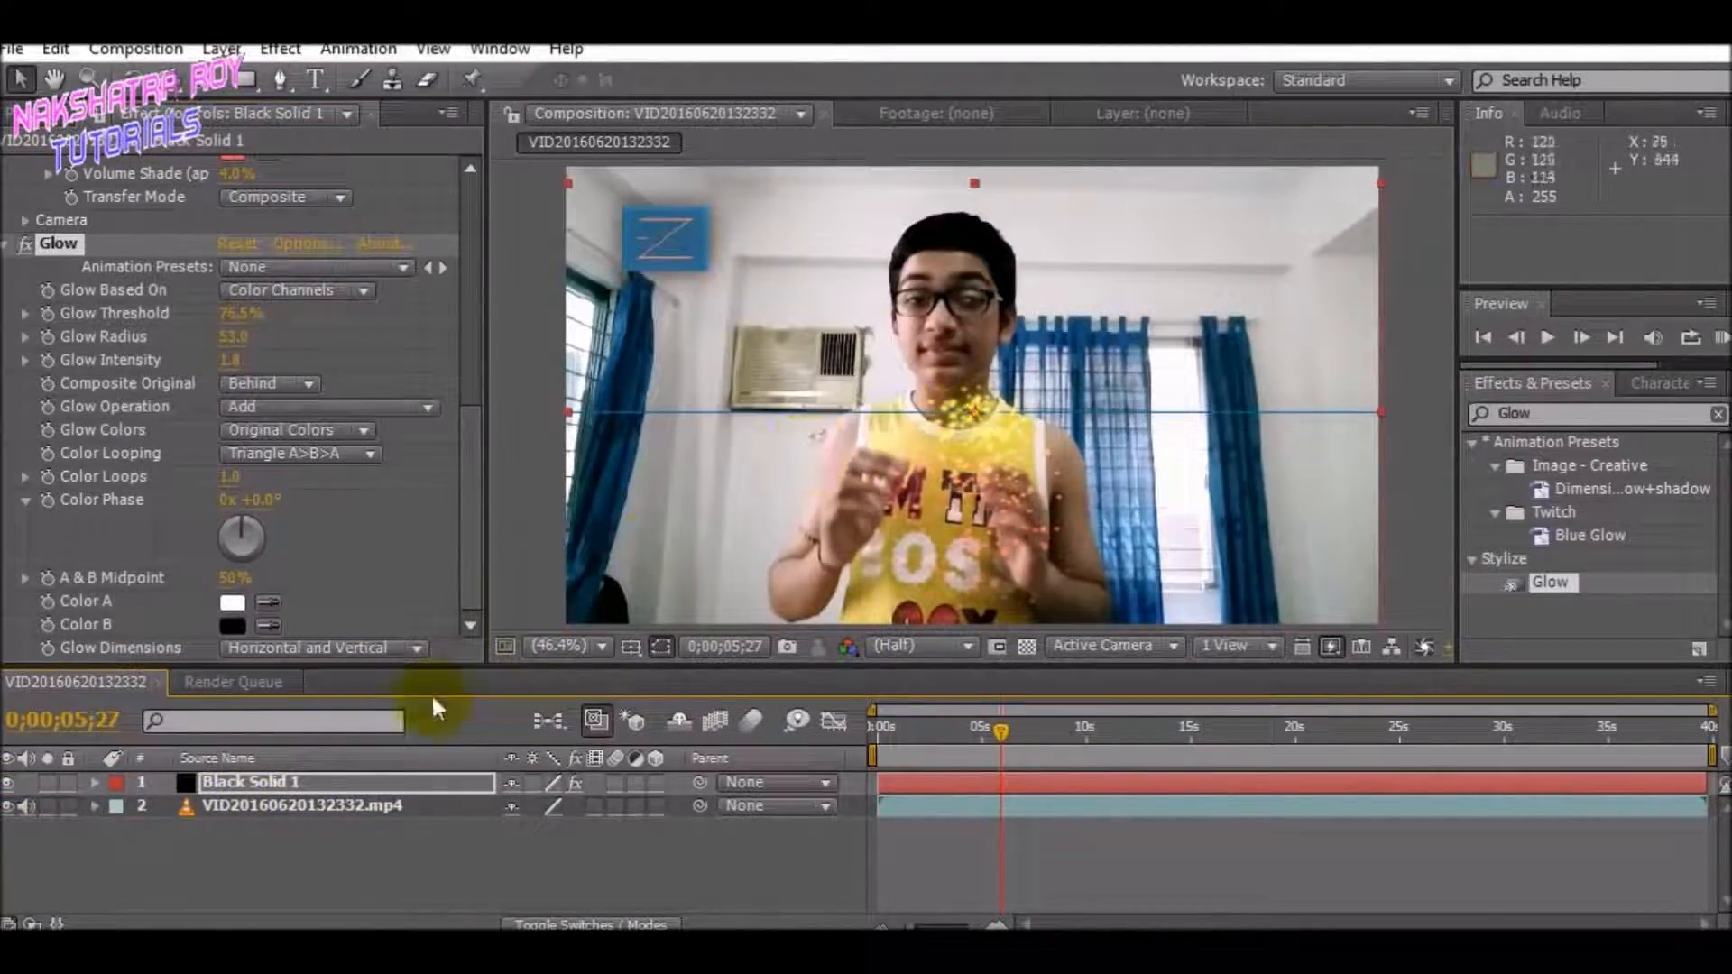
{"action": "left_click", "coordinate": [334, 781]}
{"action": "left_click_drag", "start_coordinate": [998, 439], "coordinate": [802, 304]}
{"action": "scroll", "coordinate": [895, 436], "scroll_direction": "down", "scroll_amount": 2}
{"action": "left_click_drag", "start_coordinate": [488, 588], "coordinate": [325, 588]}
{"action": "left_click_drag", "start_coordinate": [792, 240], "coordinate": [846, 295]}
{"action": "left_click_drag", "start_coordinate": [962, 255], "coordinate": [1032, 263]}
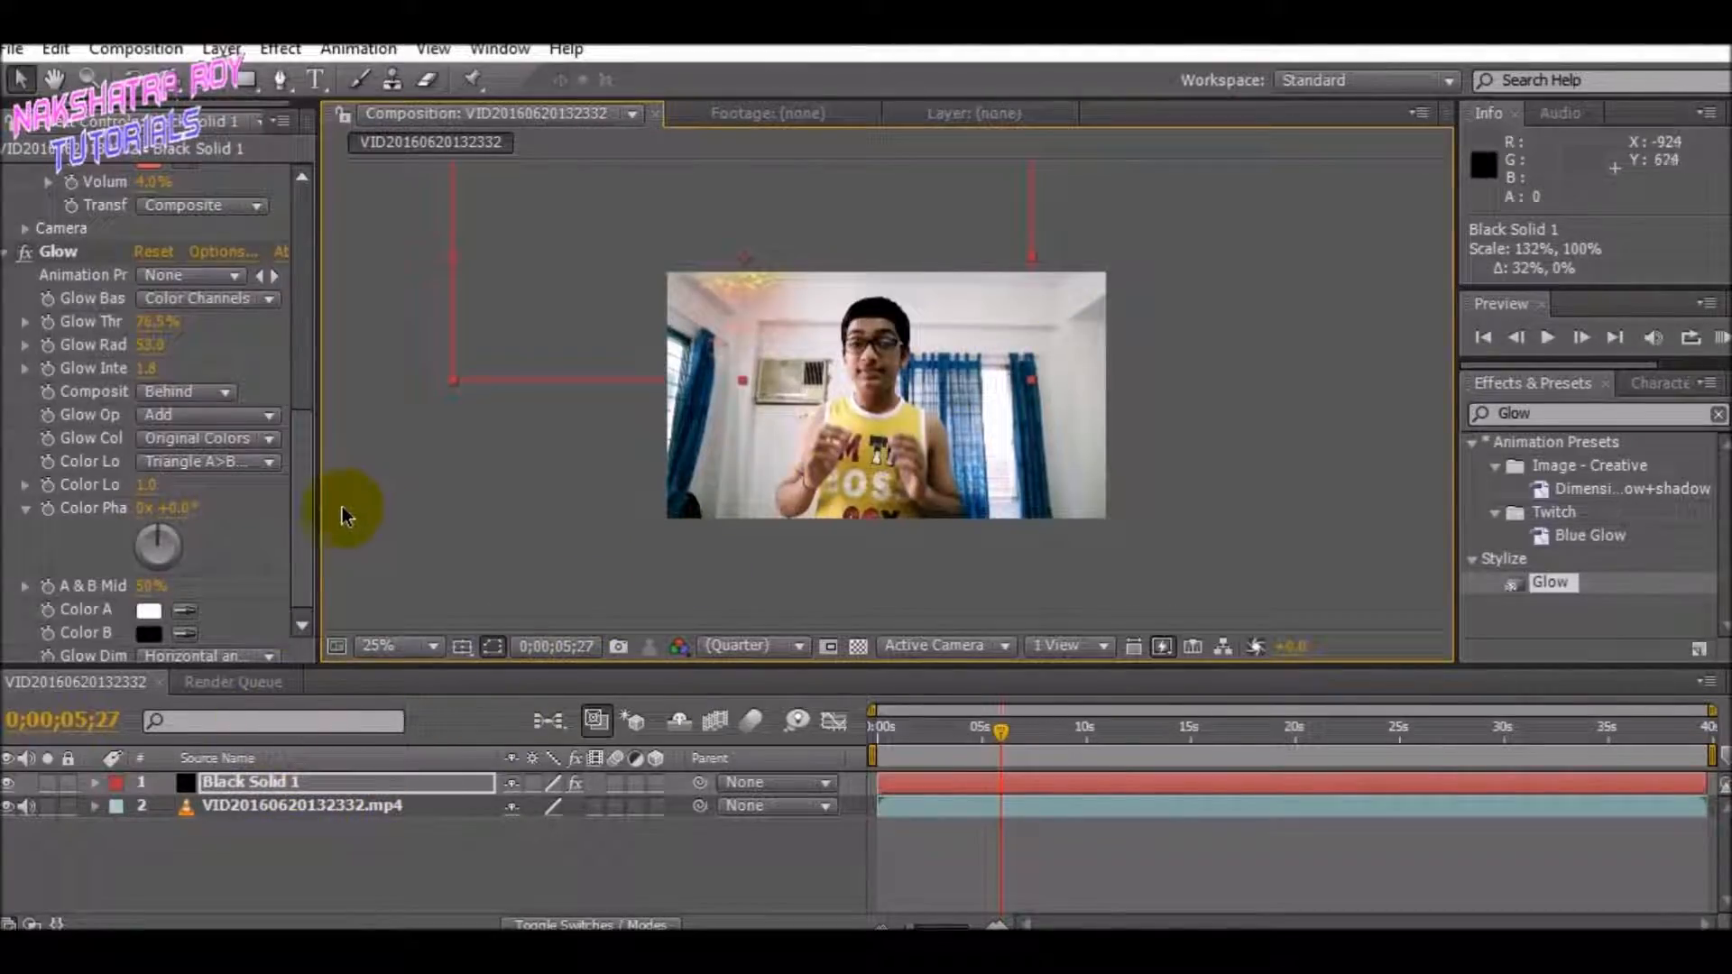
{"action": "left_click", "coordinate": [388, 636]}
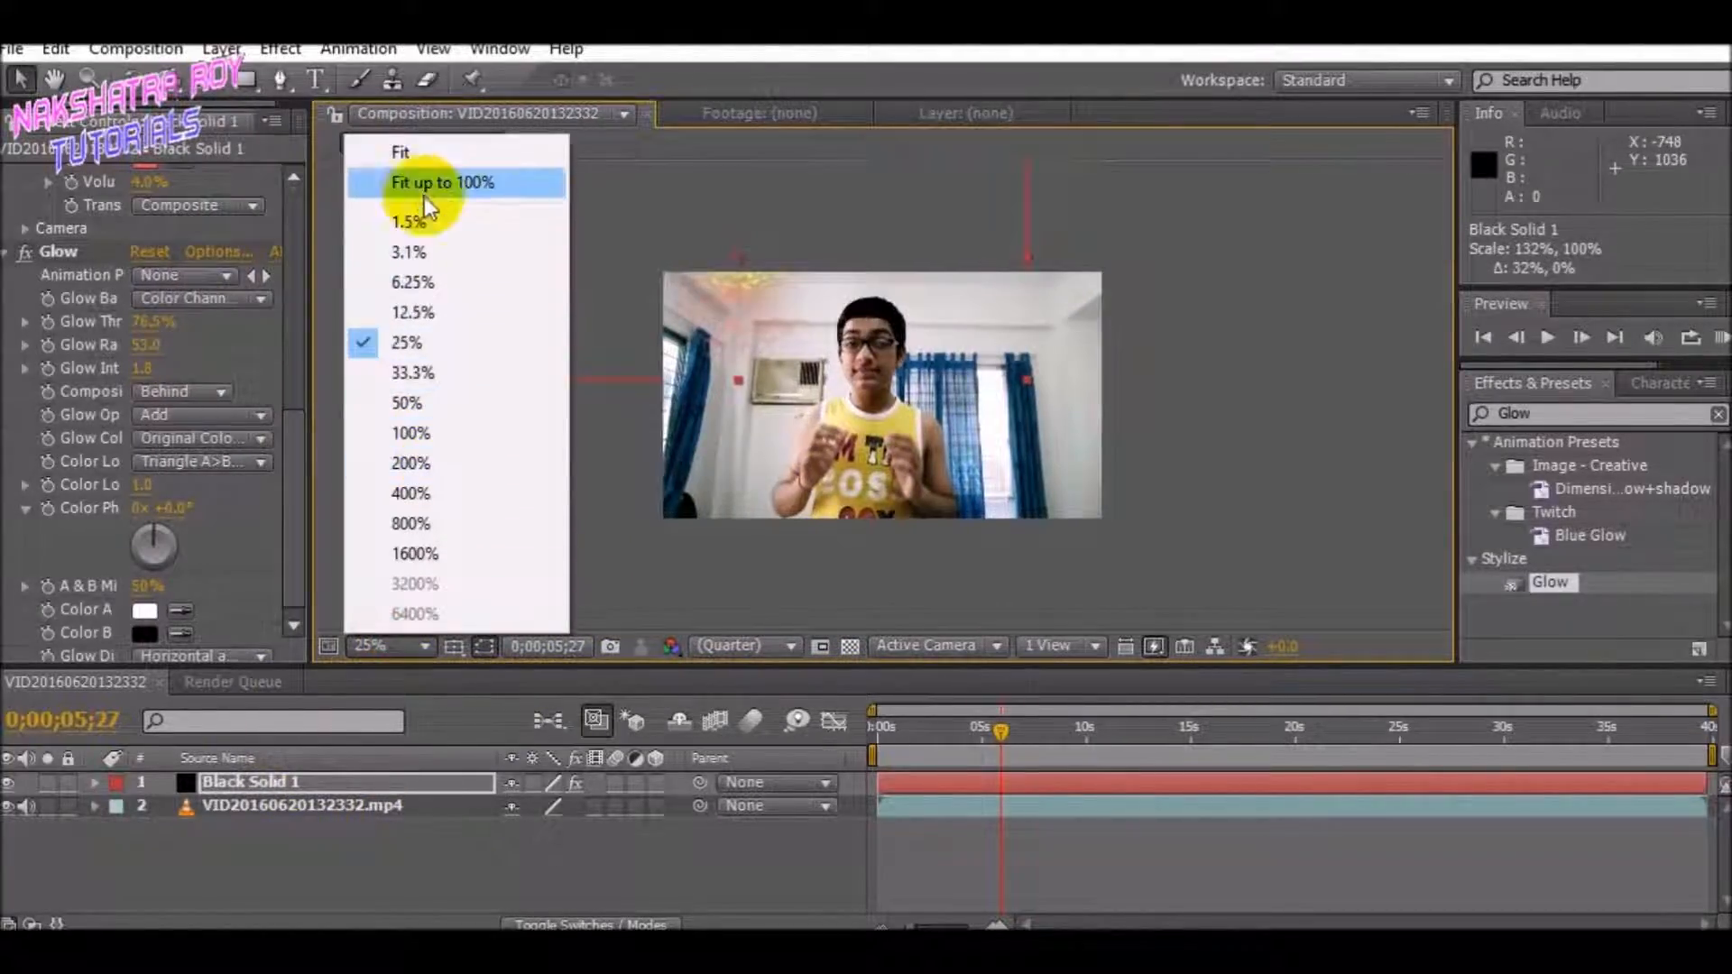
{"action": "left_click", "coordinate": [397, 183]}
Check the particles over the footage from the first frame to 0;00;01;05.
{"action": "left_click_drag", "start_coordinate": [1003, 736], "coordinate": [842, 718]}
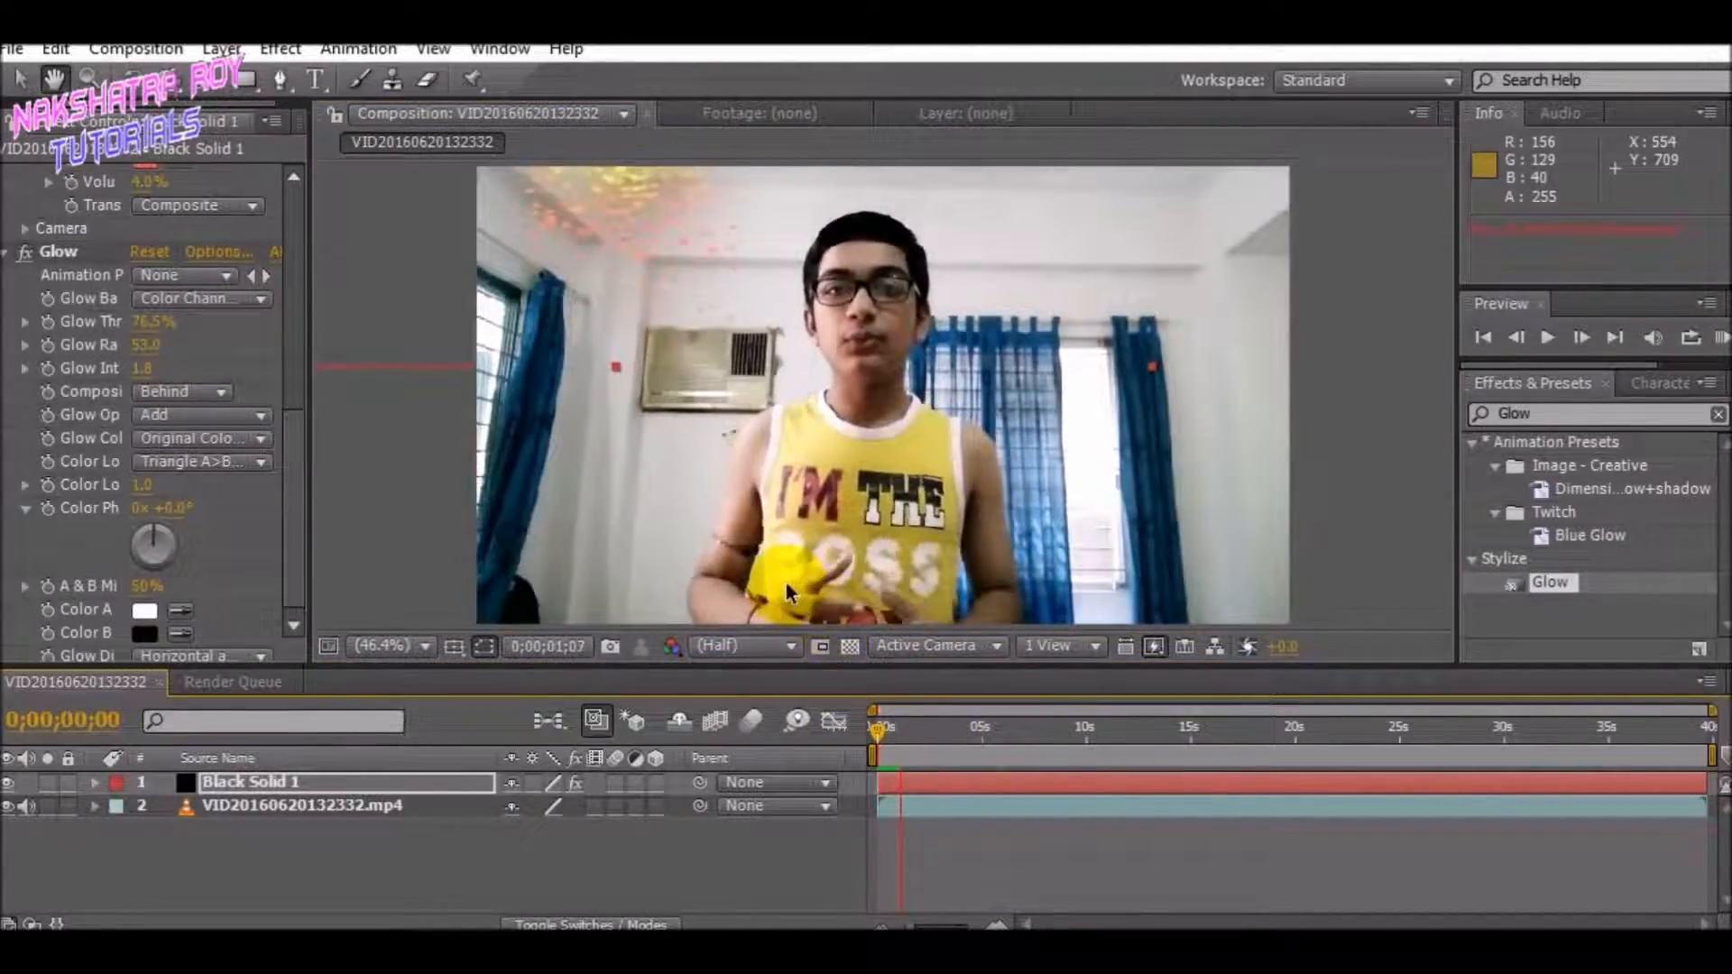
{"action": "left_click", "coordinate": [891, 745]}
{"action": "left_click_drag", "start_coordinate": [902, 738], "coordinate": [900, 728]}
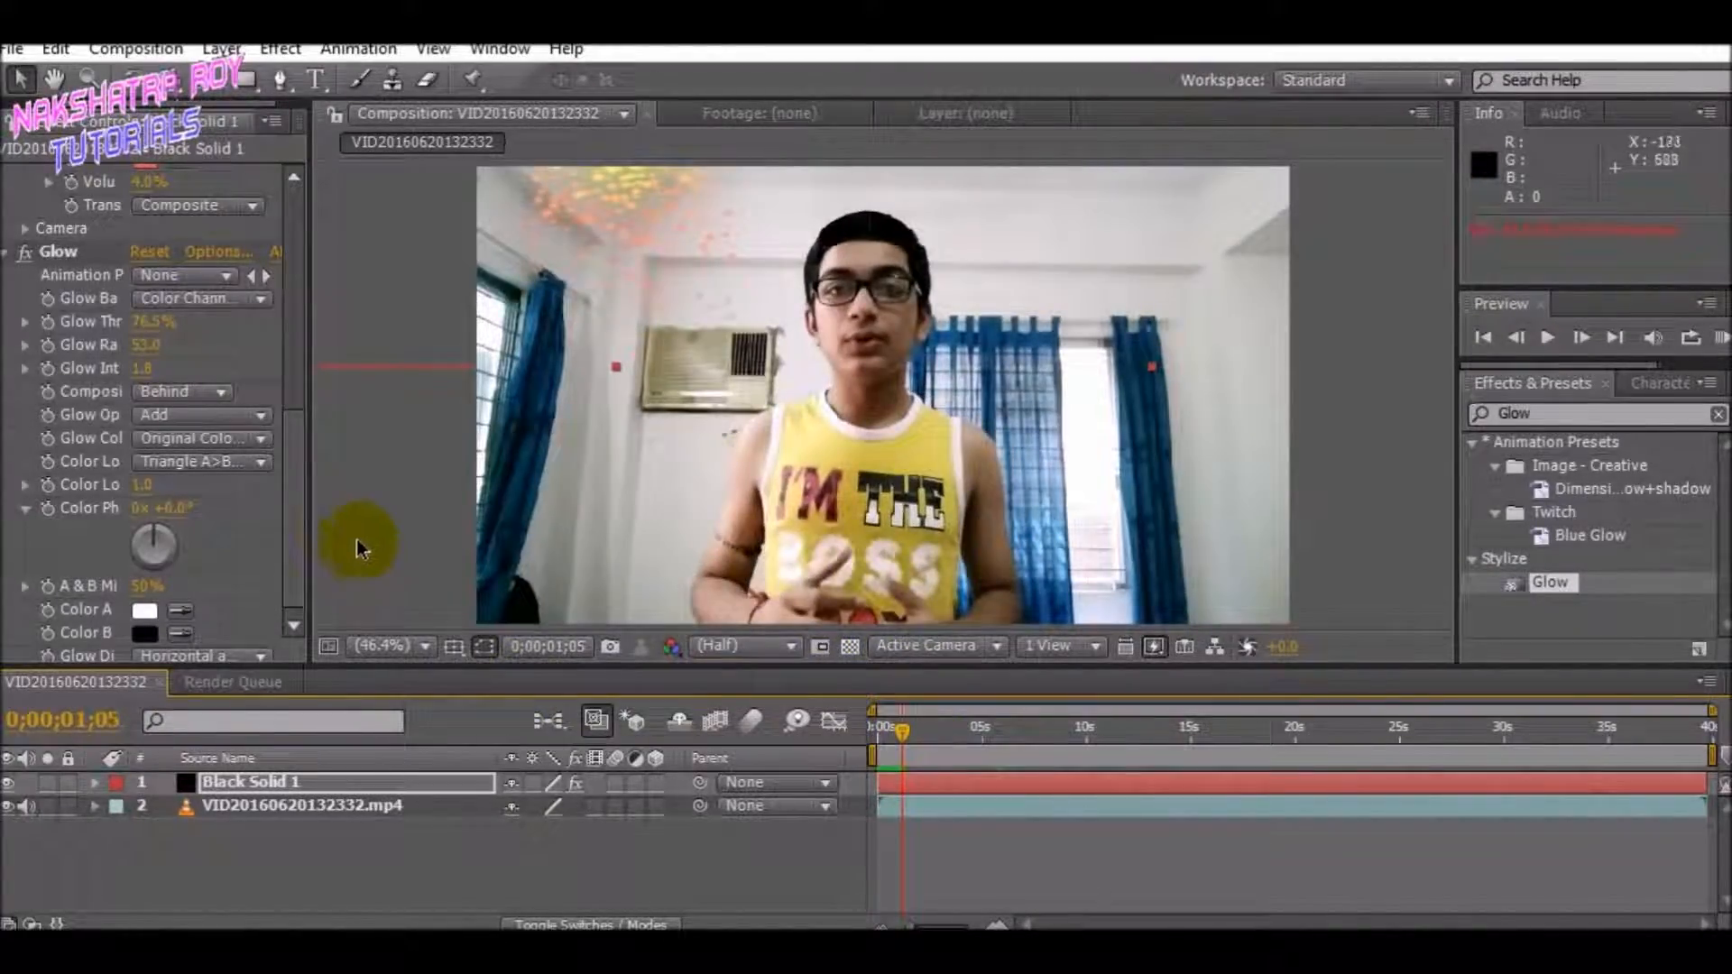
Reduce the Birth Rate of CC Particle World to 2.4 and look over its Producer settings.
{"action": "left_click_drag", "start_coordinate": [300, 449], "coordinate": [290, 285]}
{"action": "left_click_drag", "start_coordinate": [309, 466], "coordinate": [484, 471]}
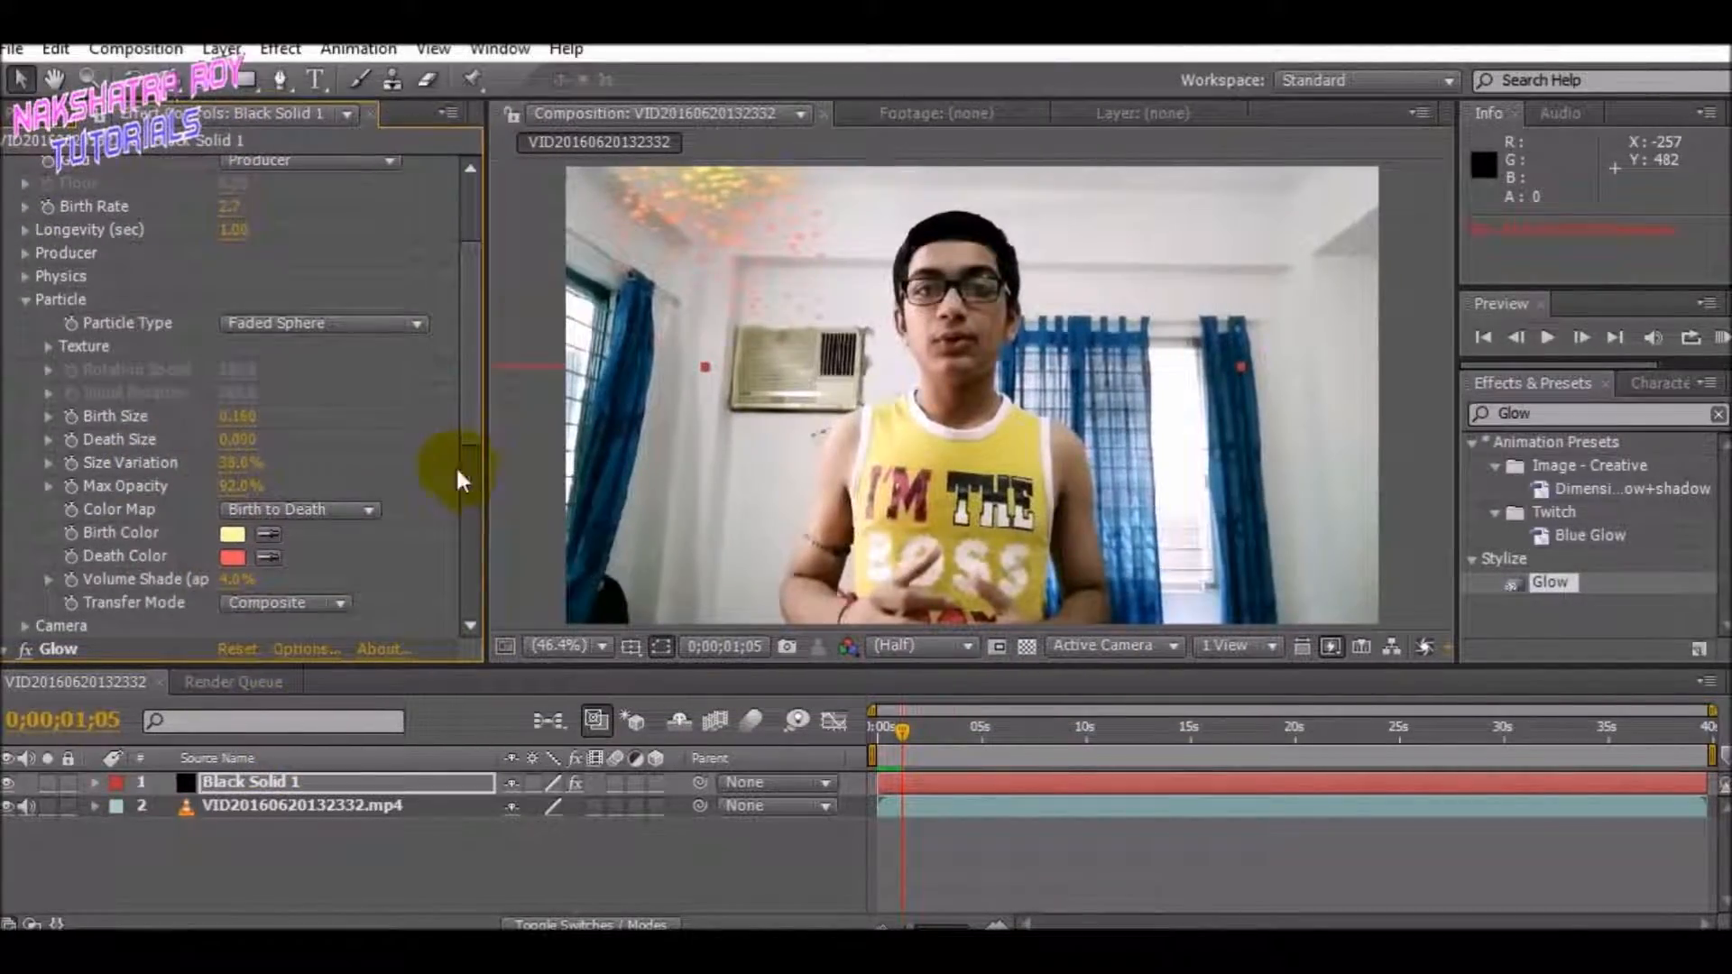
{"action": "left_click", "coordinate": [25, 253]}
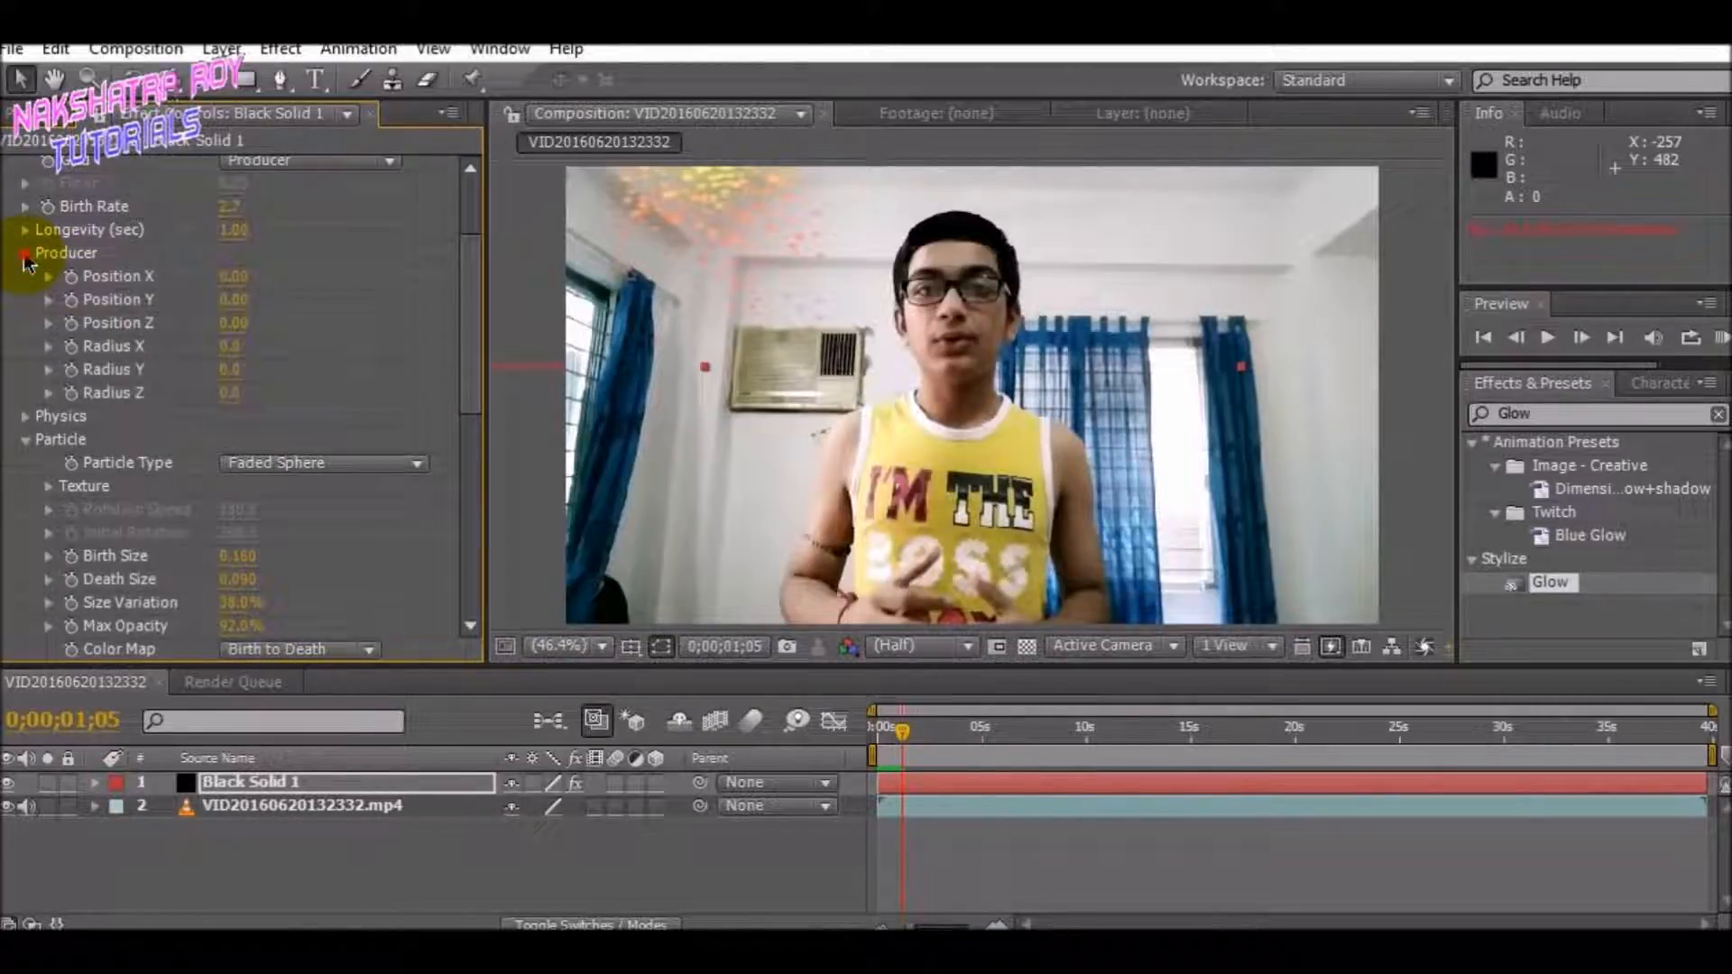
{"action": "left_click", "coordinate": [25, 256]}
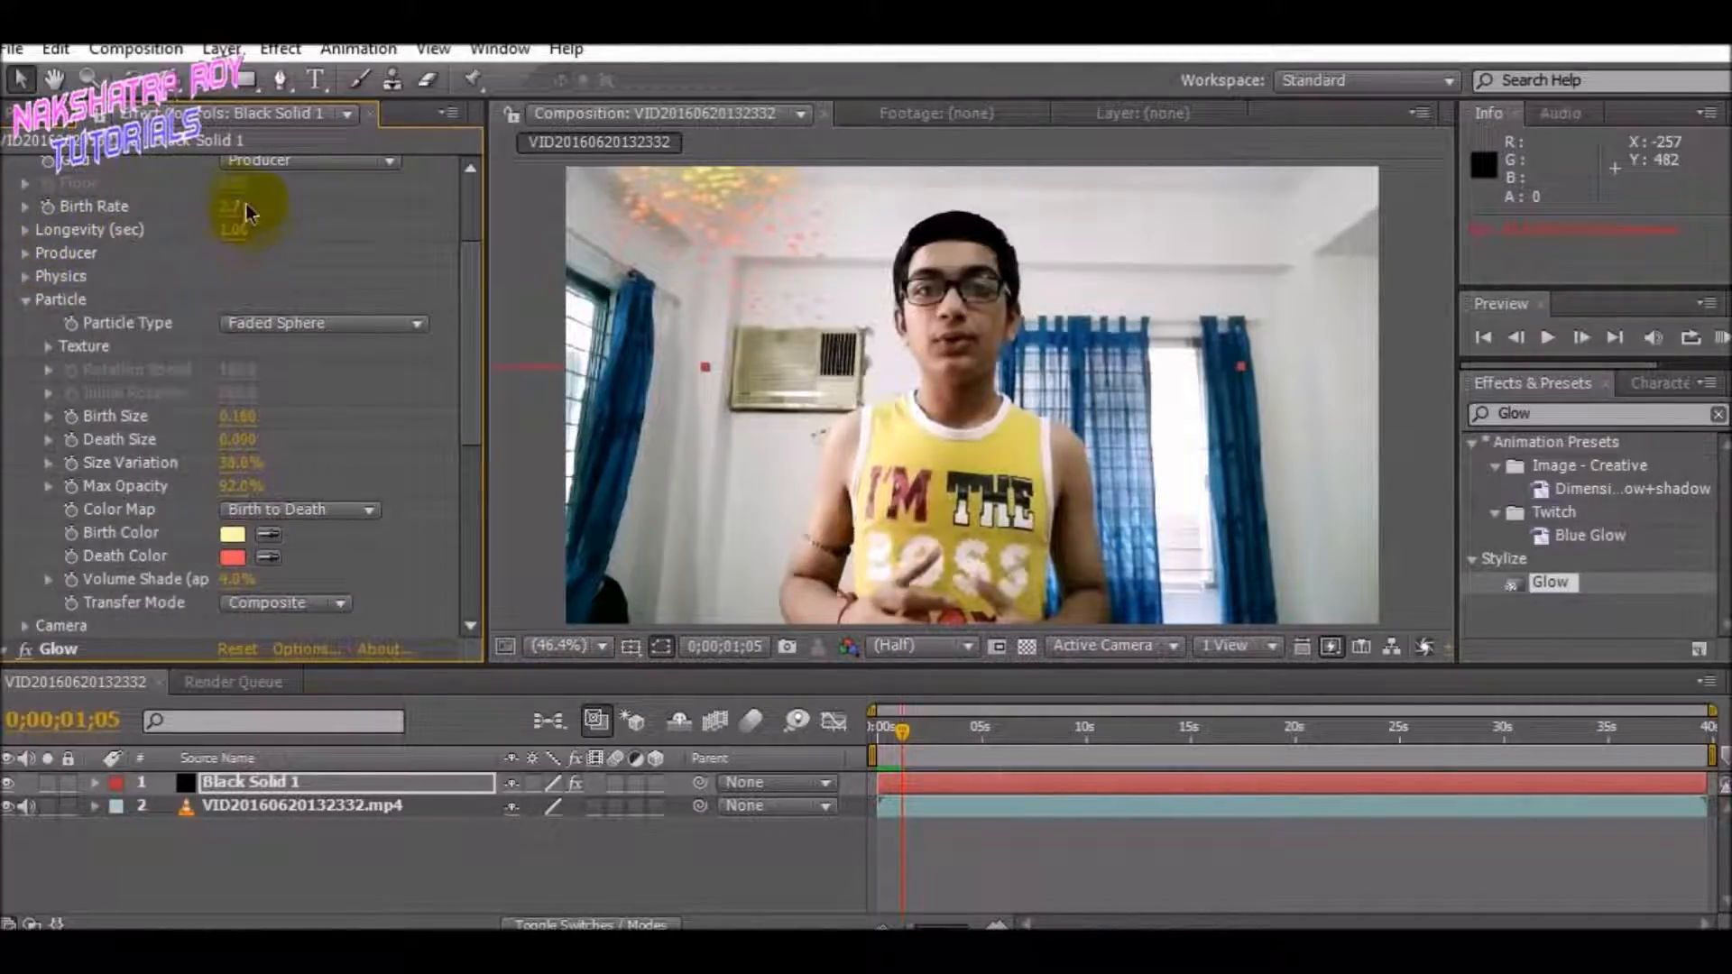
{"action": "mouse_move", "coordinate": [232, 203]}
{"action": "left_mouse_down"}
{"action": "mouse_move", "coordinate": [330, 204]}
{"action": "mouse_move", "coordinate": [187, 210]}
{"action": "mouse_move", "coordinate": [228, 210]}
{"action": "left_mouse_up"}
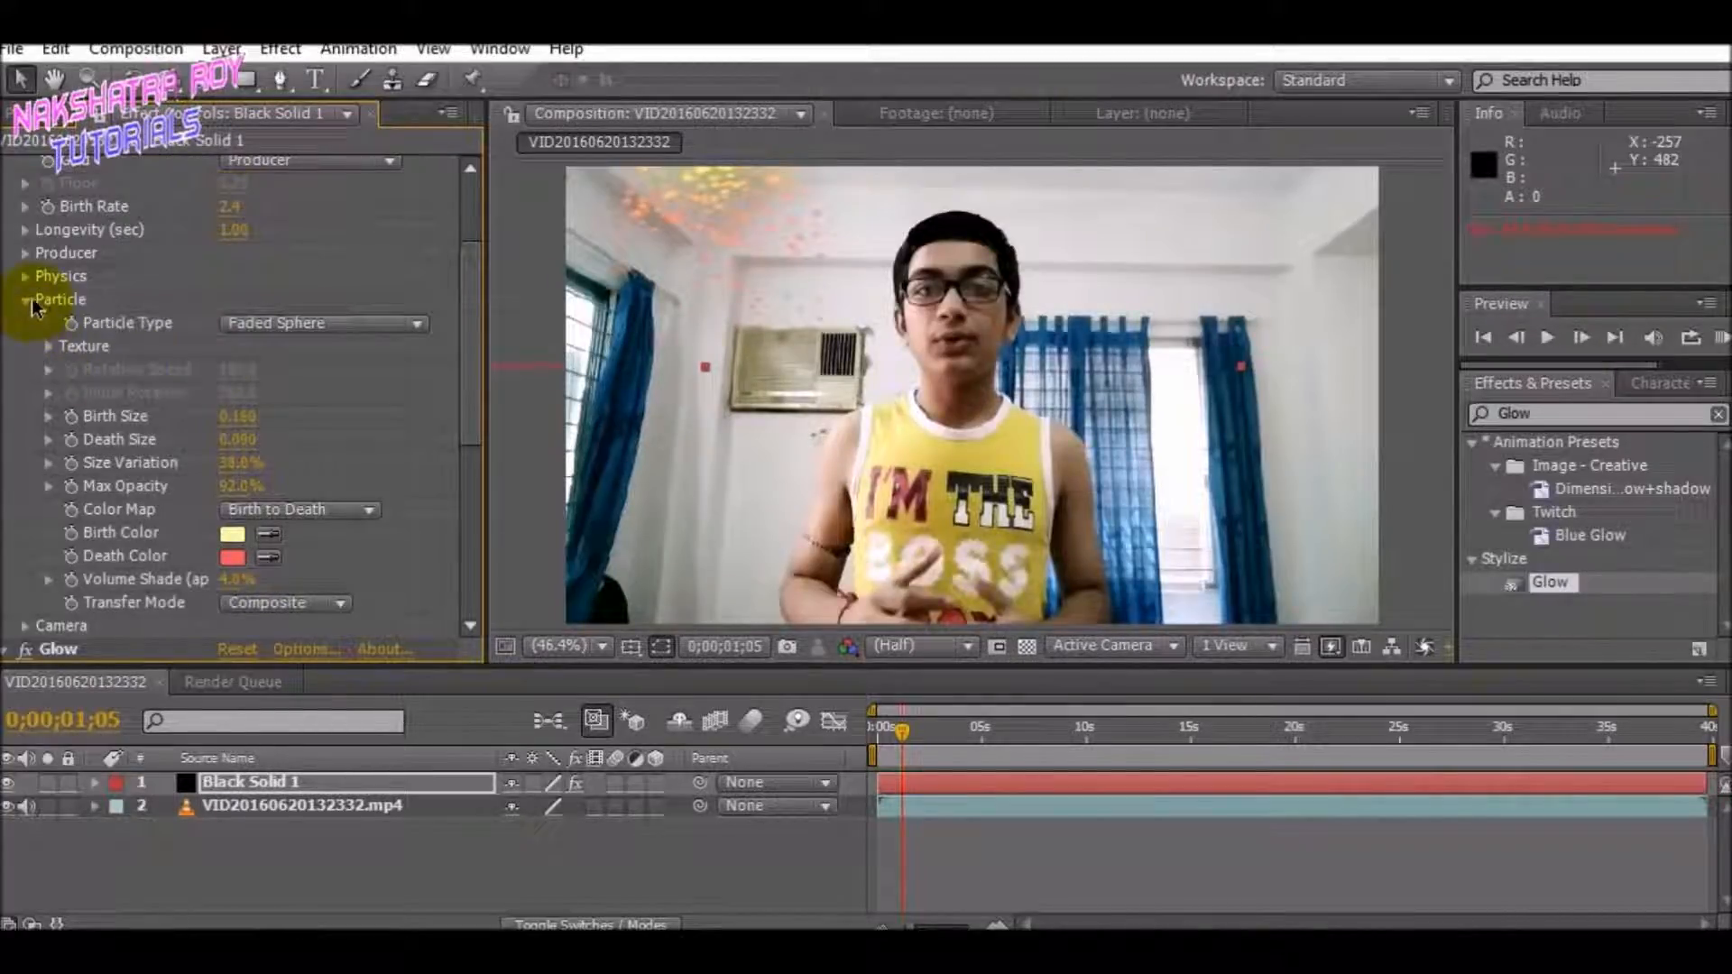
{"action": "left_click_drag", "start_coordinate": [467, 381], "coordinate": [472, 425]}
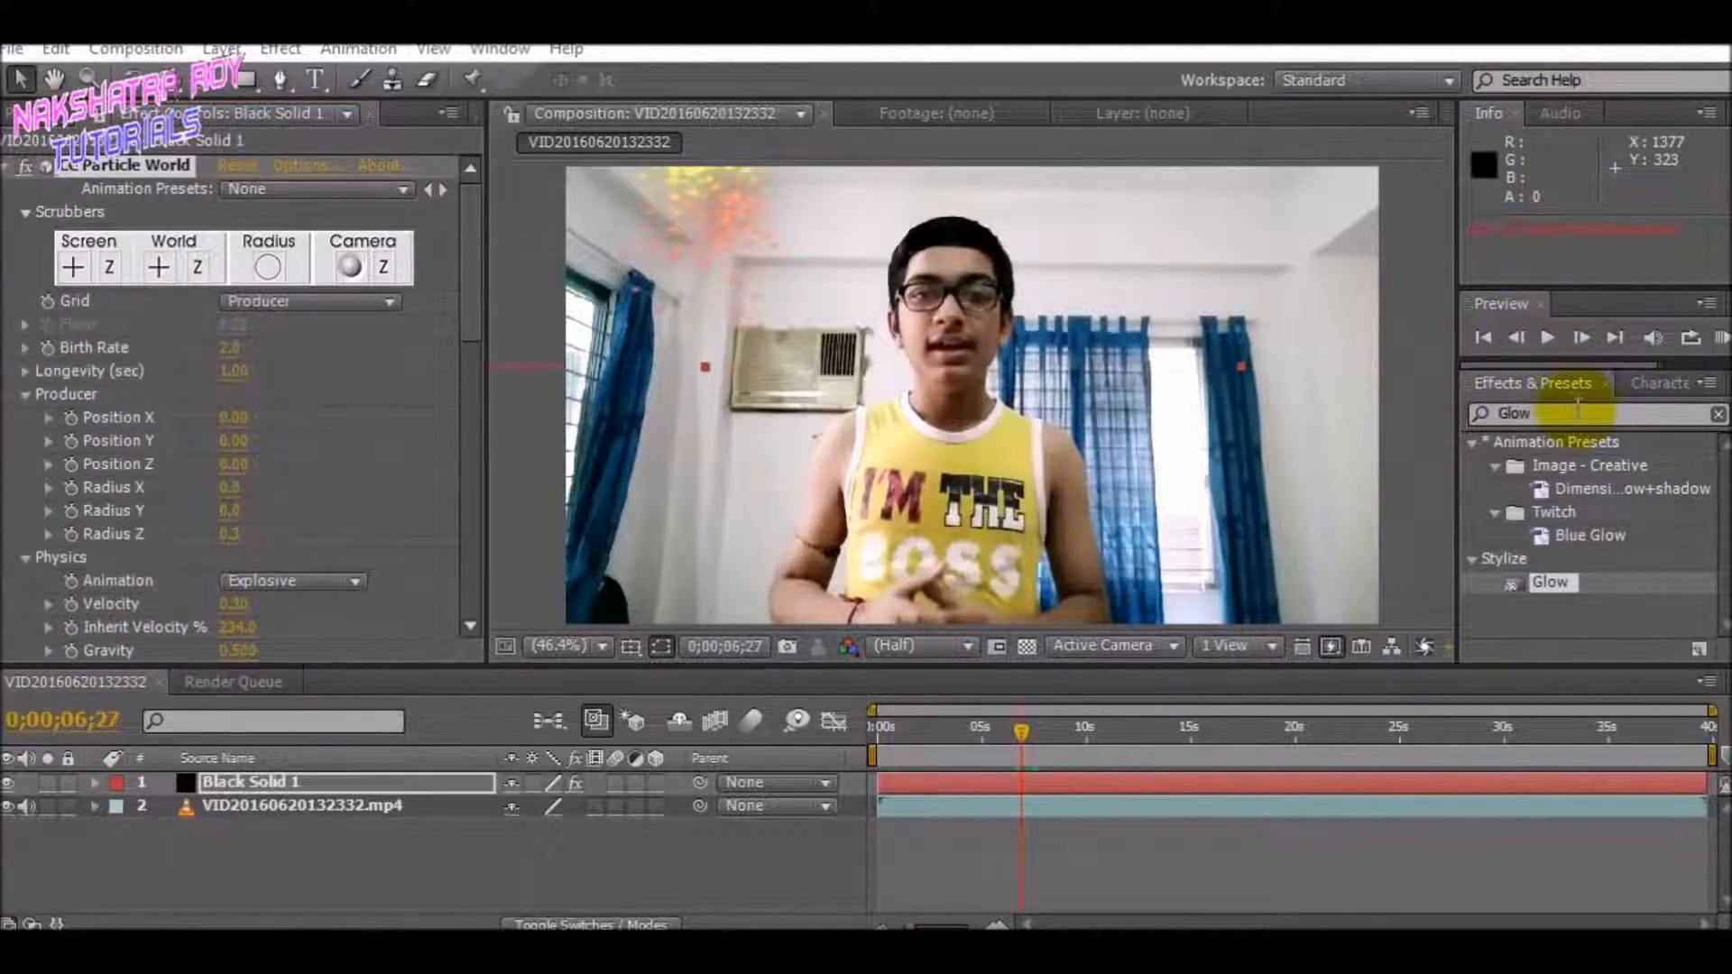
Apply the Fast Blur effect to Black Solid 1 with a Blurriness of 2.0.
{"action": "left_click", "coordinate": [1595, 408]}
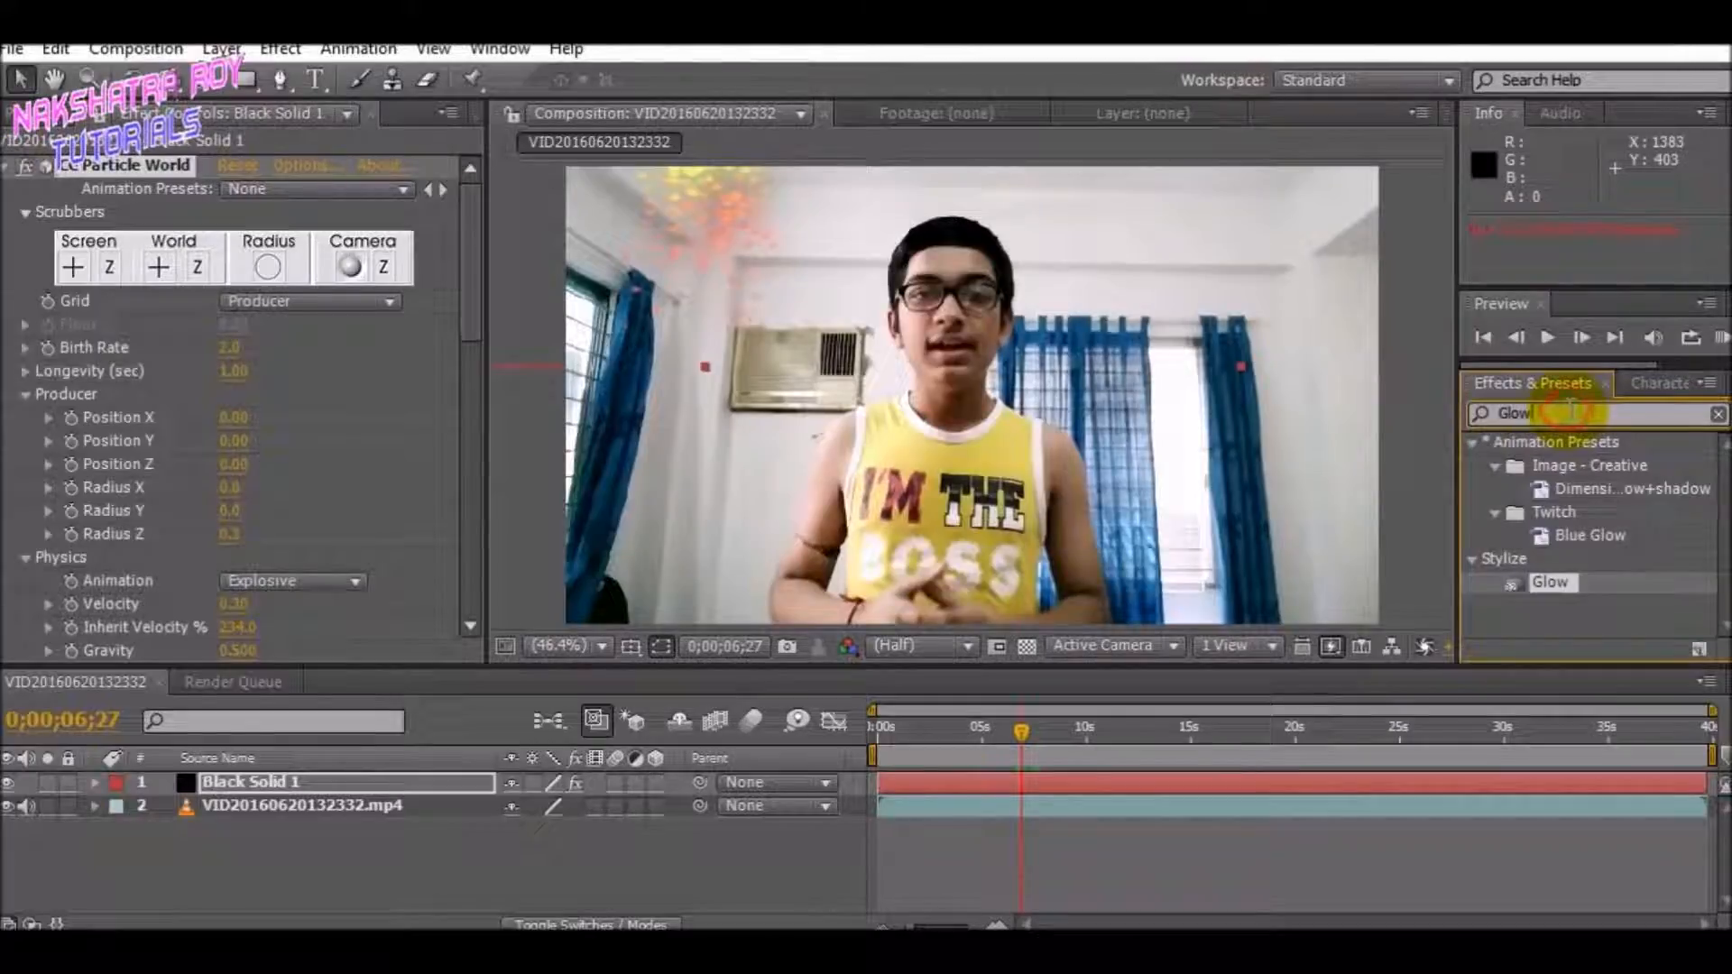
{"action": "type", "text": "Fasdt"}
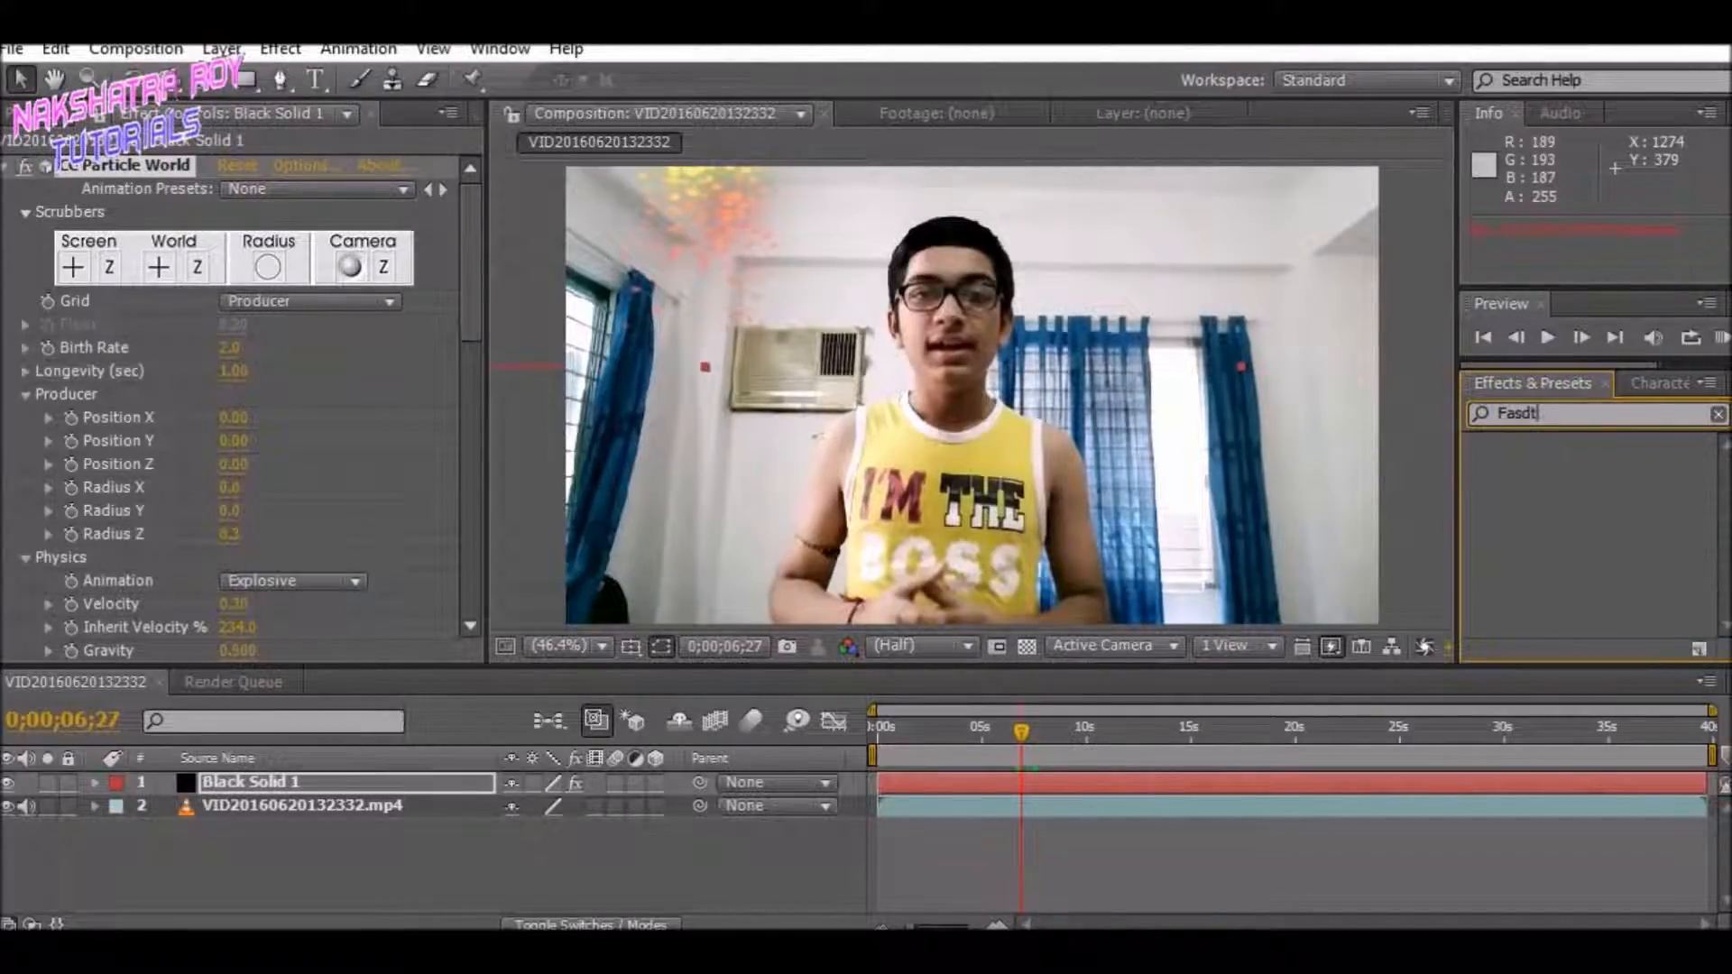
{"action": "key", "text": "BackSpace"}
{"action": "key", "text": "BackSpace"}
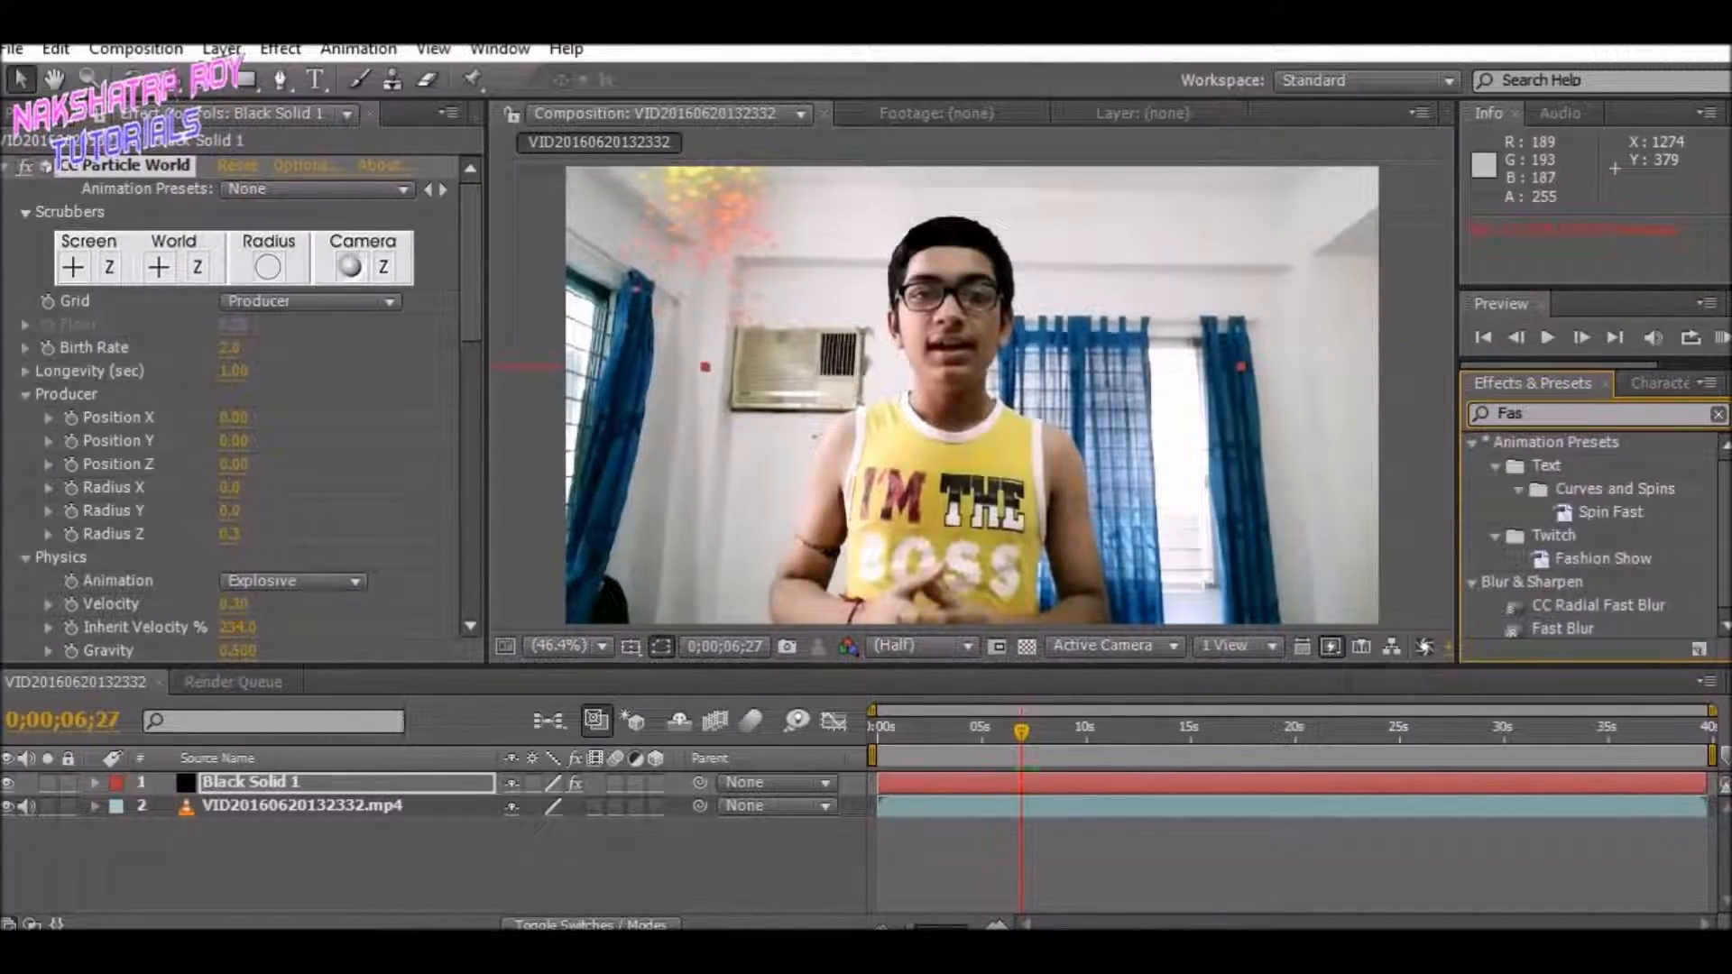
{"action": "type", "text": "t"}
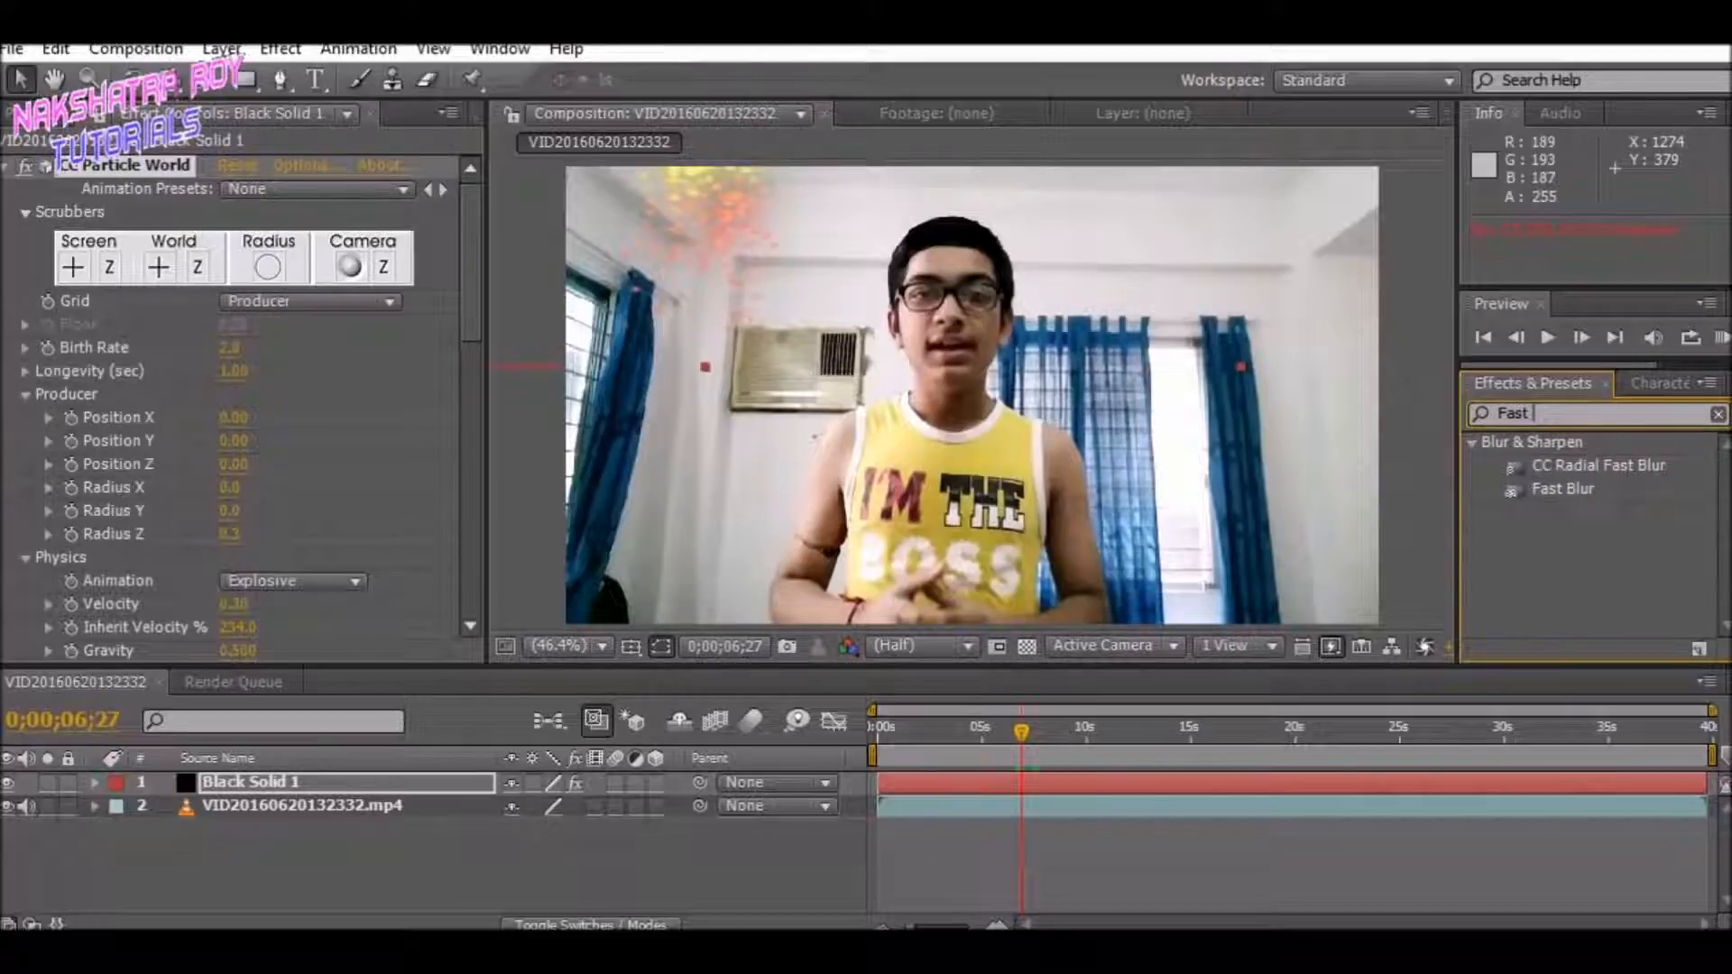
{"action": "type", "text": " Blur"}
{"action": "left_click_drag", "start_coordinate": [1584, 487], "coordinate": [275, 777]}
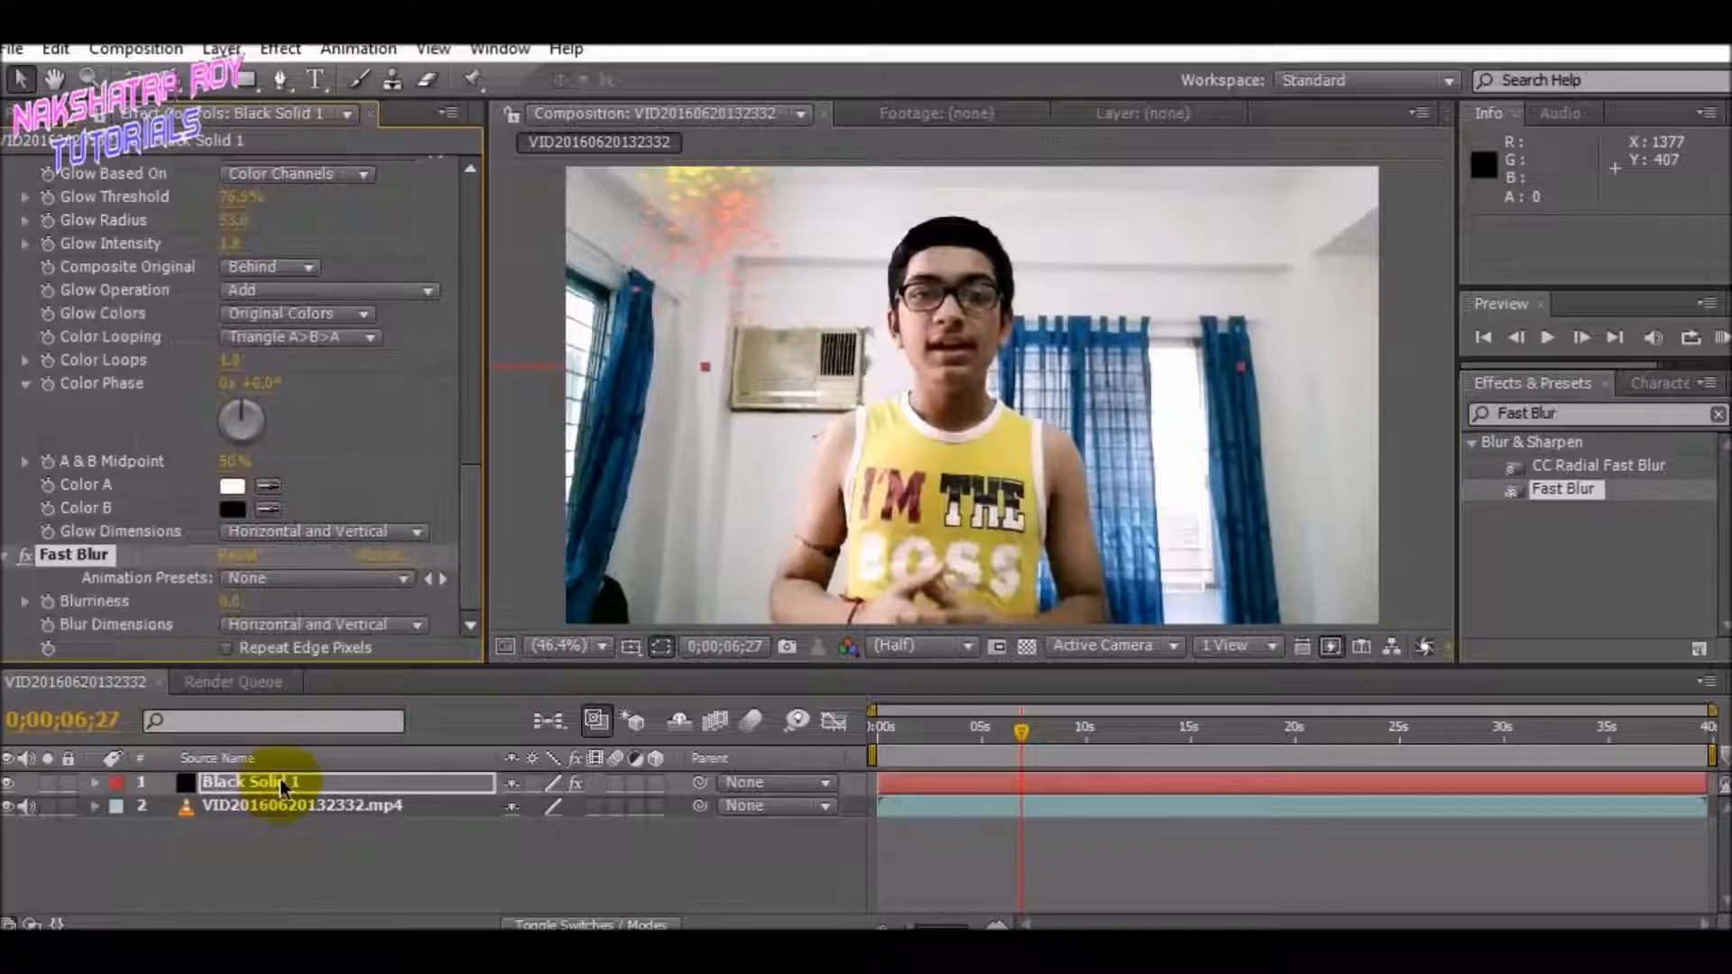
{"action": "left_click_drag", "start_coordinate": [232, 602], "coordinate": [735, 580]}
{"action": "left_click_drag", "start_coordinate": [194, 610], "coordinate": [187, 610]}
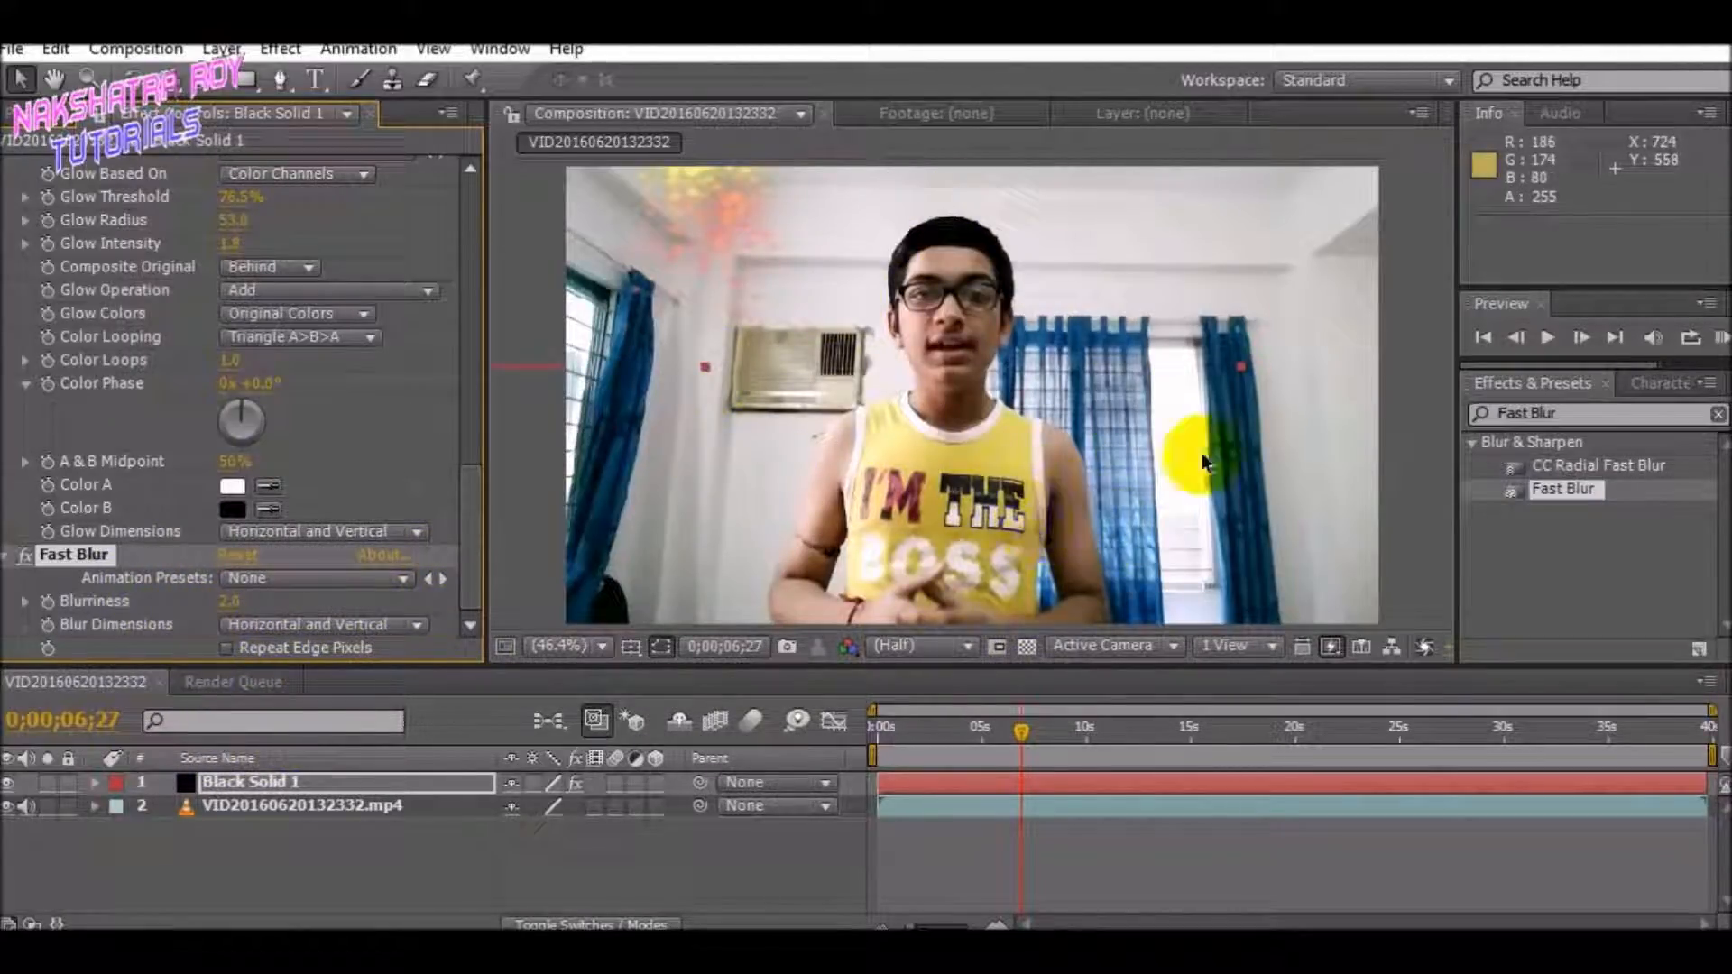
Apply Brightness & Contrast to the VID20160620132332.mp4 layer with Brightness -100 and Contrast -27.
{"action": "left_click", "coordinate": [1597, 413]}
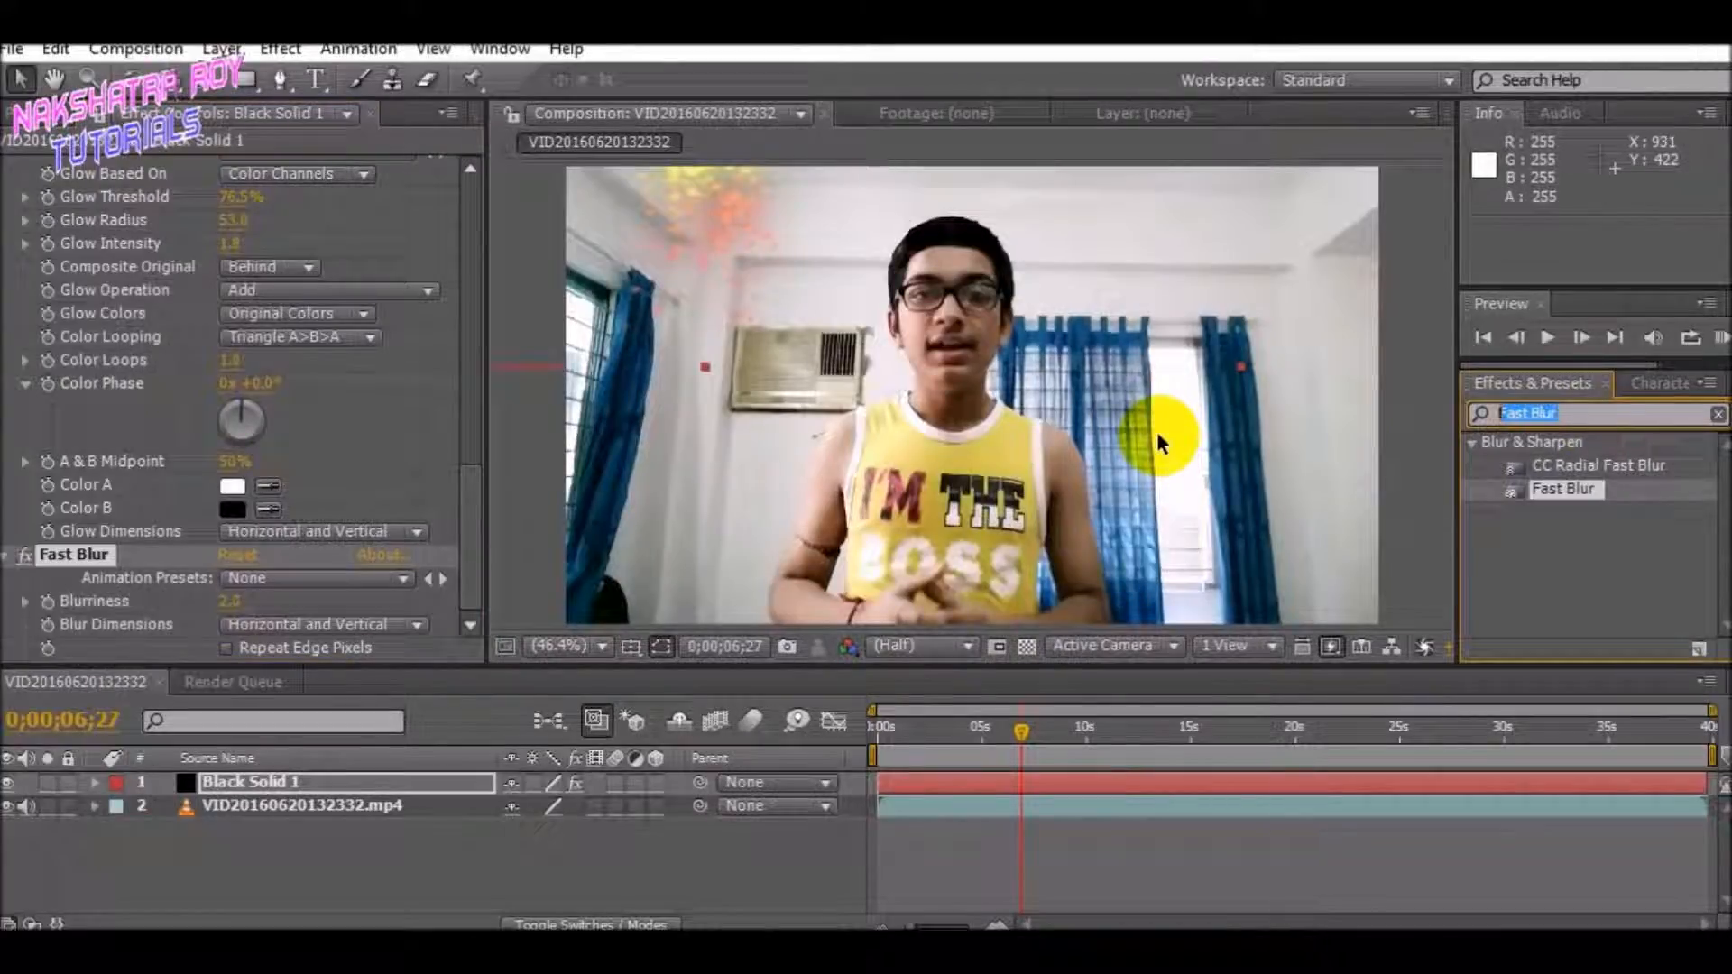
{"action": "type", "text": "Bri"}
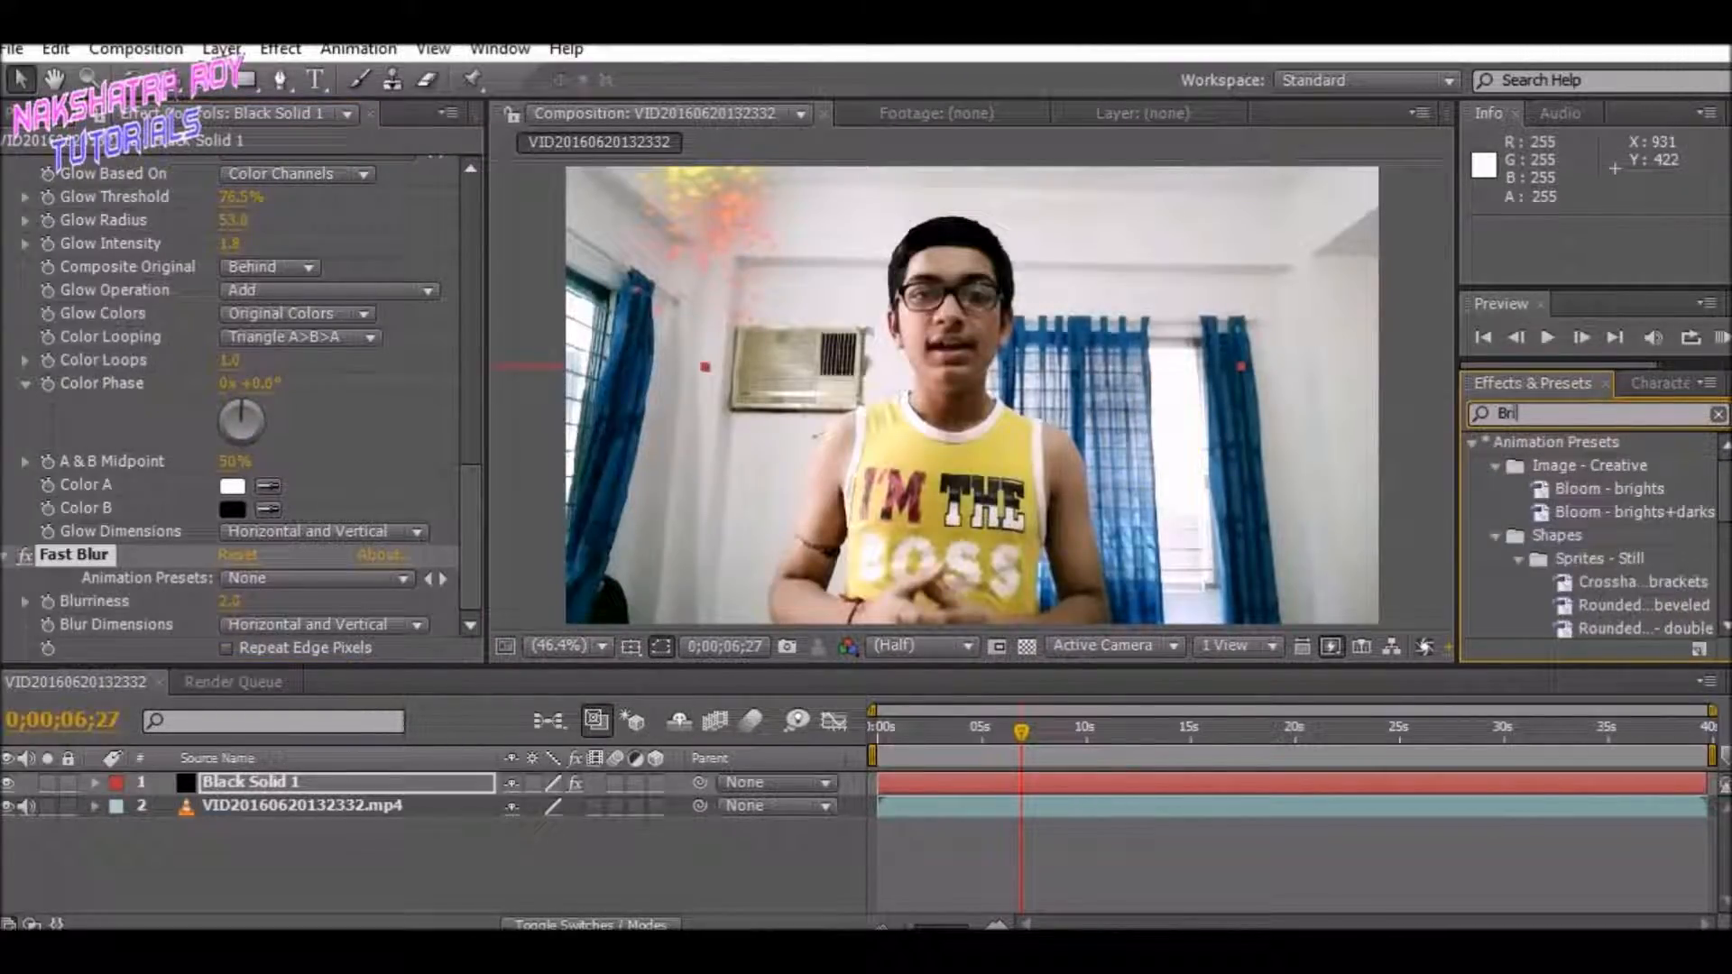
{"action": "type", "text": "ghtness"}
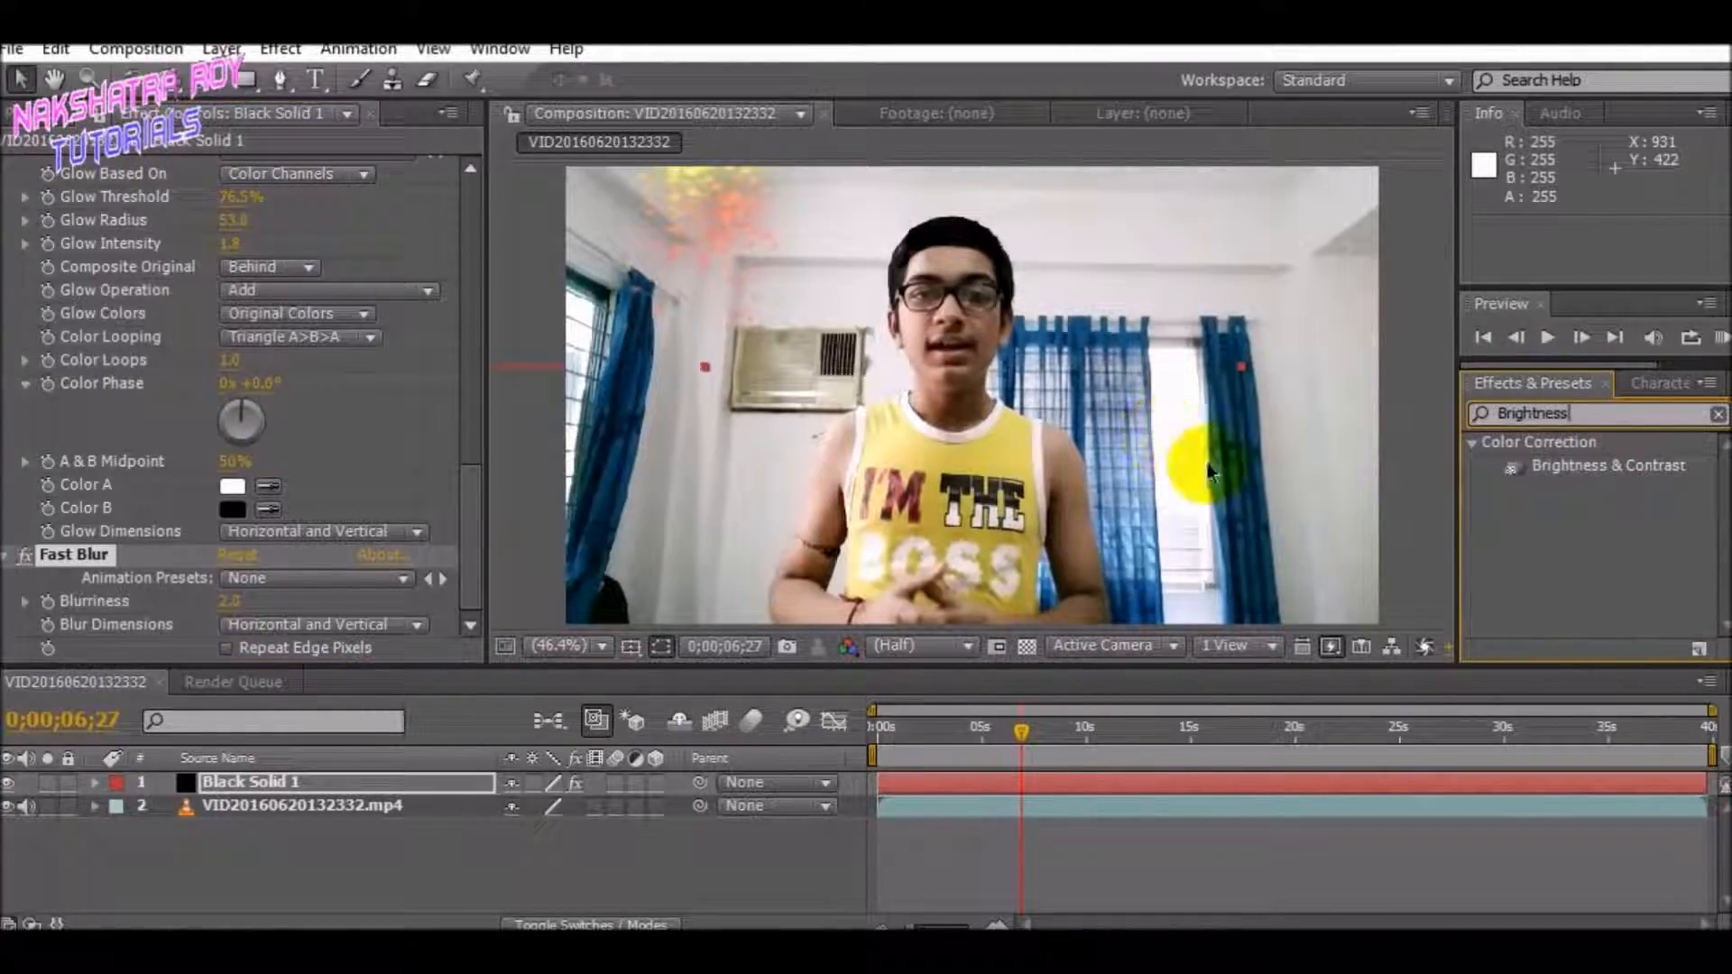
{"action": "left_click_drag", "start_coordinate": [1538, 479], "coordinate": [343, 805]}
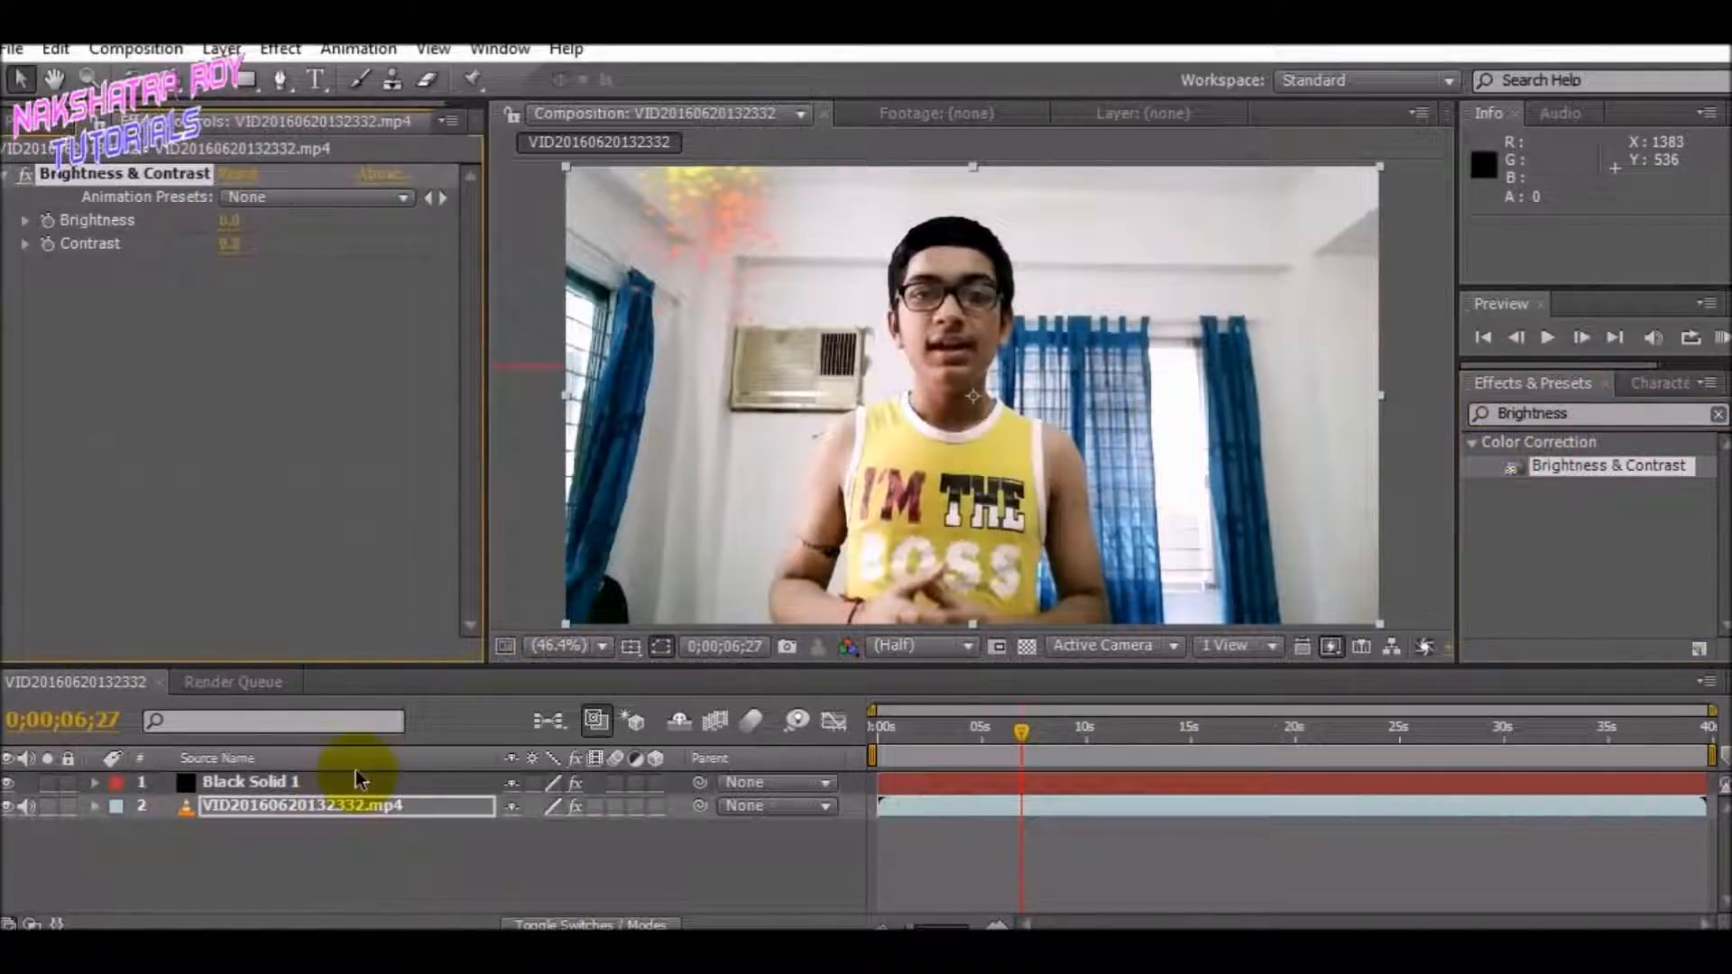
{"action": "left_click_drag", "start_coordinate": [232, 220], "coordinate": [1, 220]}
{"action": "left_click_drag", "start_coordinate": [230, 245], "coordinate": [176, 252]}
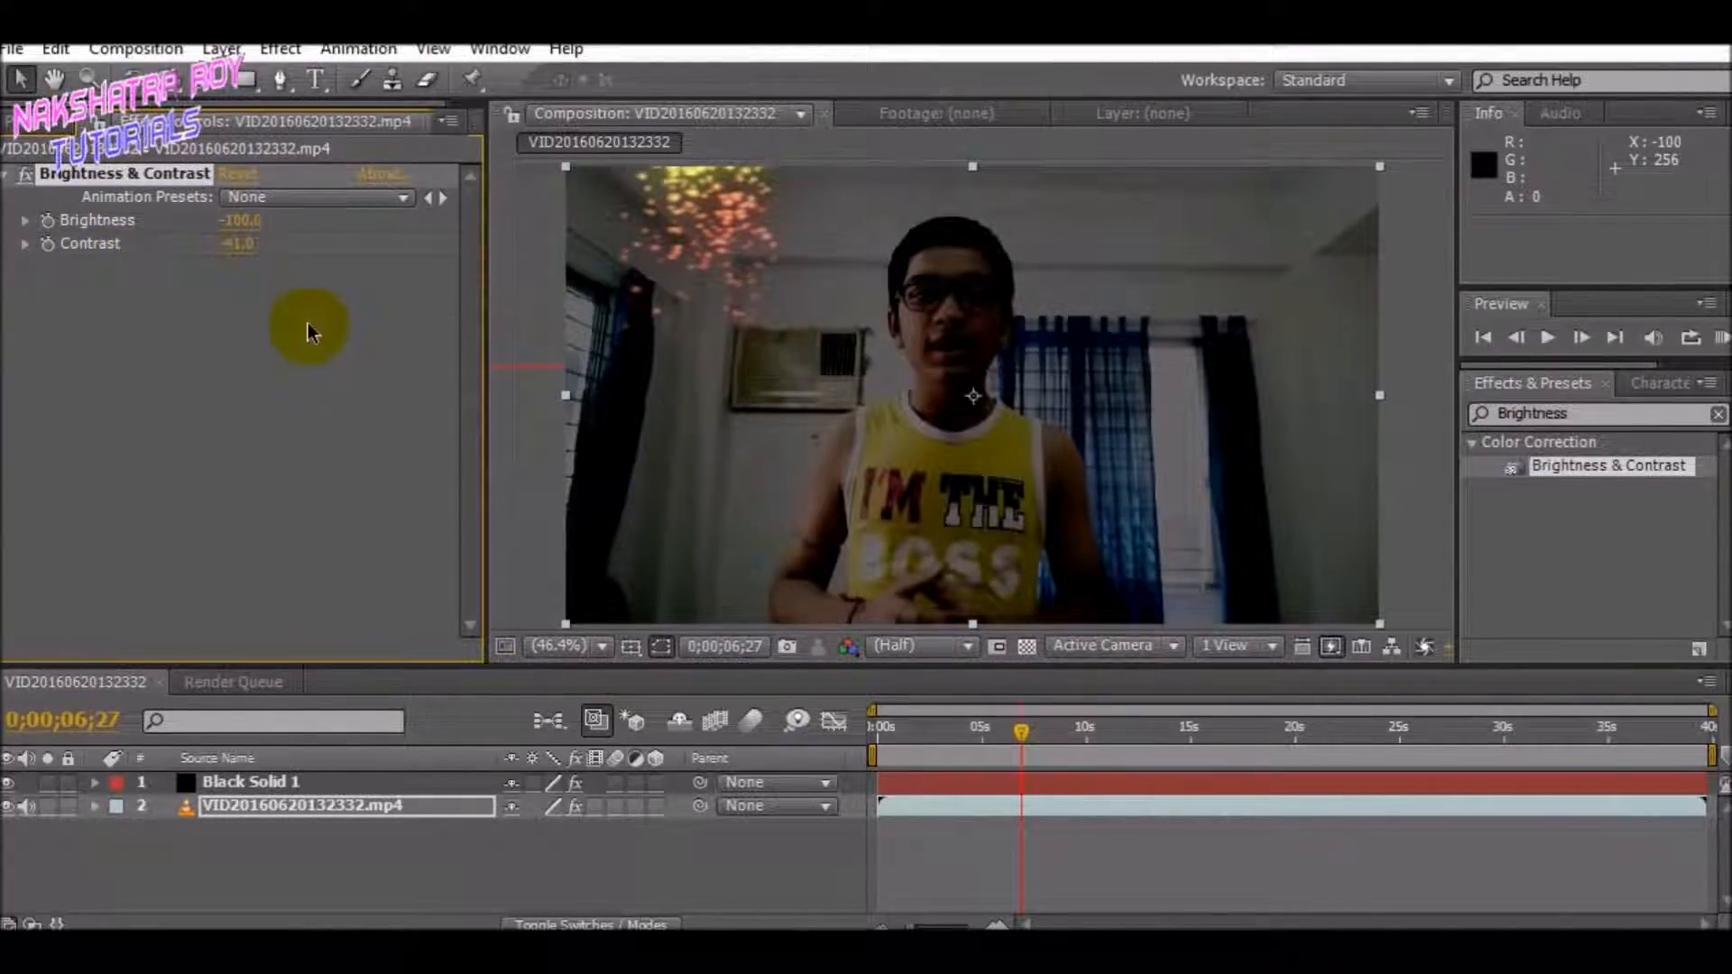
{"action": "mouse_move", "coordinate": [226, 252]}
{"action": "left_mouse_down"}
{"action": "mouse_move", "coordinate": [271, 233]}
{"action": "mouse_move", "coordinate": [242, 226]}
{"action": "mouse_move", "coordinate": [279, 232]}
{"action": "mouse_move", "coordinate": [191, 240]}
{"action": "mouse_move", "coordinate": [258, 243]}
{"action": "left_mouse_up"}
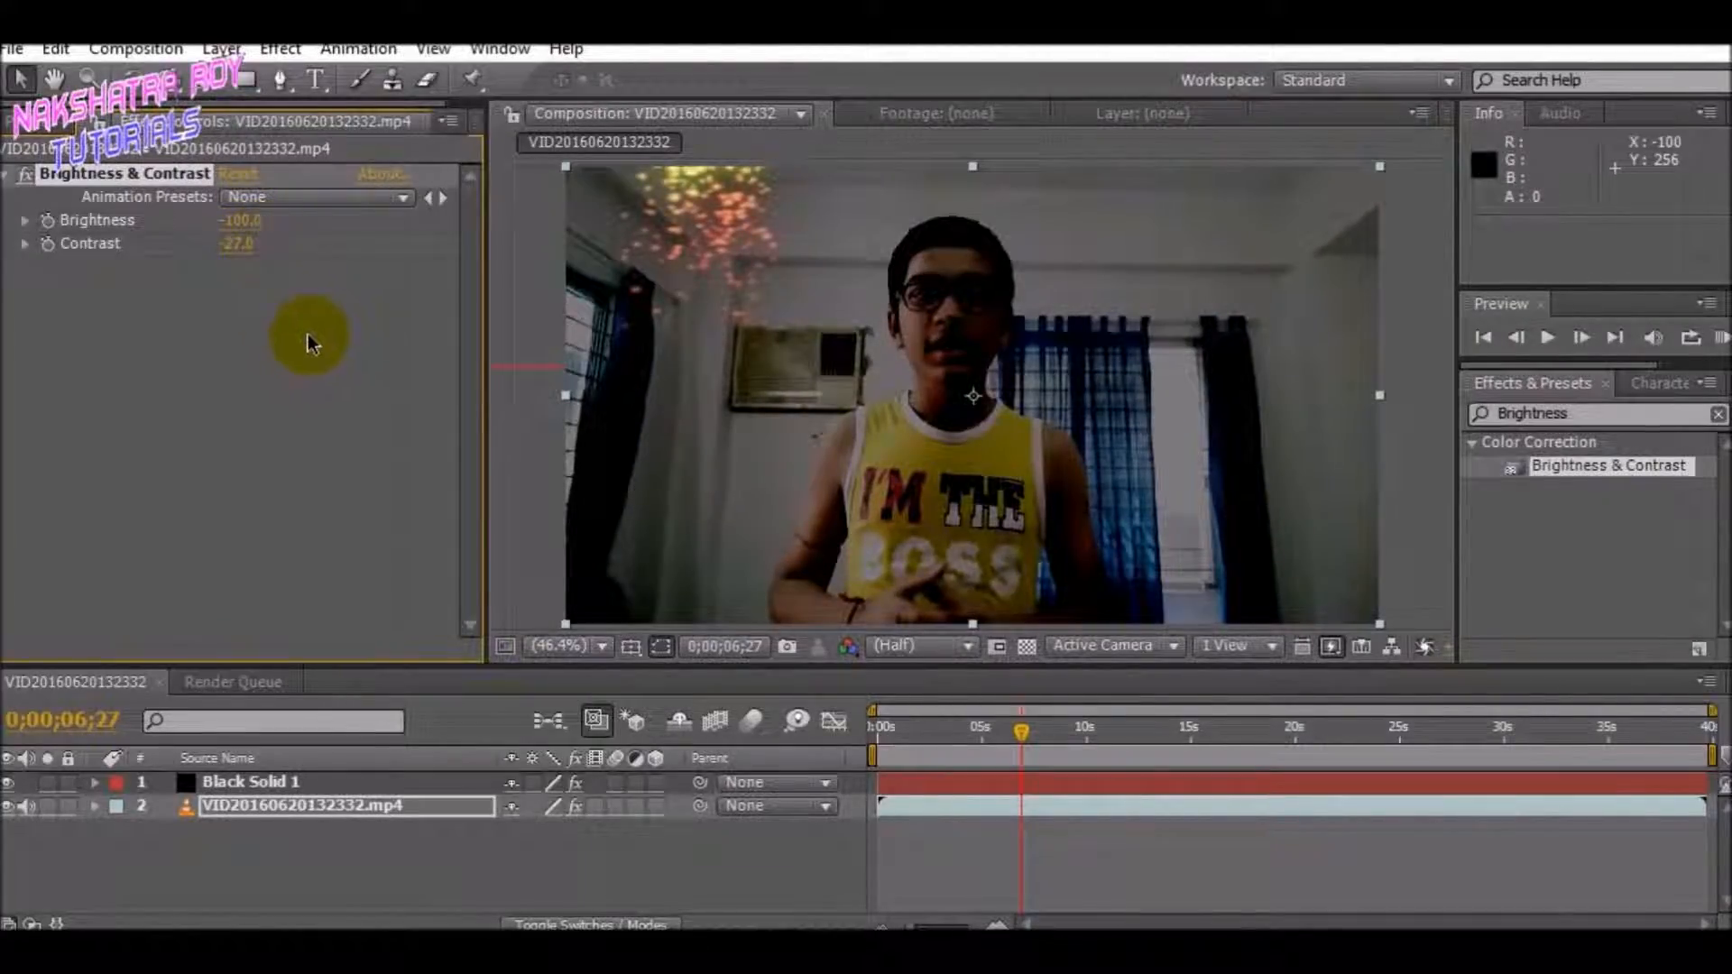
Return to the composition view and set Black Solid 1's Glow to a Threshold of 78.8%, a Radius of 102 and an Intensity of 2.1.
{"action": "double_click", "coordinate": [240, 783]}
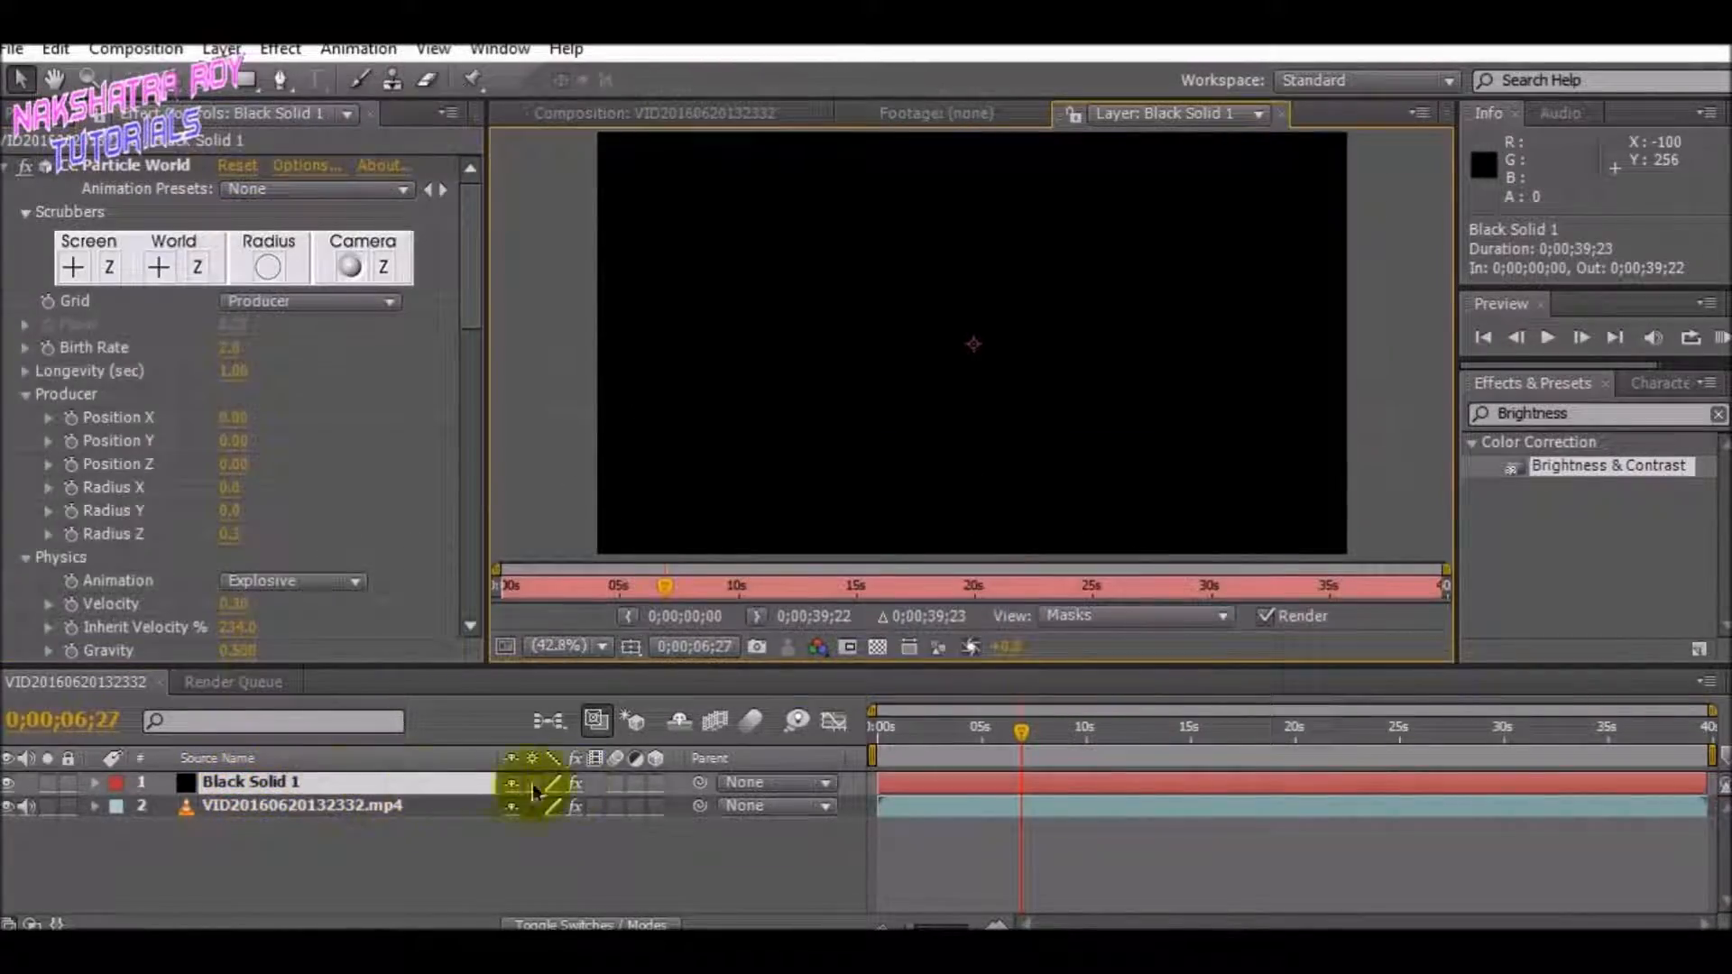
{"action": "left_click", "coordinate": [264, 866]}
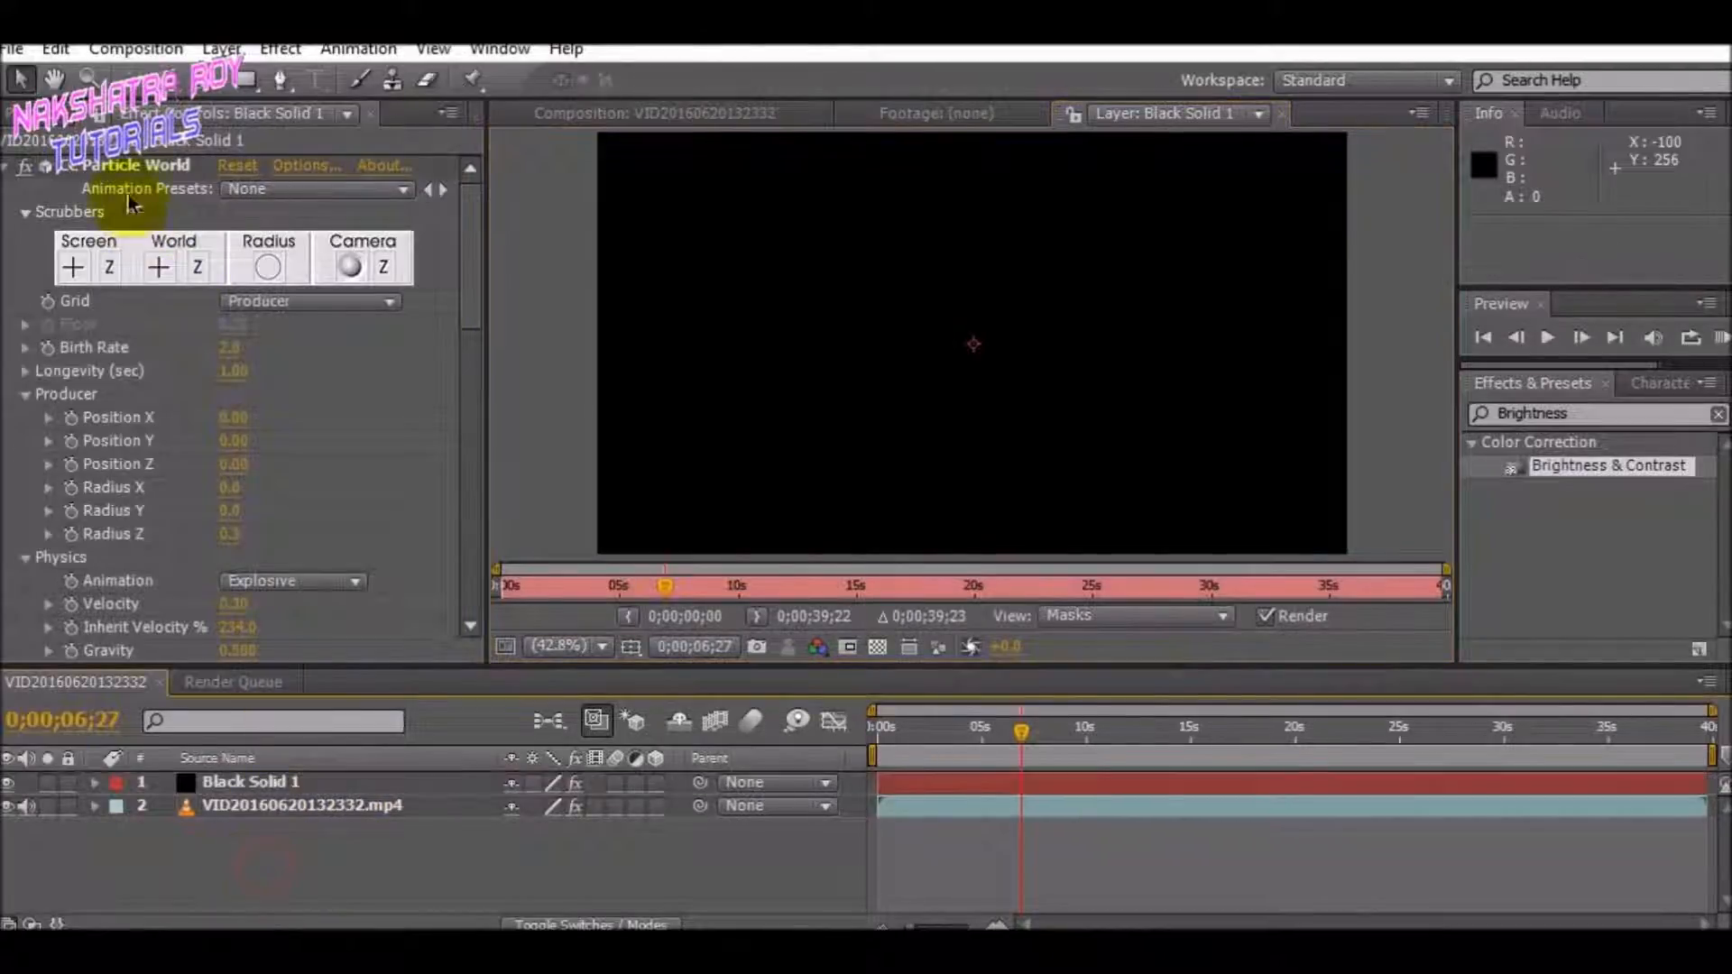
{"action": "left_click", "coordinate": [41, 113]}
{"action": "double_click", "coordinate": [86, 382]}
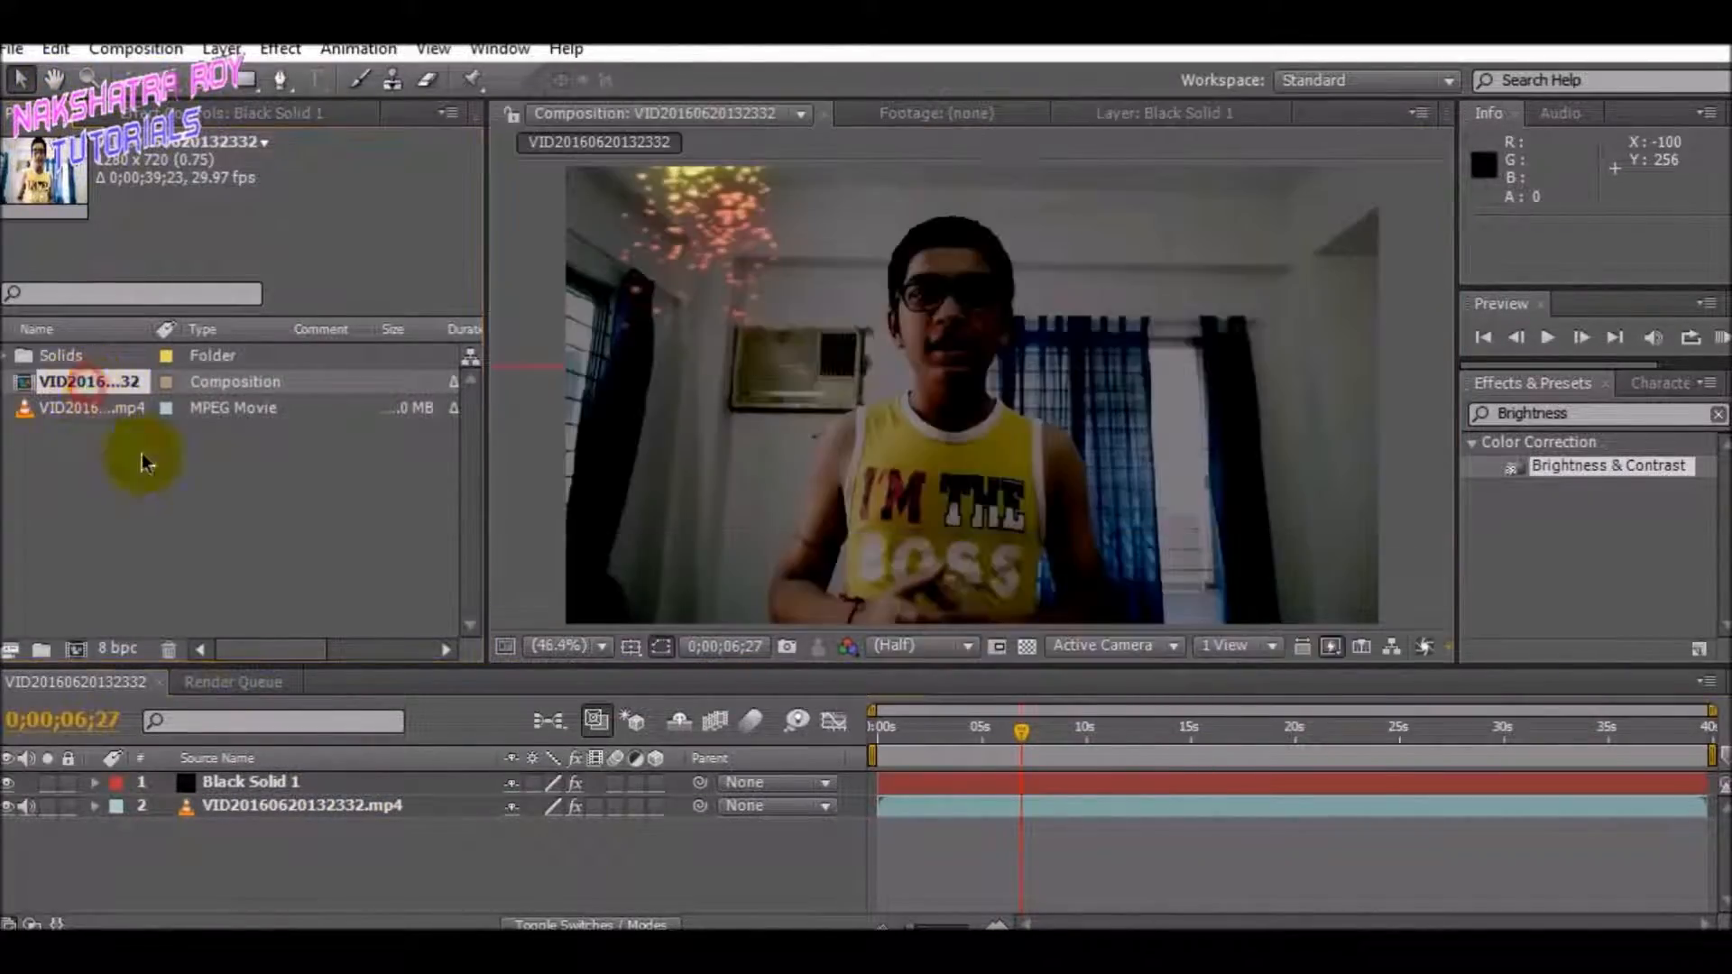
{"action": "left_click", "coordinate": [275, 788]}
{"action": "left_click", "coordinate": [270, 113]}
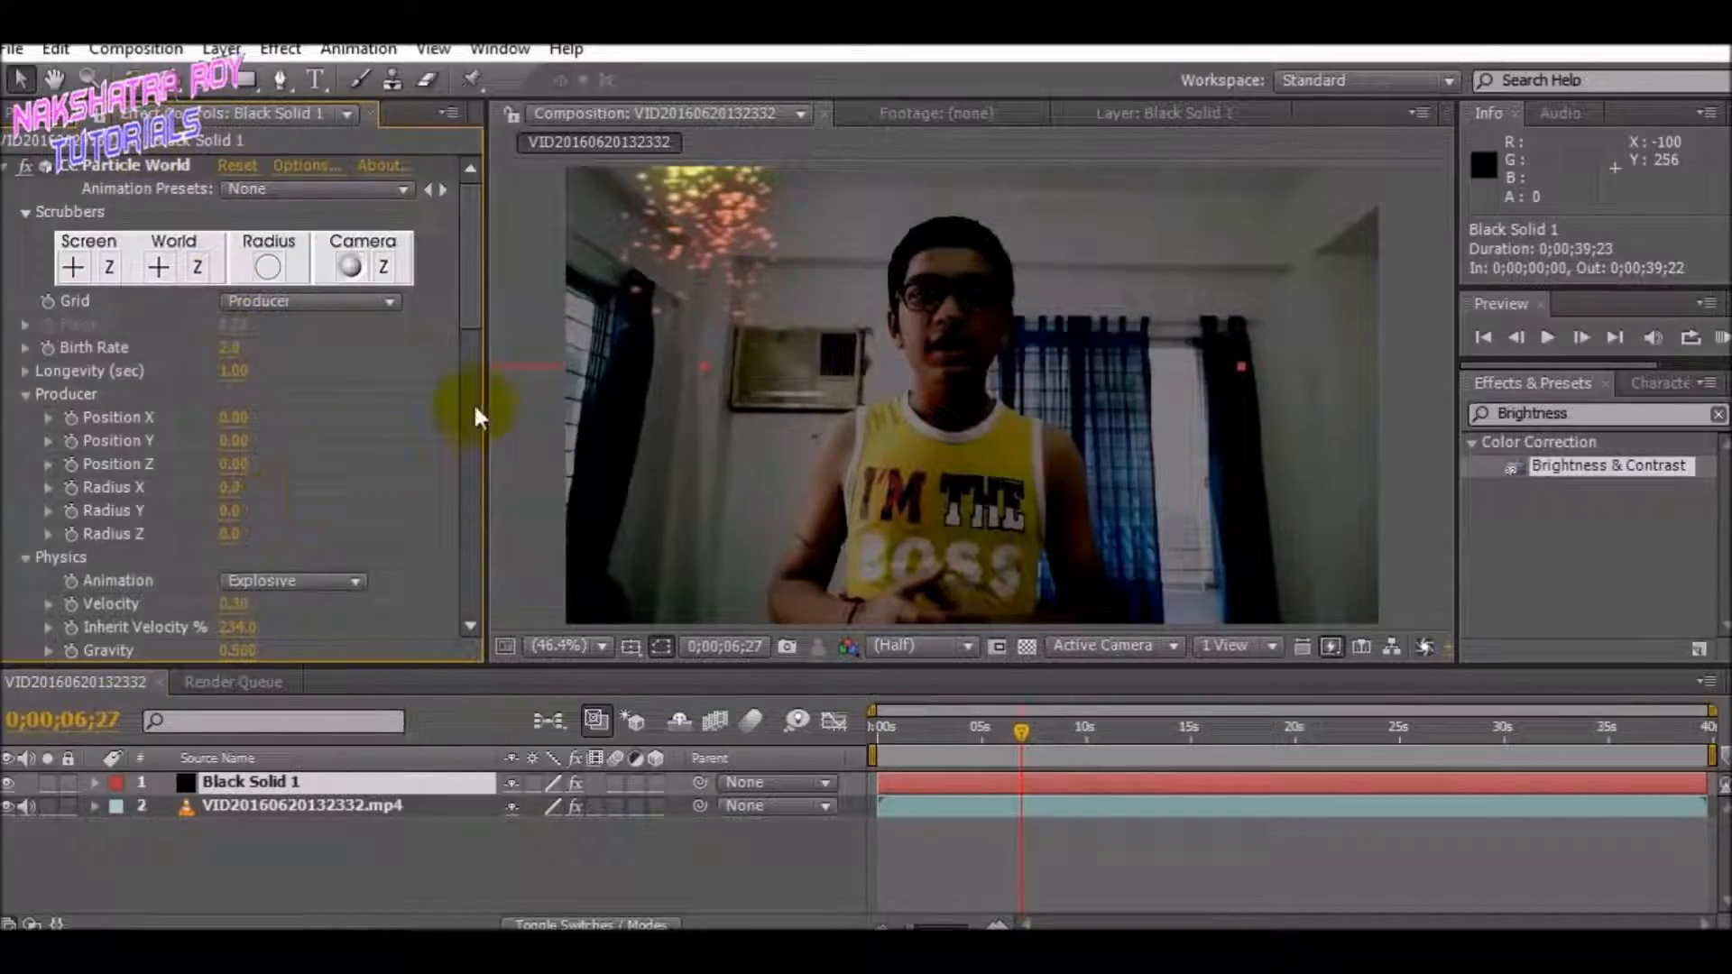
{"action": "left_click_drag", "start_coordinate": [470, 321], "coordinate": [467, 537]}
{"action": "left_click_drag", "start_coordinate": [235, 372], "coordinate": [269, 415]}
Apply Brightness & Contrast to Black Solid 1 with a Brightness of 15 and preview the particles from 0;00;05;15.
{"action": "left_click_drag", "start_coordinate": [1584, 469], "coordinate": [295, 781]}
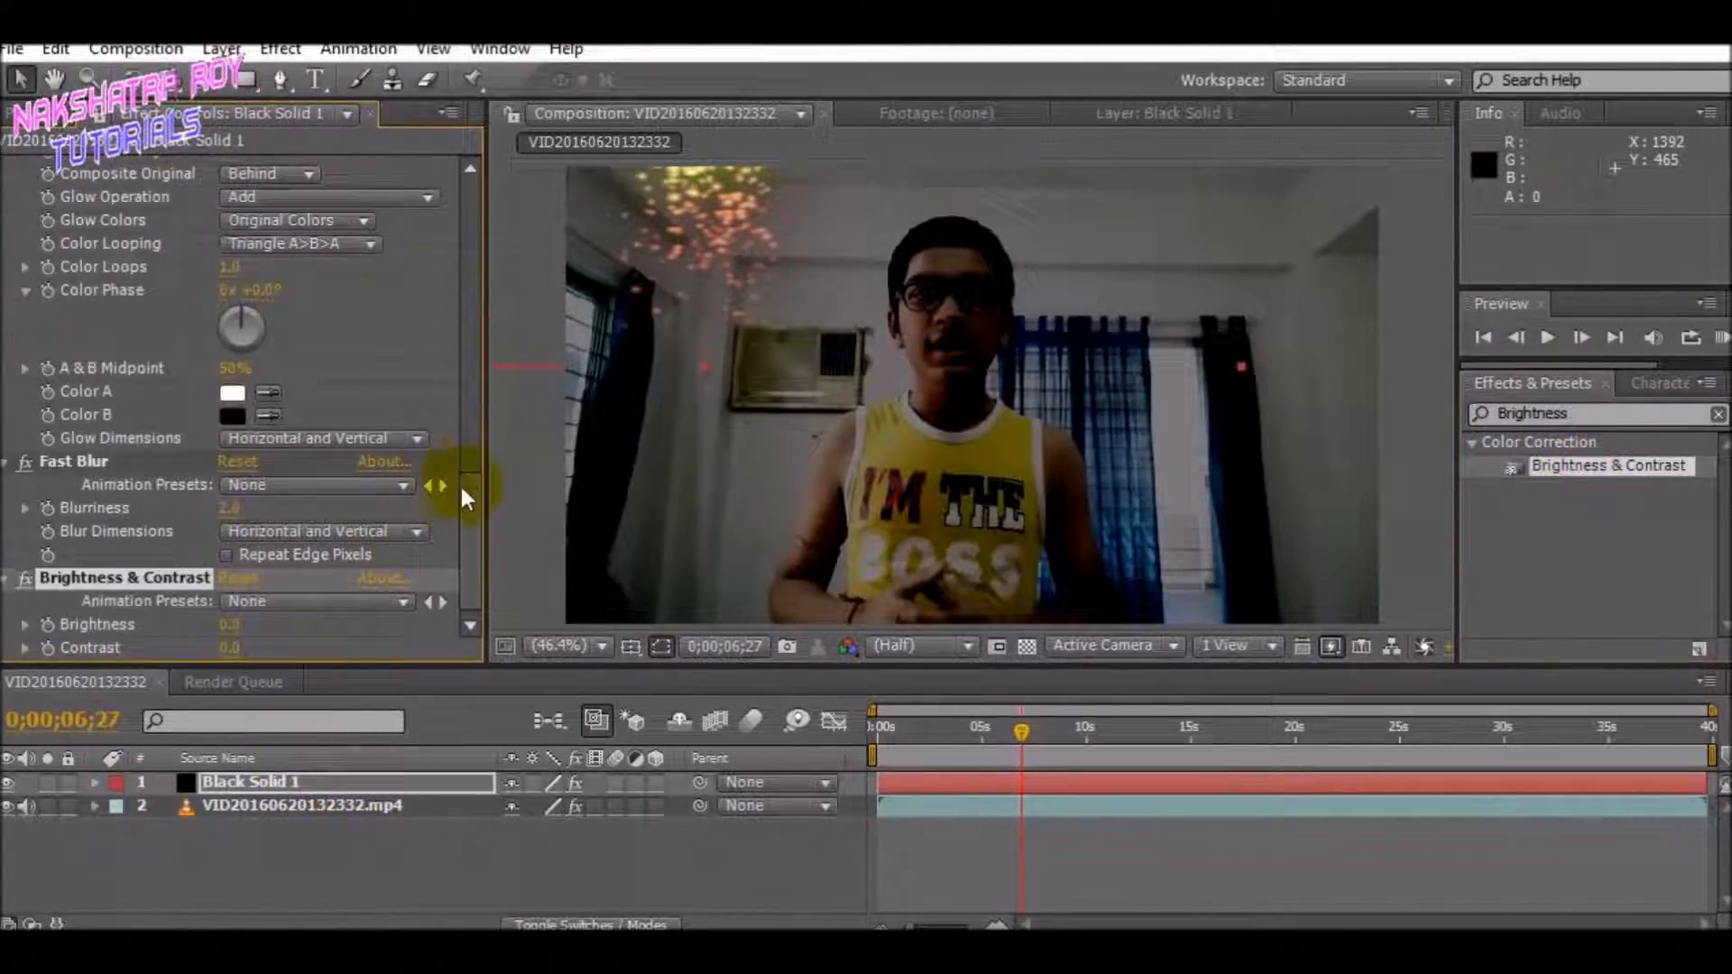
{"action": "mouse_move", "coordinate": [248, 625]}
{"action": "left_mouse_down"}
{"action": "mouse_move", "coordinate": [356, 621]}
{"action": "mouse_move", "coordinate": [262, 622]}
{"action": "left_mouse_up"}
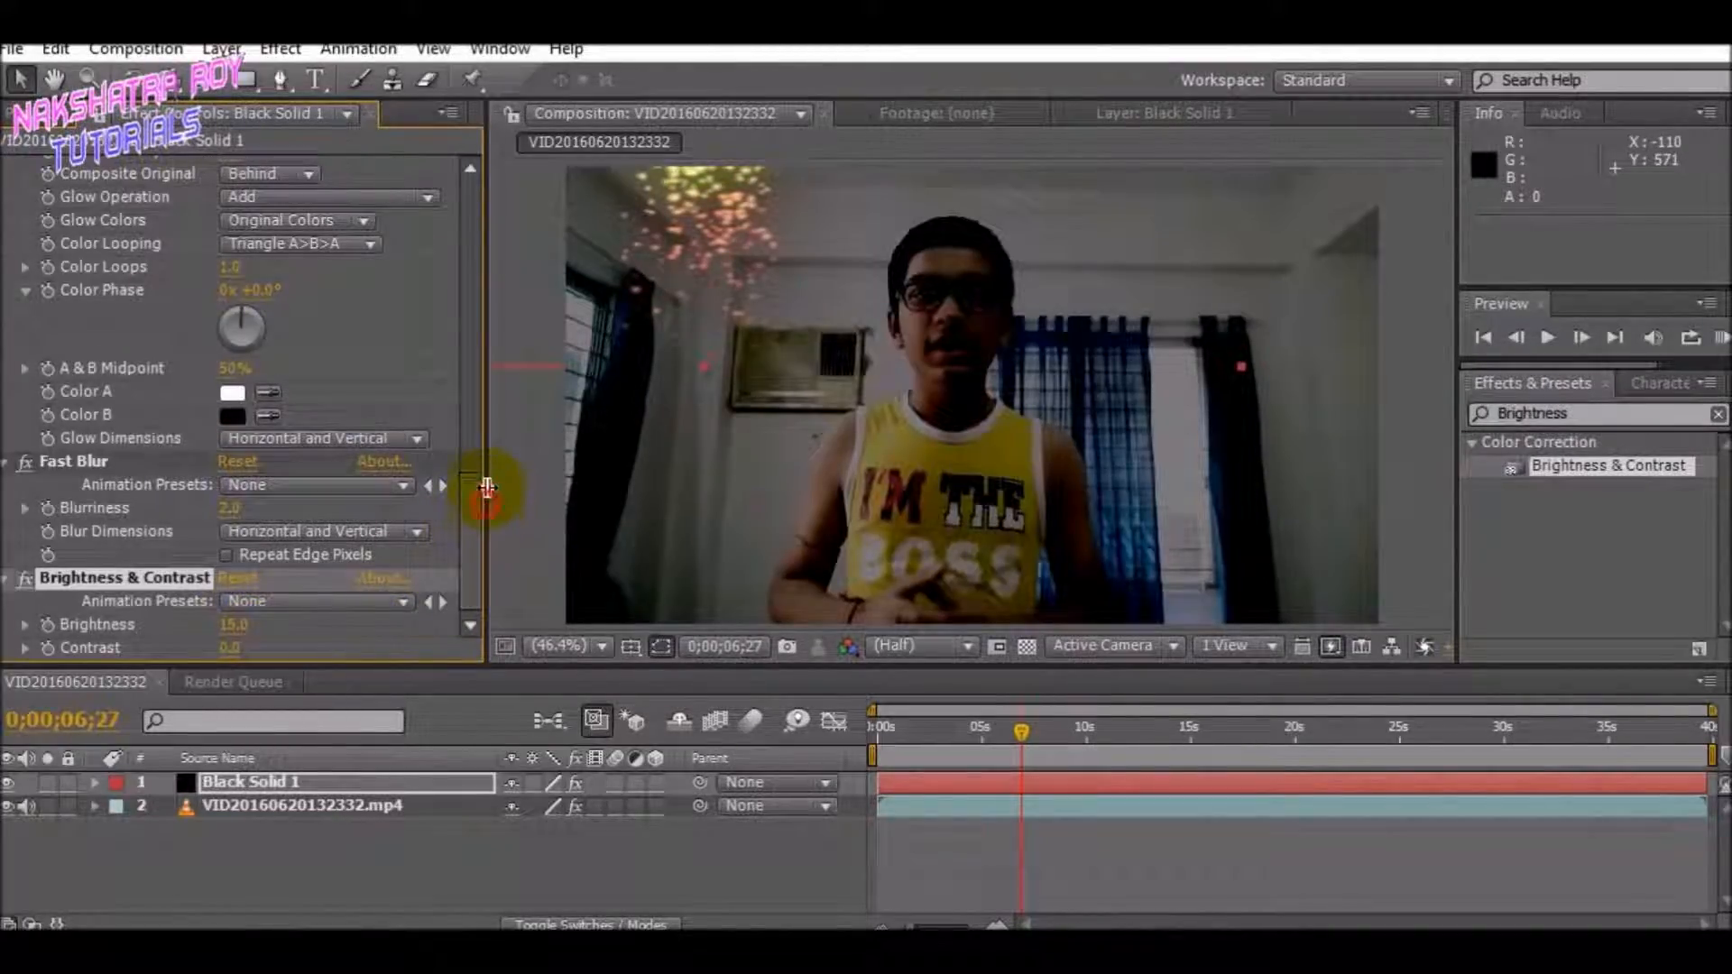
{"action": "left_click_drag", "start_coordinate": [479, 503], "coordinate": [475, 359]}
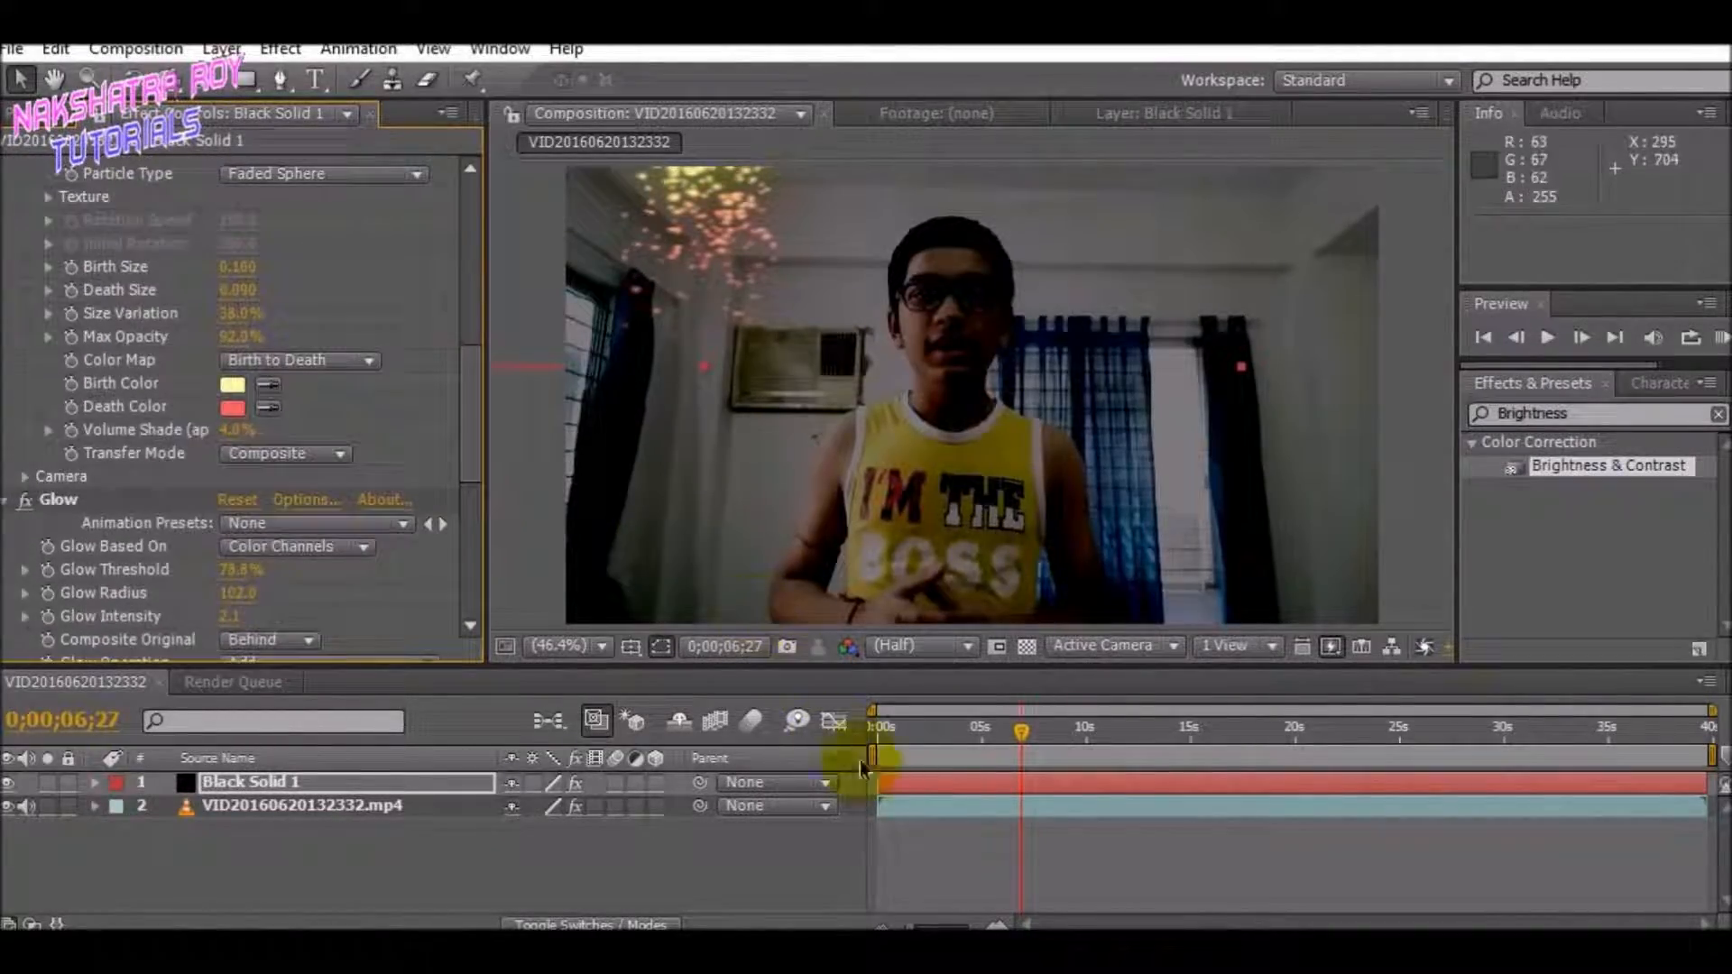
{"action": "left_click_drag", "start_coordinate": [1020, 733], "coordinate": [992, 731]}
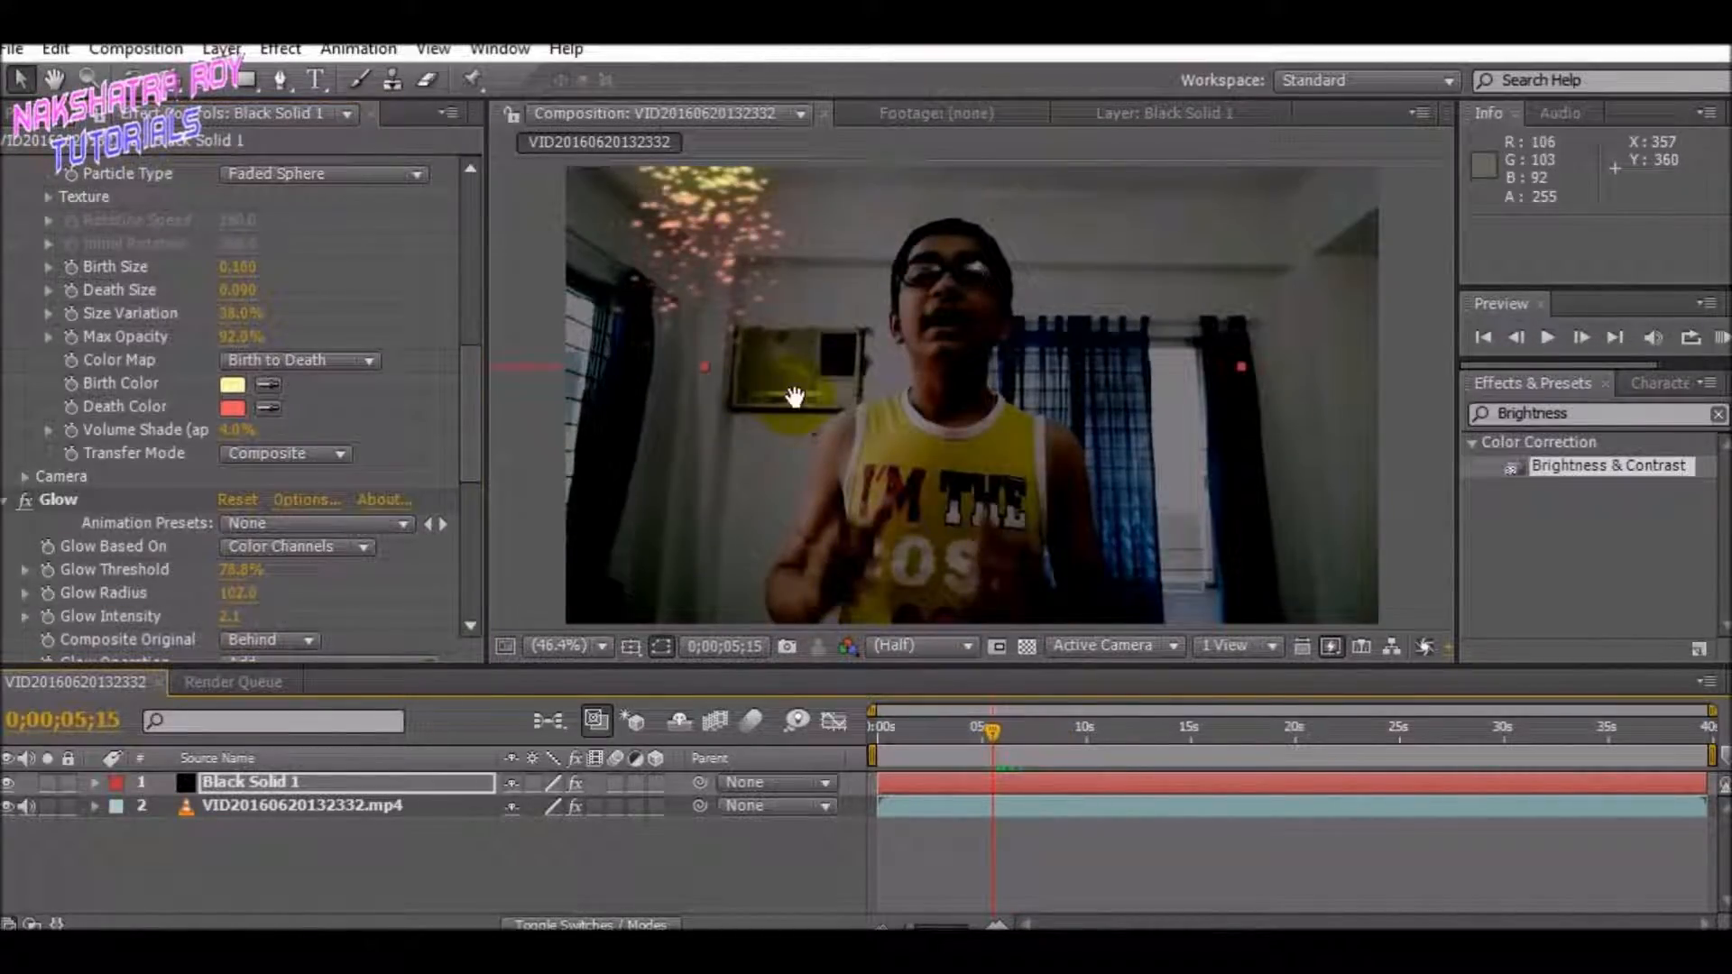
{"action": "key", "text": "space"}
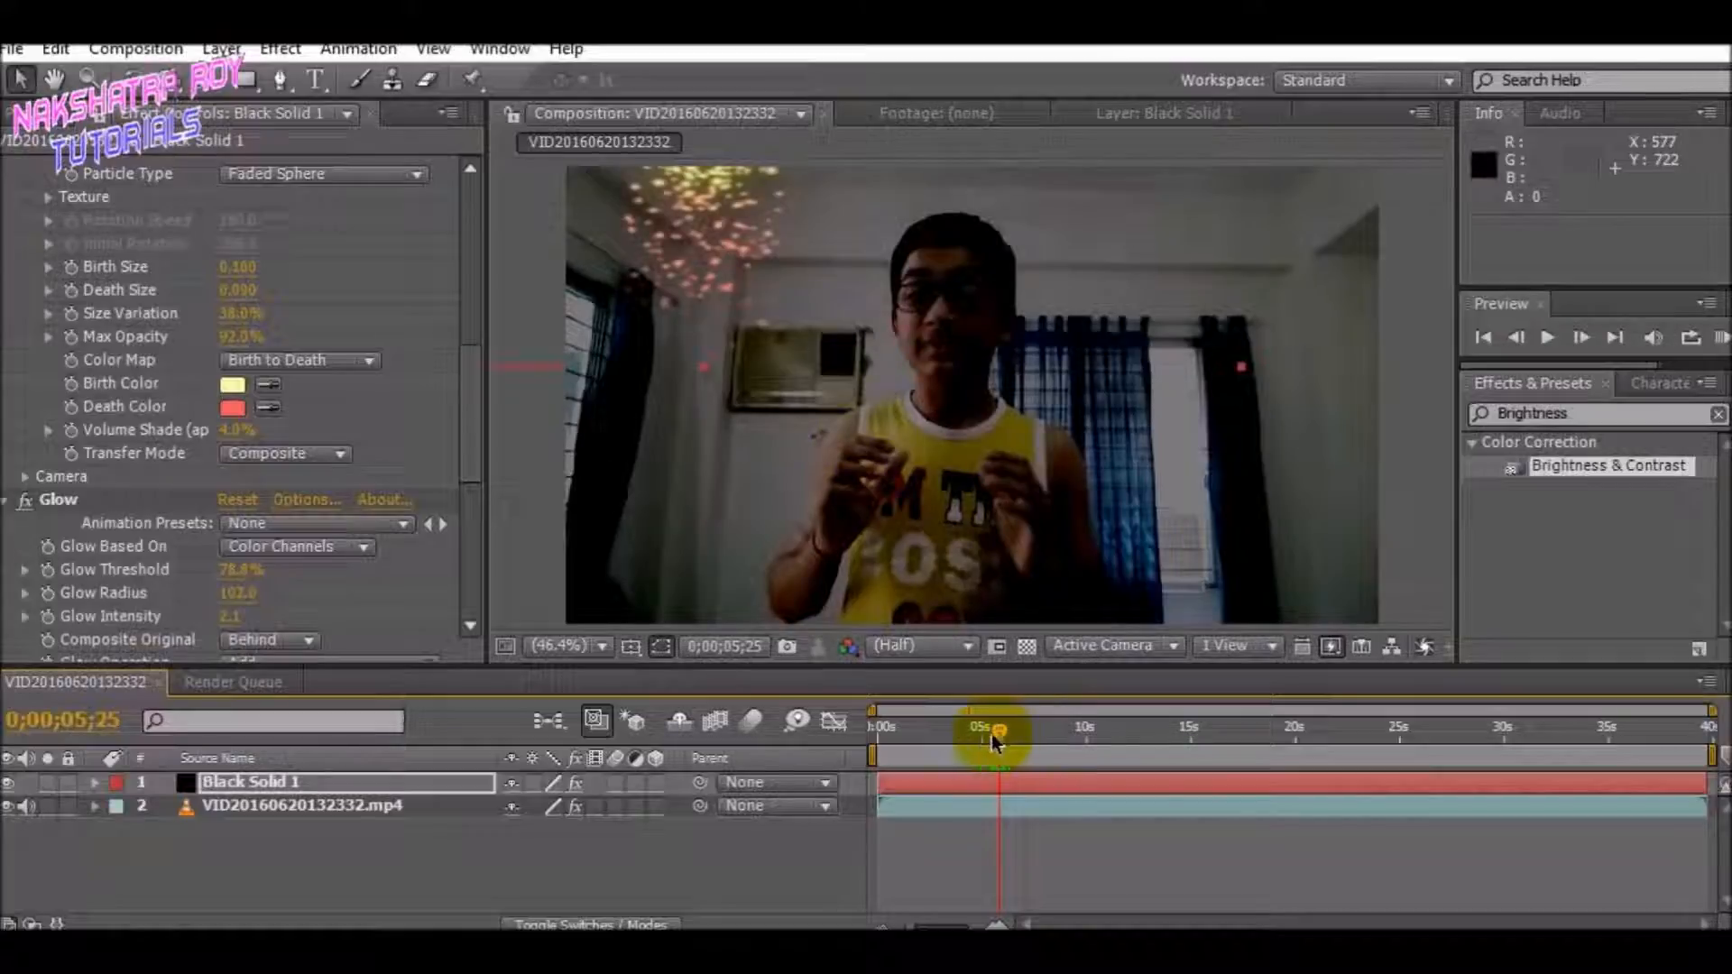
Set the CC Particle World Birth Size to 0.130 and lower its Max Opacity.
{"action": "left_click_drag", "start_coordinate": [473, 430], "coordinate": [467, 339]}
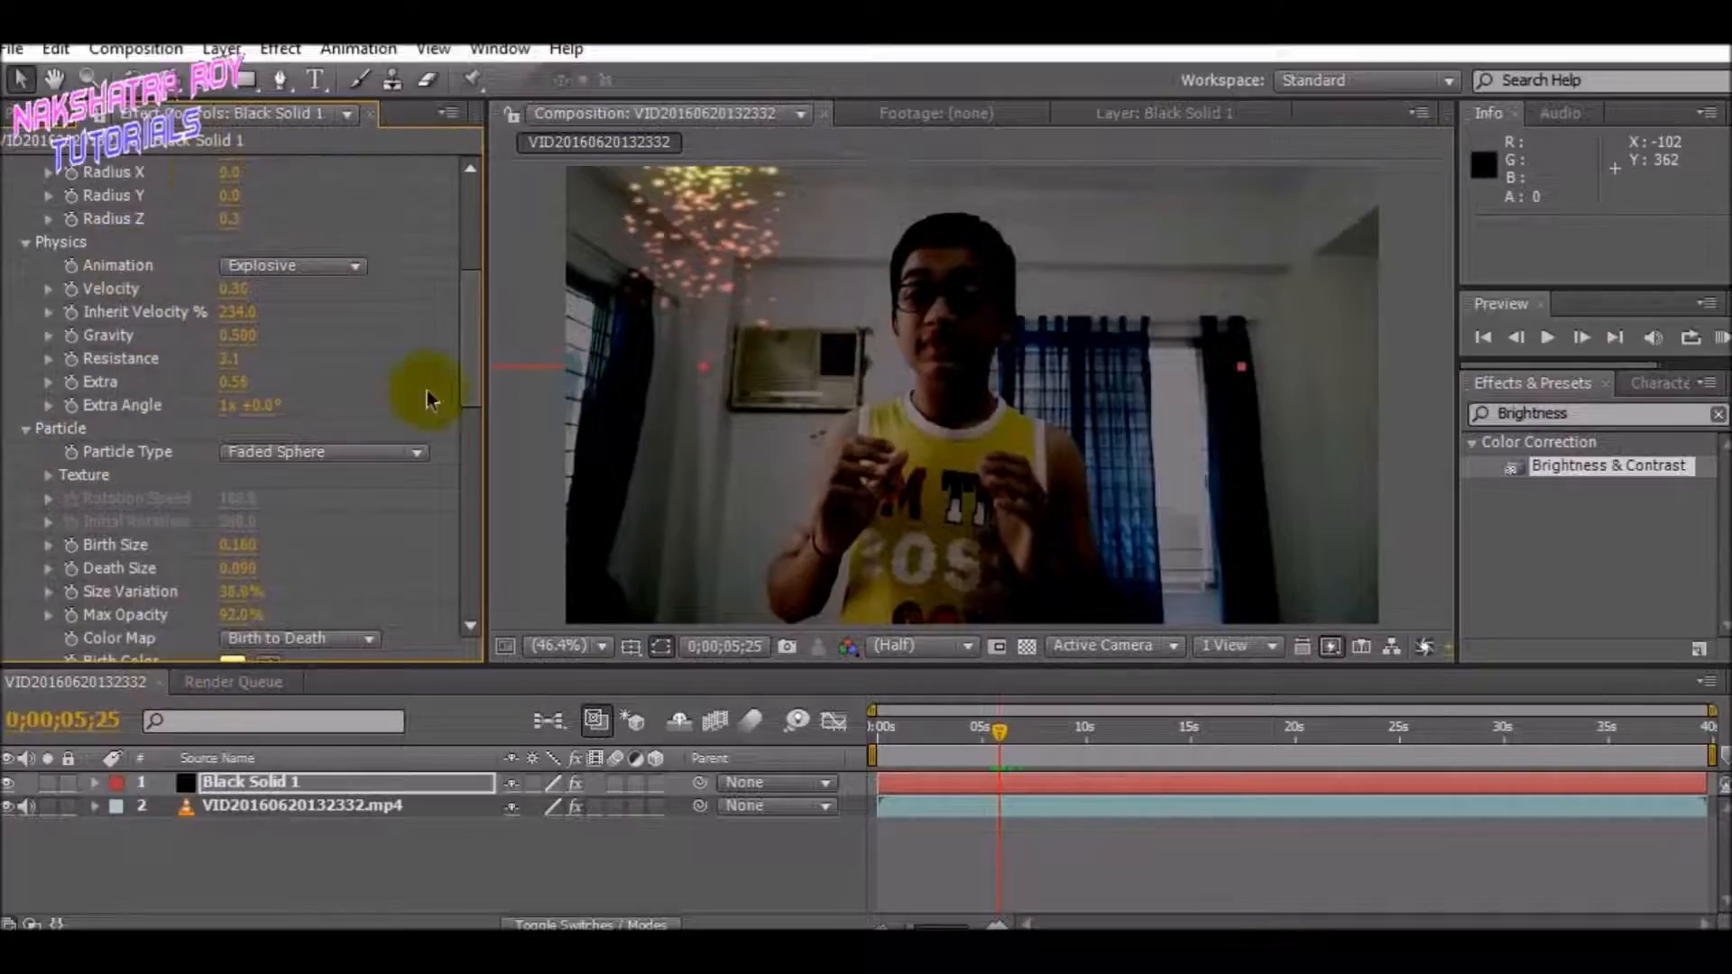
{"action": "left_click_drag", "start_coordinate": [467, 339], "coordinate": [720, 379]}
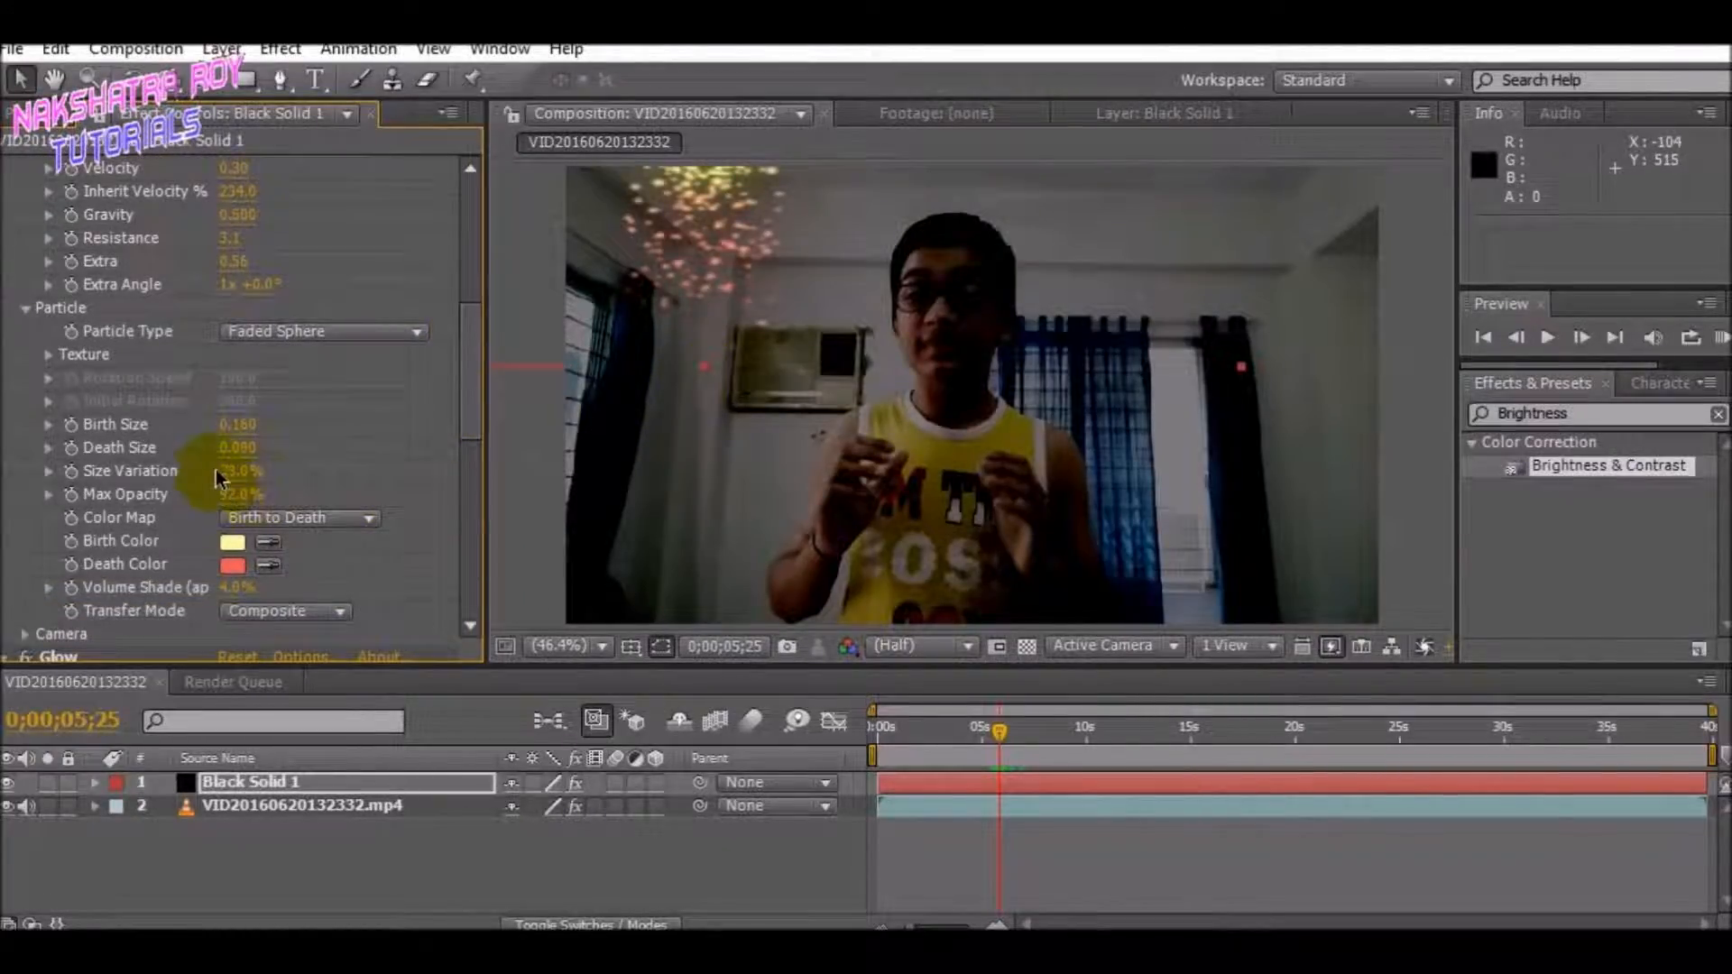
{"action": "mouse_move", "coordinate": [232, 426]}
{"action": "left_mouse_down"}
{"action": "mouse_move", "coordinate": [267, 425]}
{"action": "mouse_move", "coordinate": [234, 429]}
{"action": "left_mouse_up"}
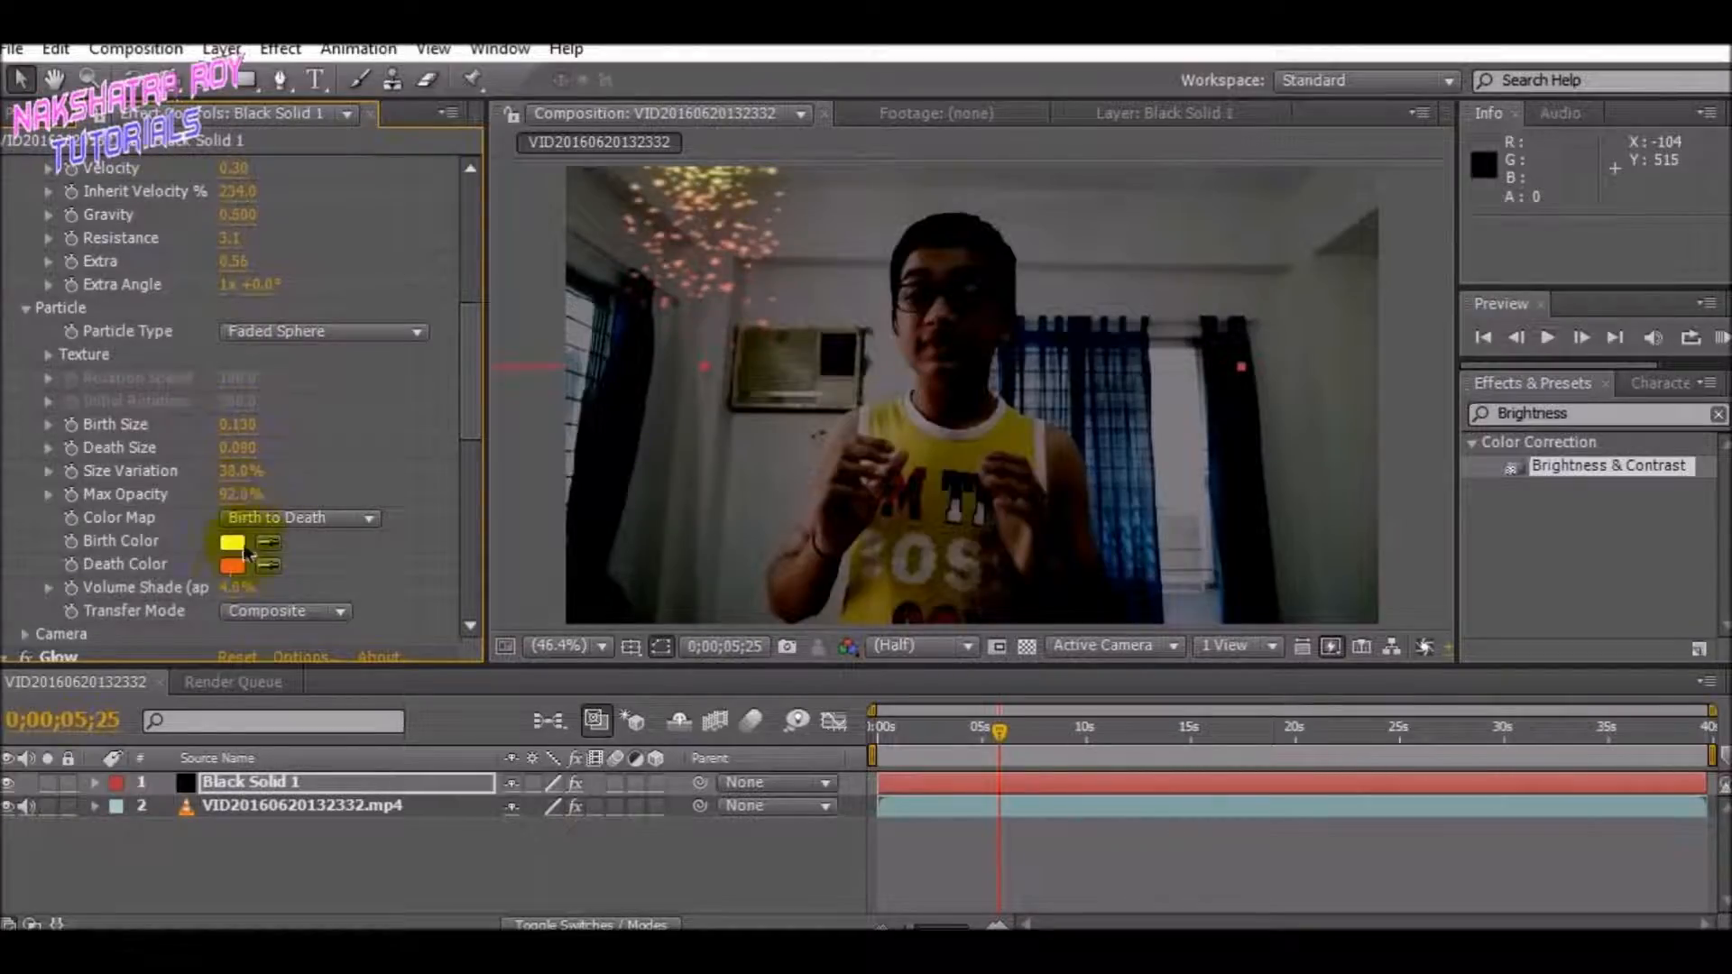
{"action": "left_click_drag", "start_coordinate": [288, 494], "coordinate": [196, 495]}
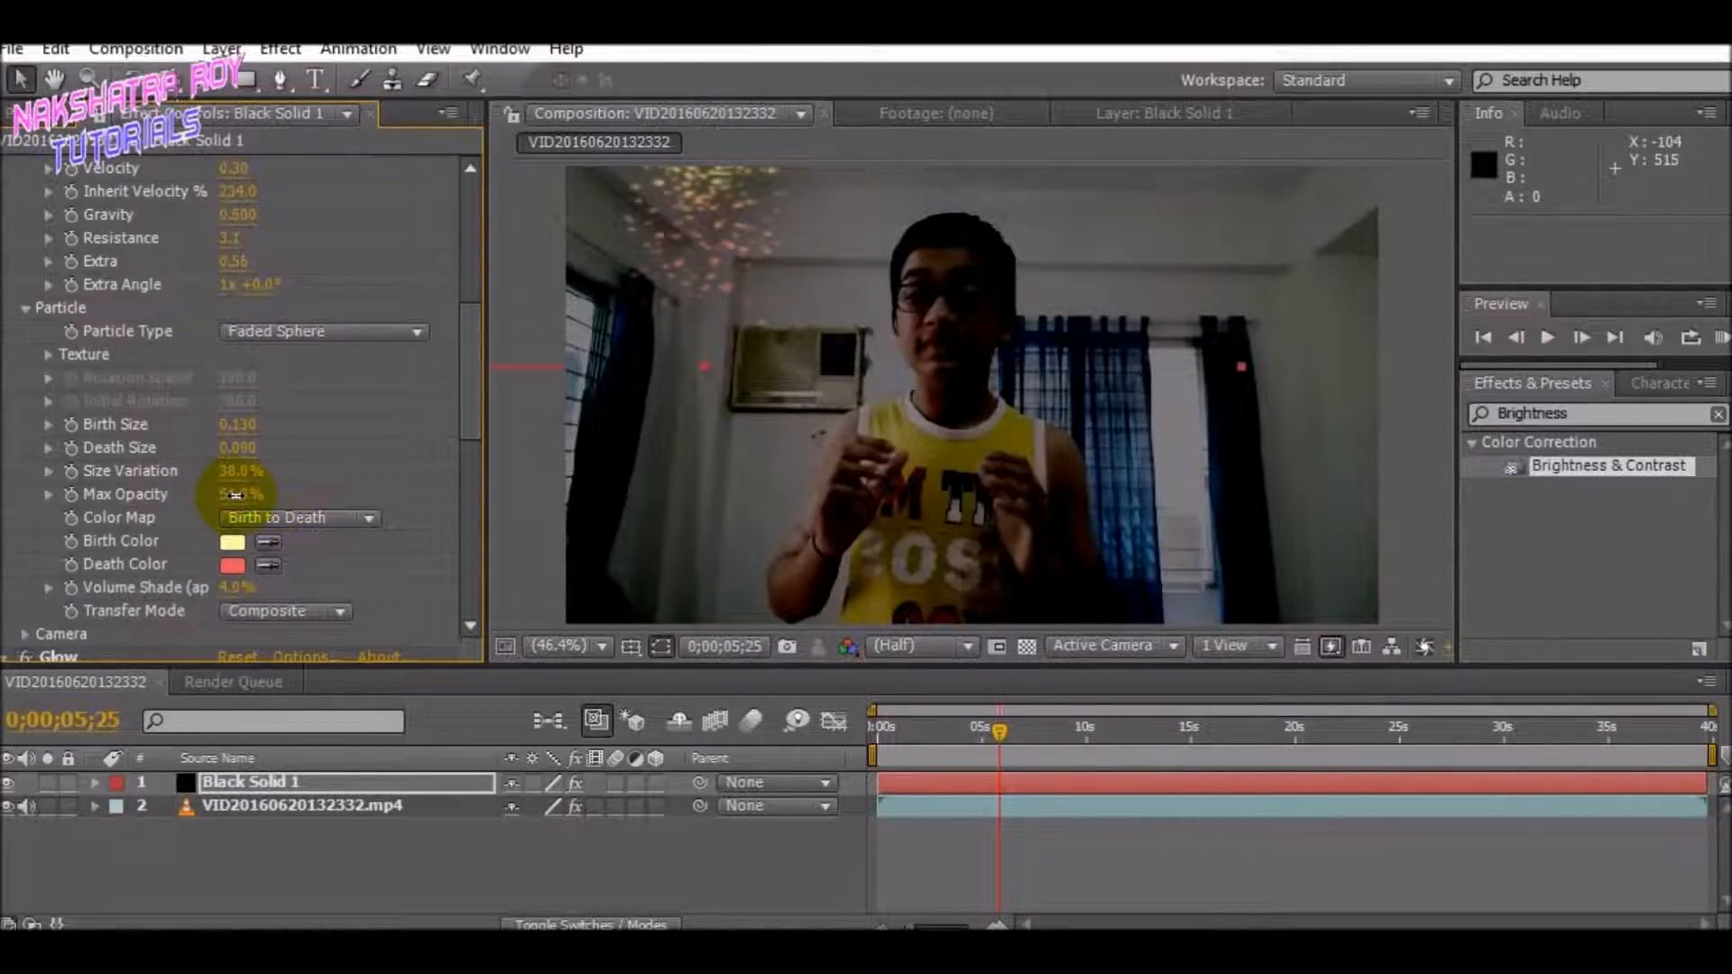
{"action": "scroll", "coordinate": [451, 433], "scroll_direction": "down", "scroll_amount": 3}
{"action": "key", "text": "space"}
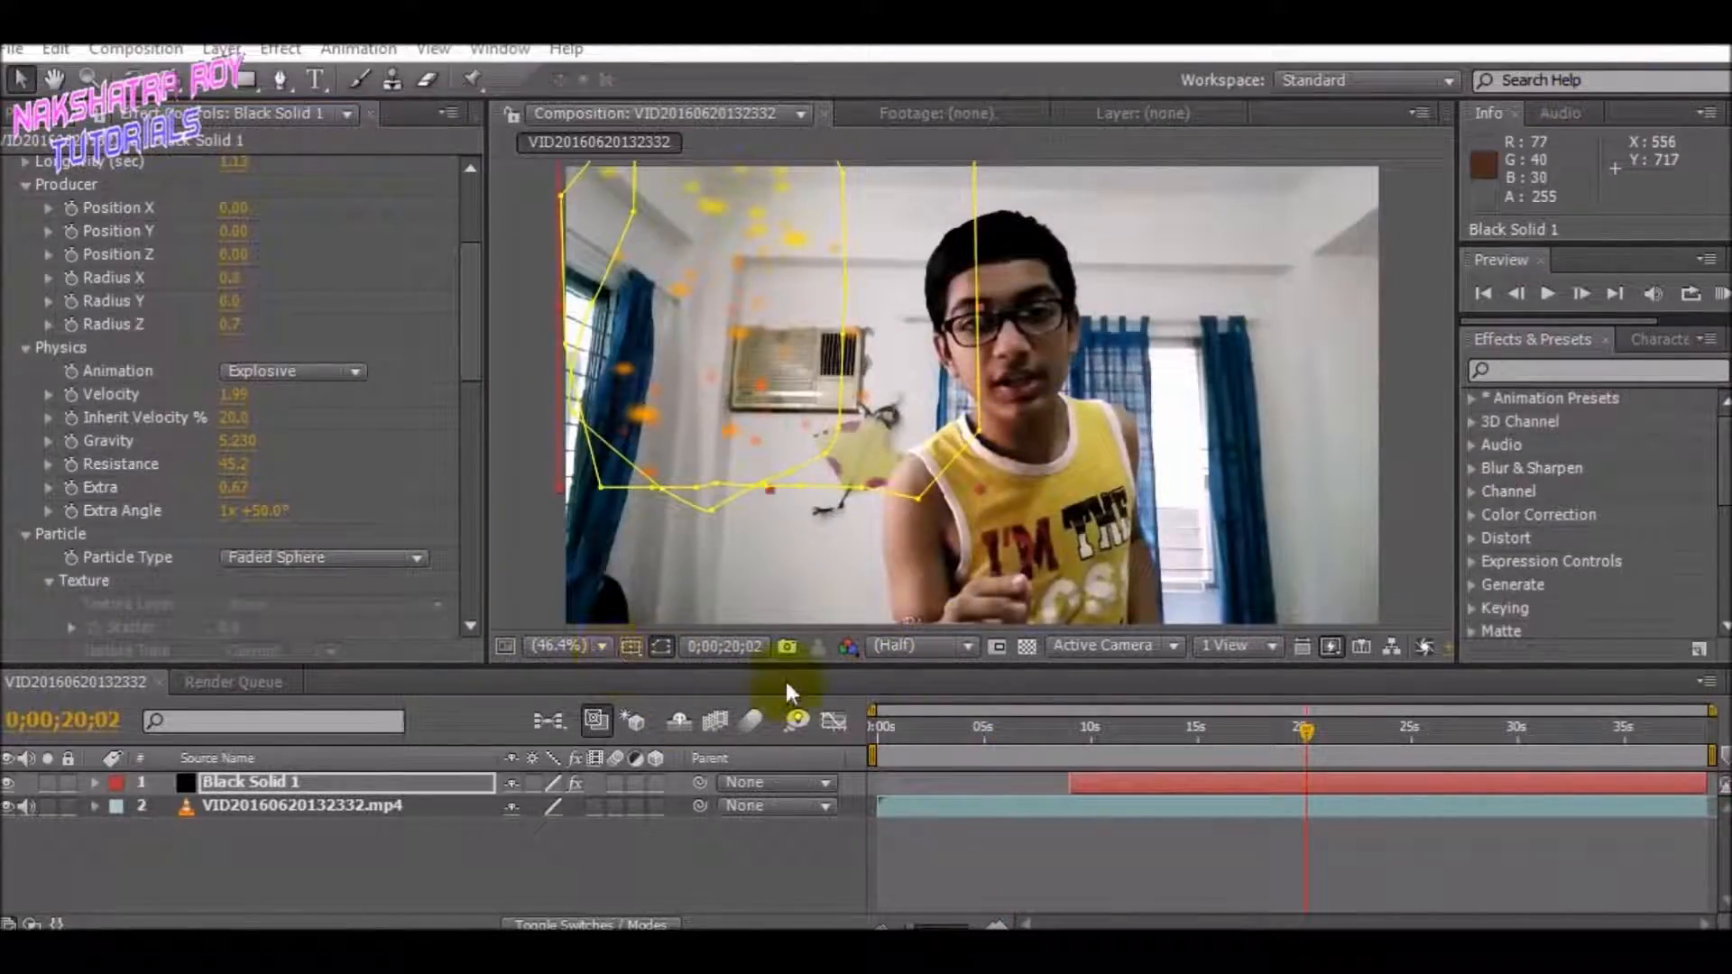
Change the CC Particle World Particle Type to Line and play the composition from 0;00;20;03.
{"action": "left_click", "coordinate": [1309, 729]}
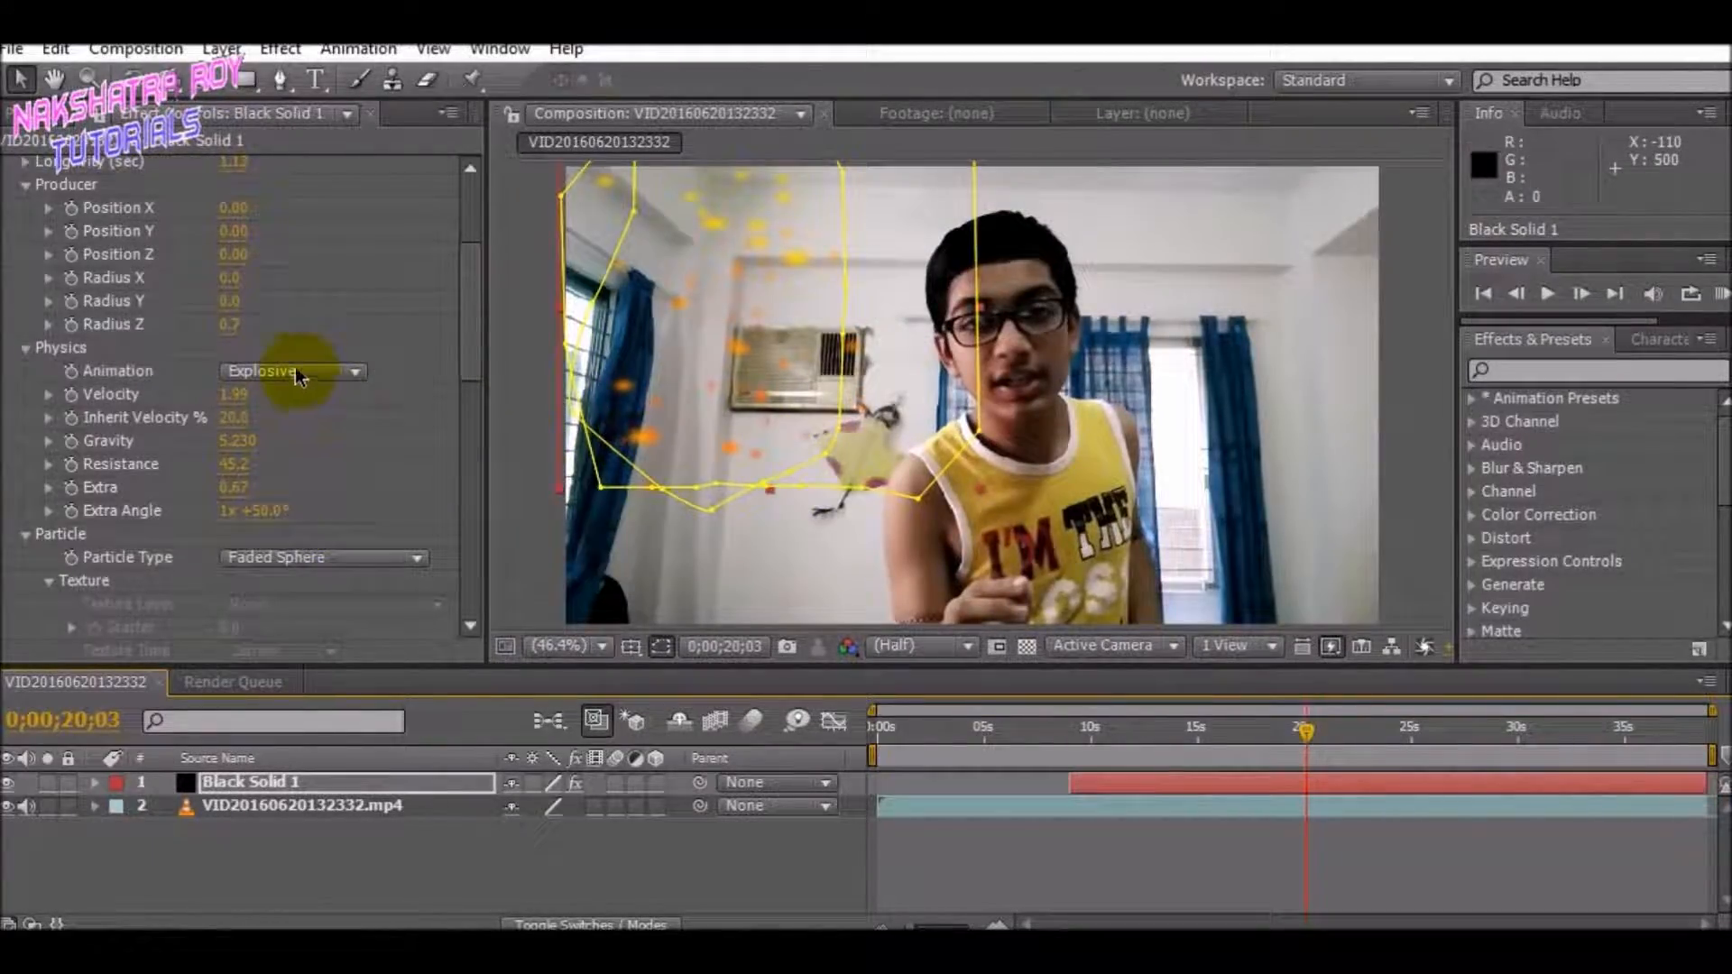
{"action": "left_click", "coordinate": [266, 564]}
{"action": "left_click", "coordinate": [281, 240]}
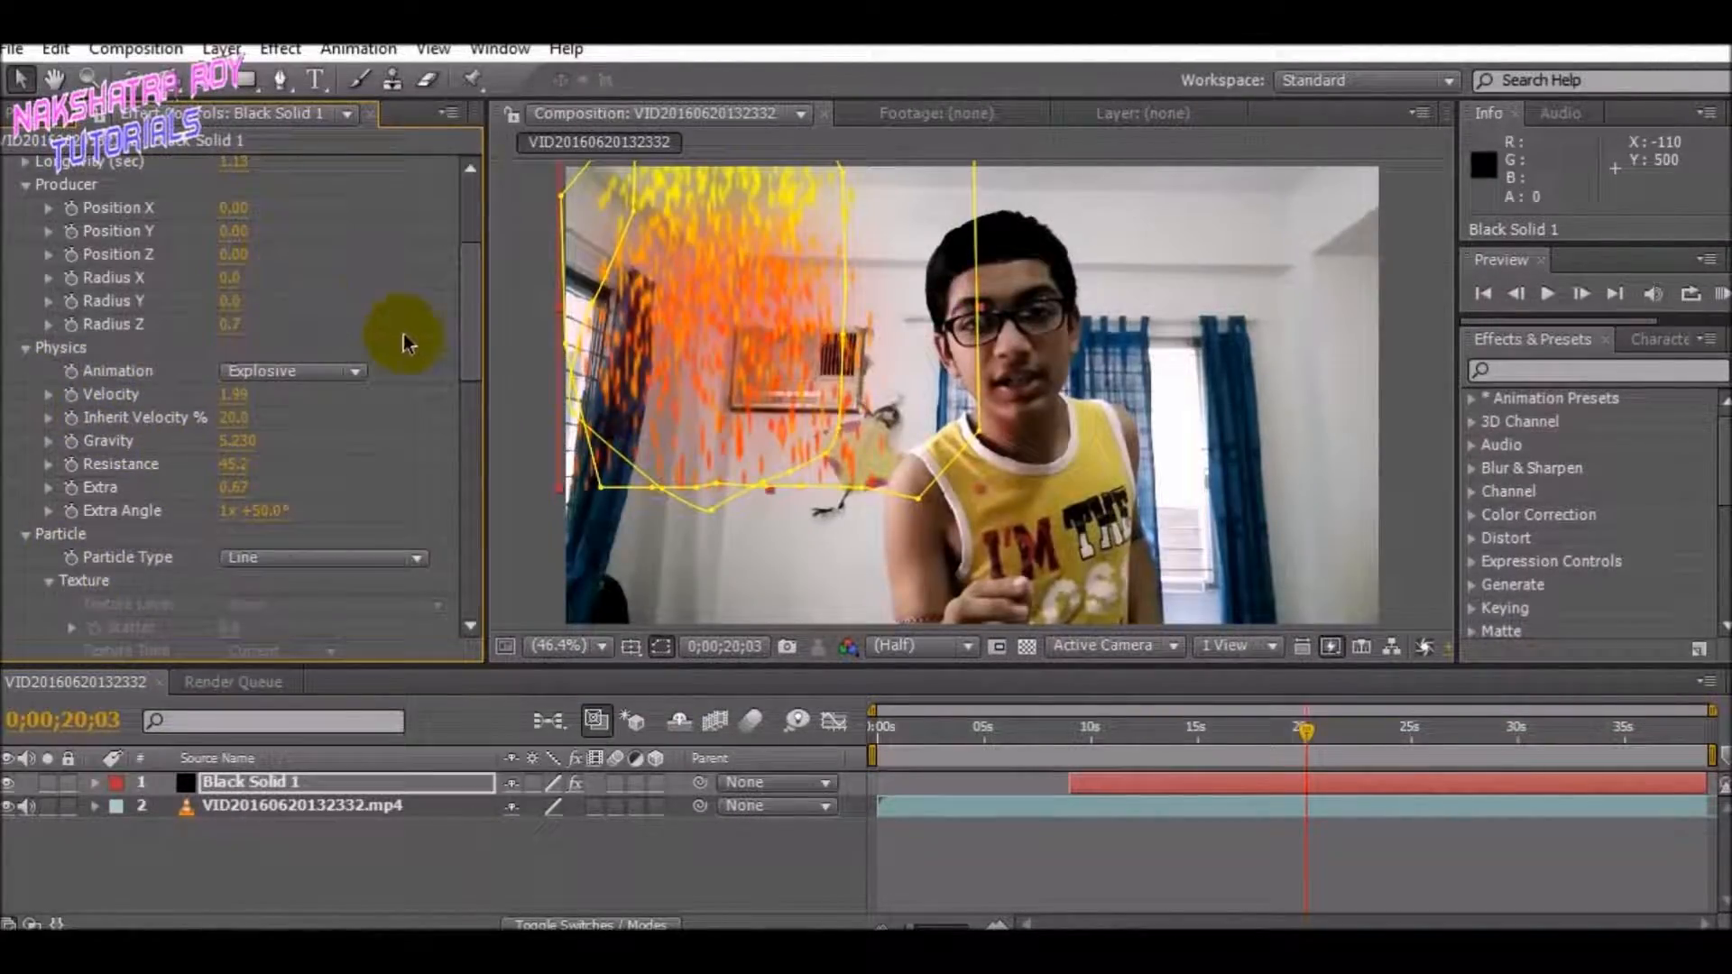
{"action": "left_click", "coordinate": [450, 840]}
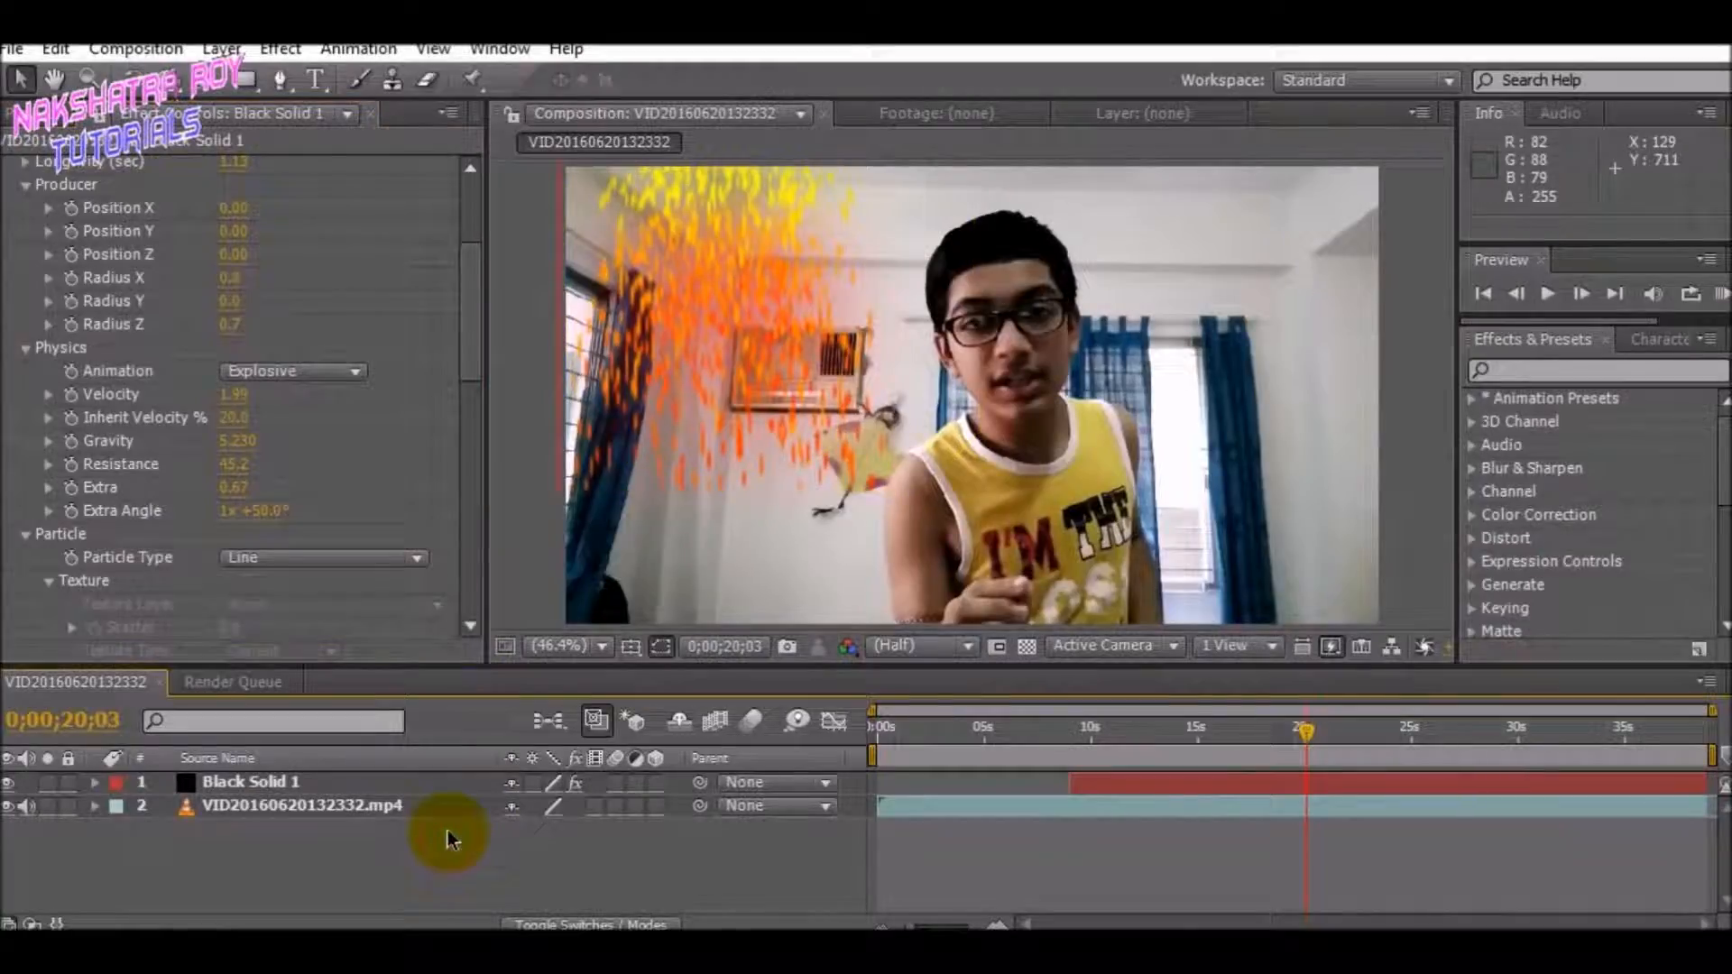
{"action": "key", "text": "space"}
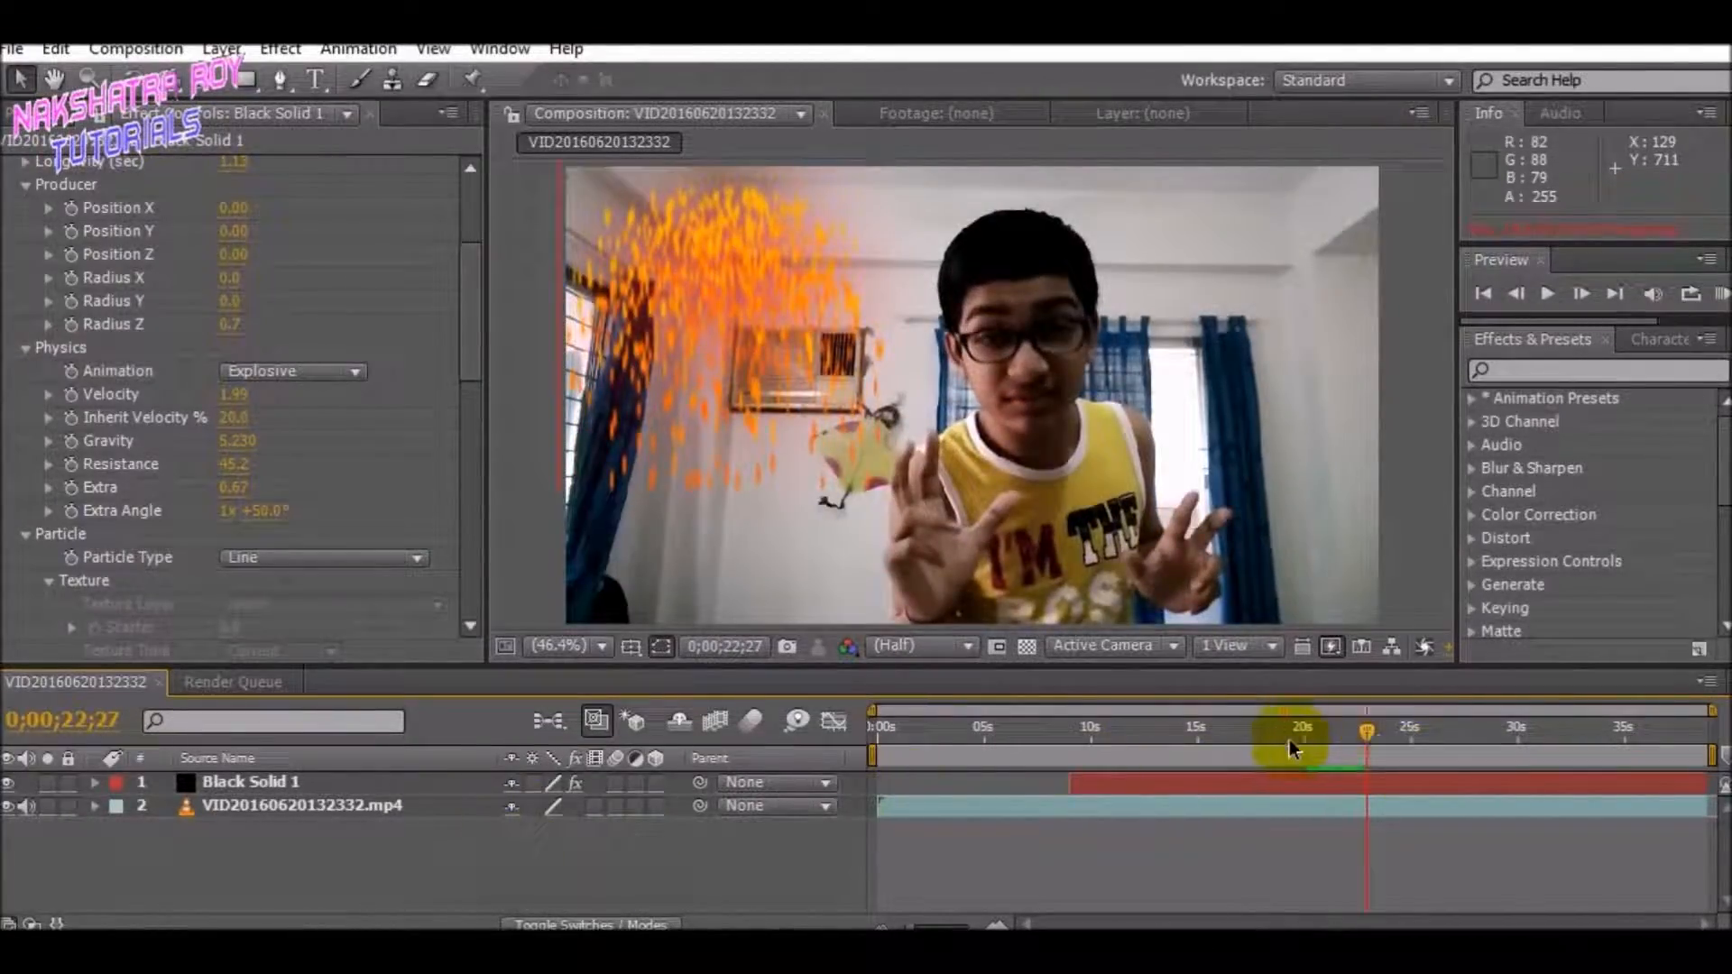
Look over Black Solid 1's Glow and Mask 1 settings at 0;00;09;19 and play the composition from about 0;00;05;00.
{"action": "left_click_drag", "start_coordinate": [1368, 730], "coordinate": [1084, 746]}
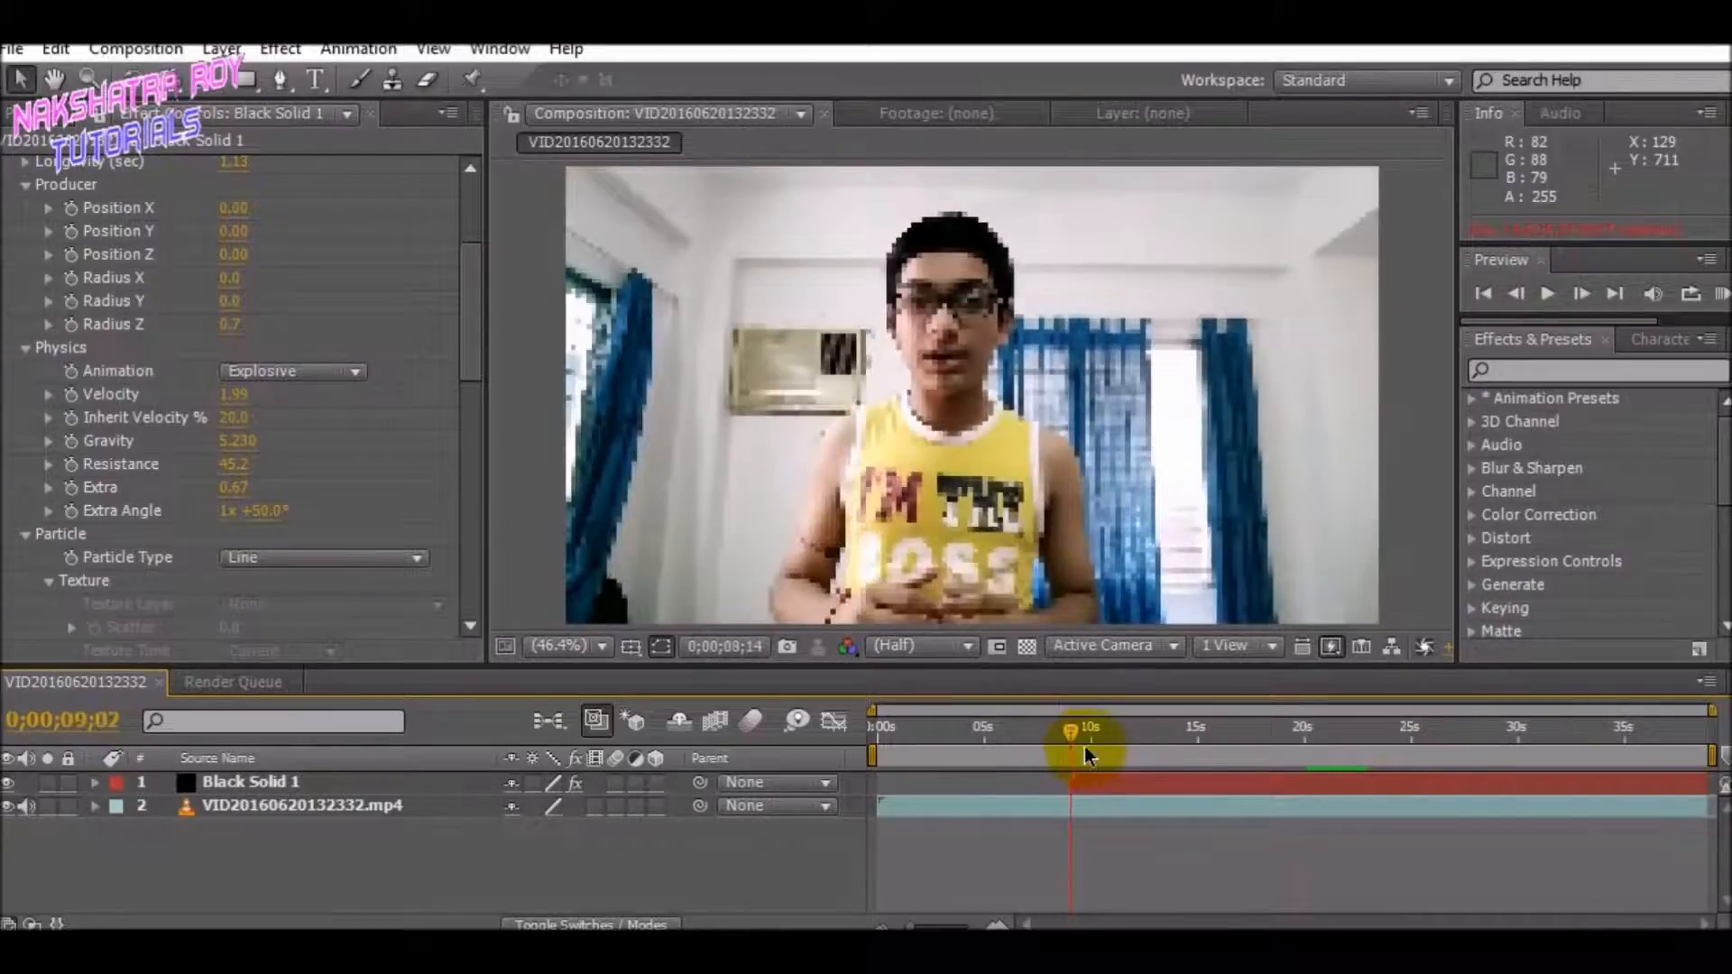
{"action": "left_click", "coordinate": [282, 783]}
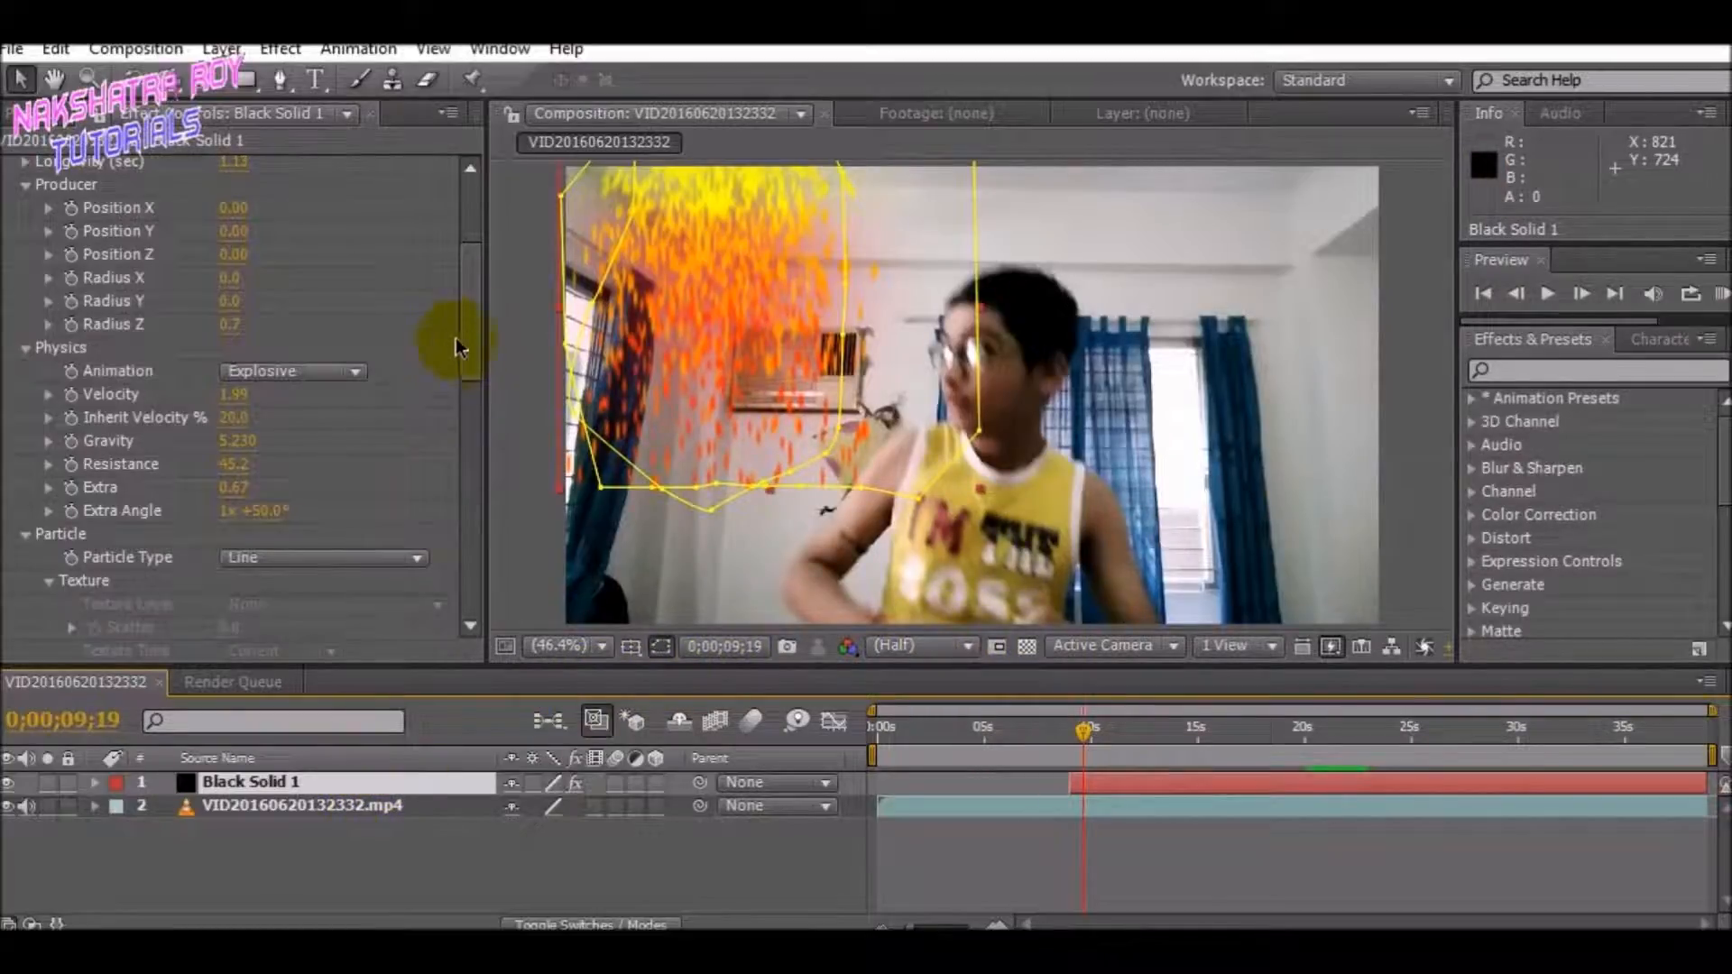
{"action": "left_click_drag", "start_coordinate": [479, 387], "coordinate": [479, 519]}
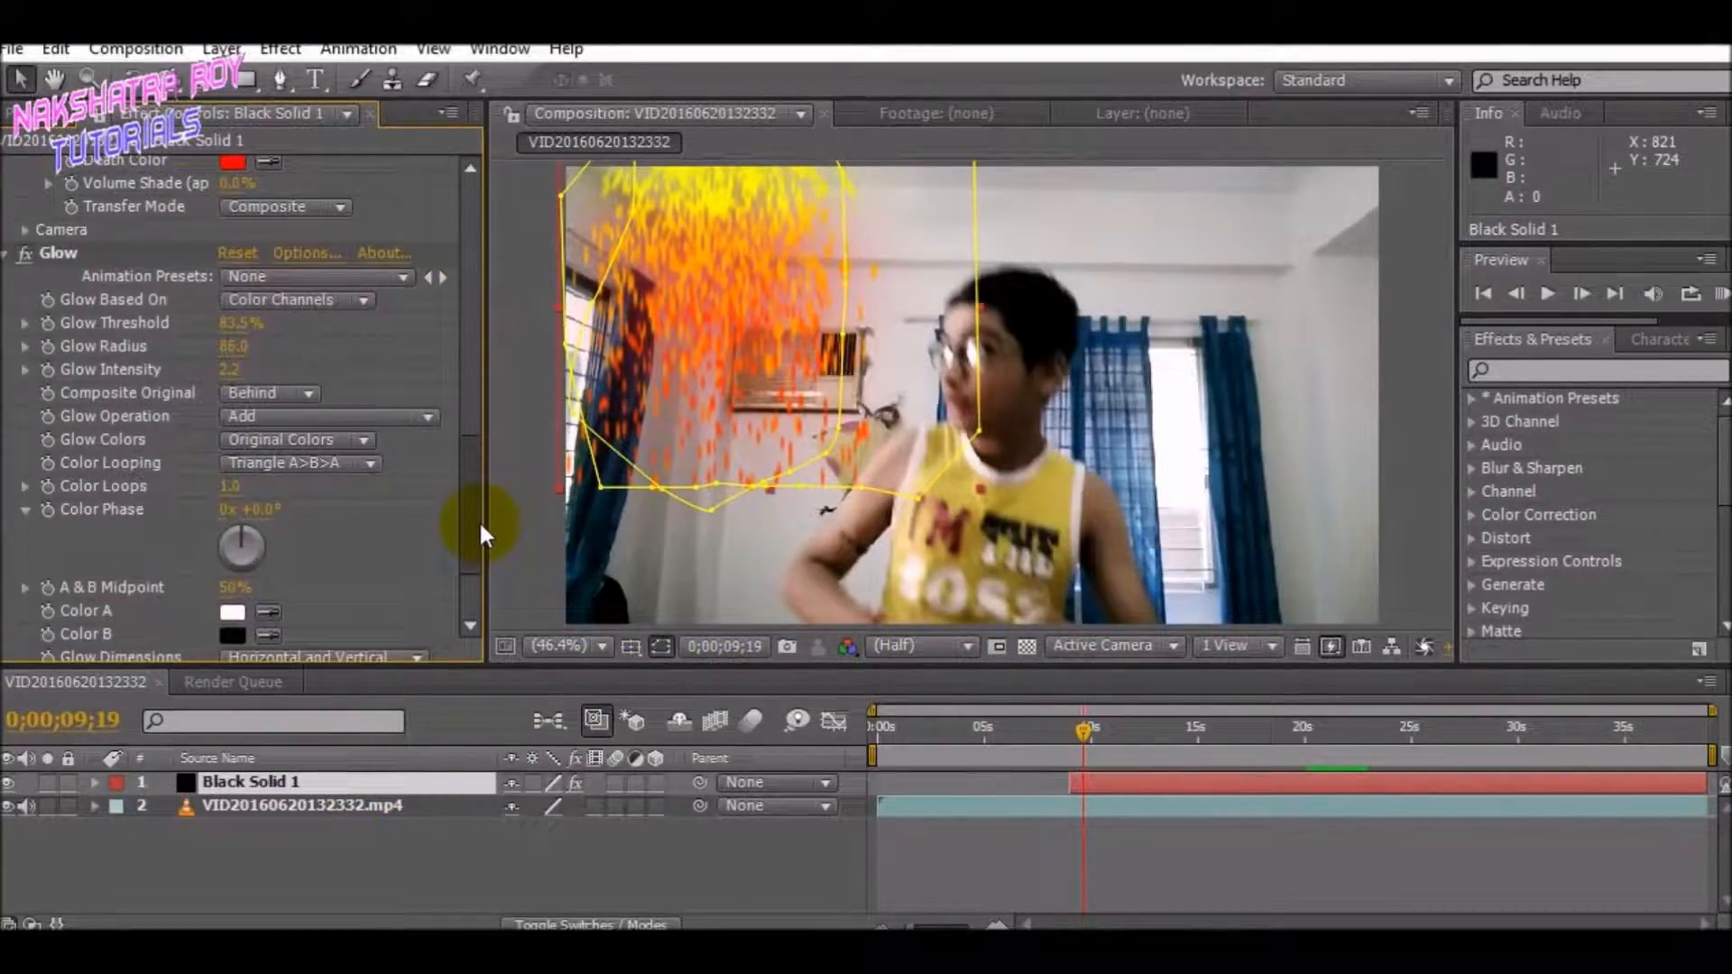
{"action": "left_click", "coordinate": [95, 782]}
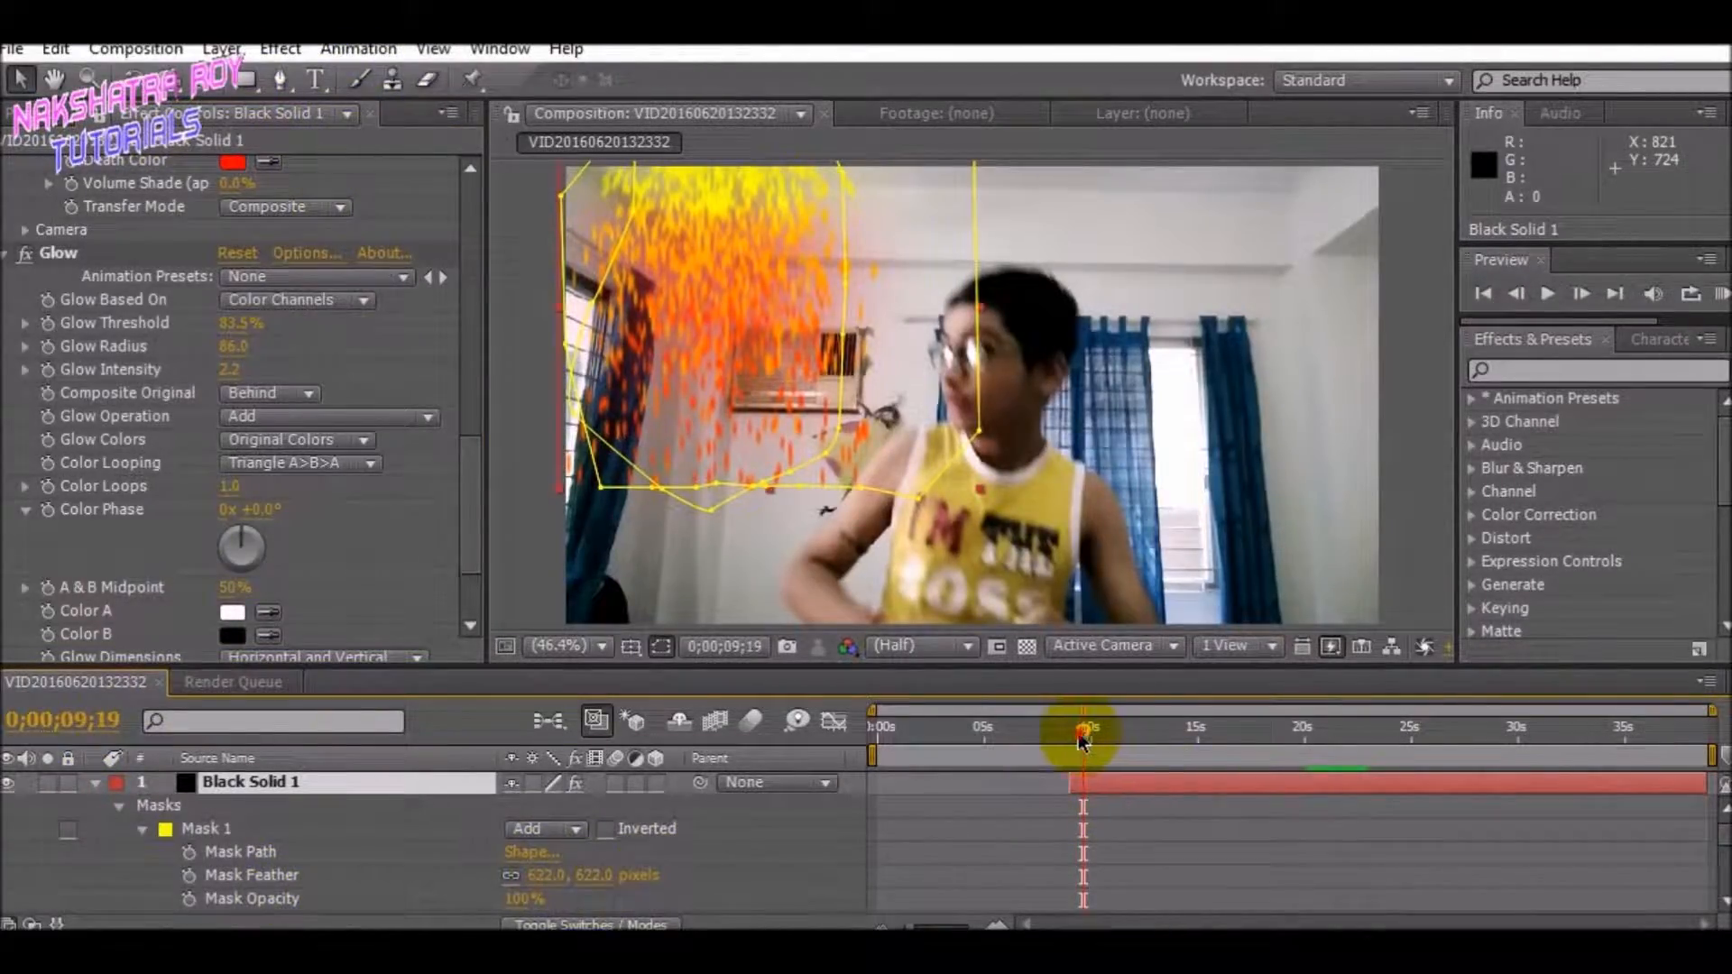
{"action": "left_click_drag", "start_coordinate": [1086, 732], "coordinate": [996, 728]}
{"action": "key", "text": "space"}
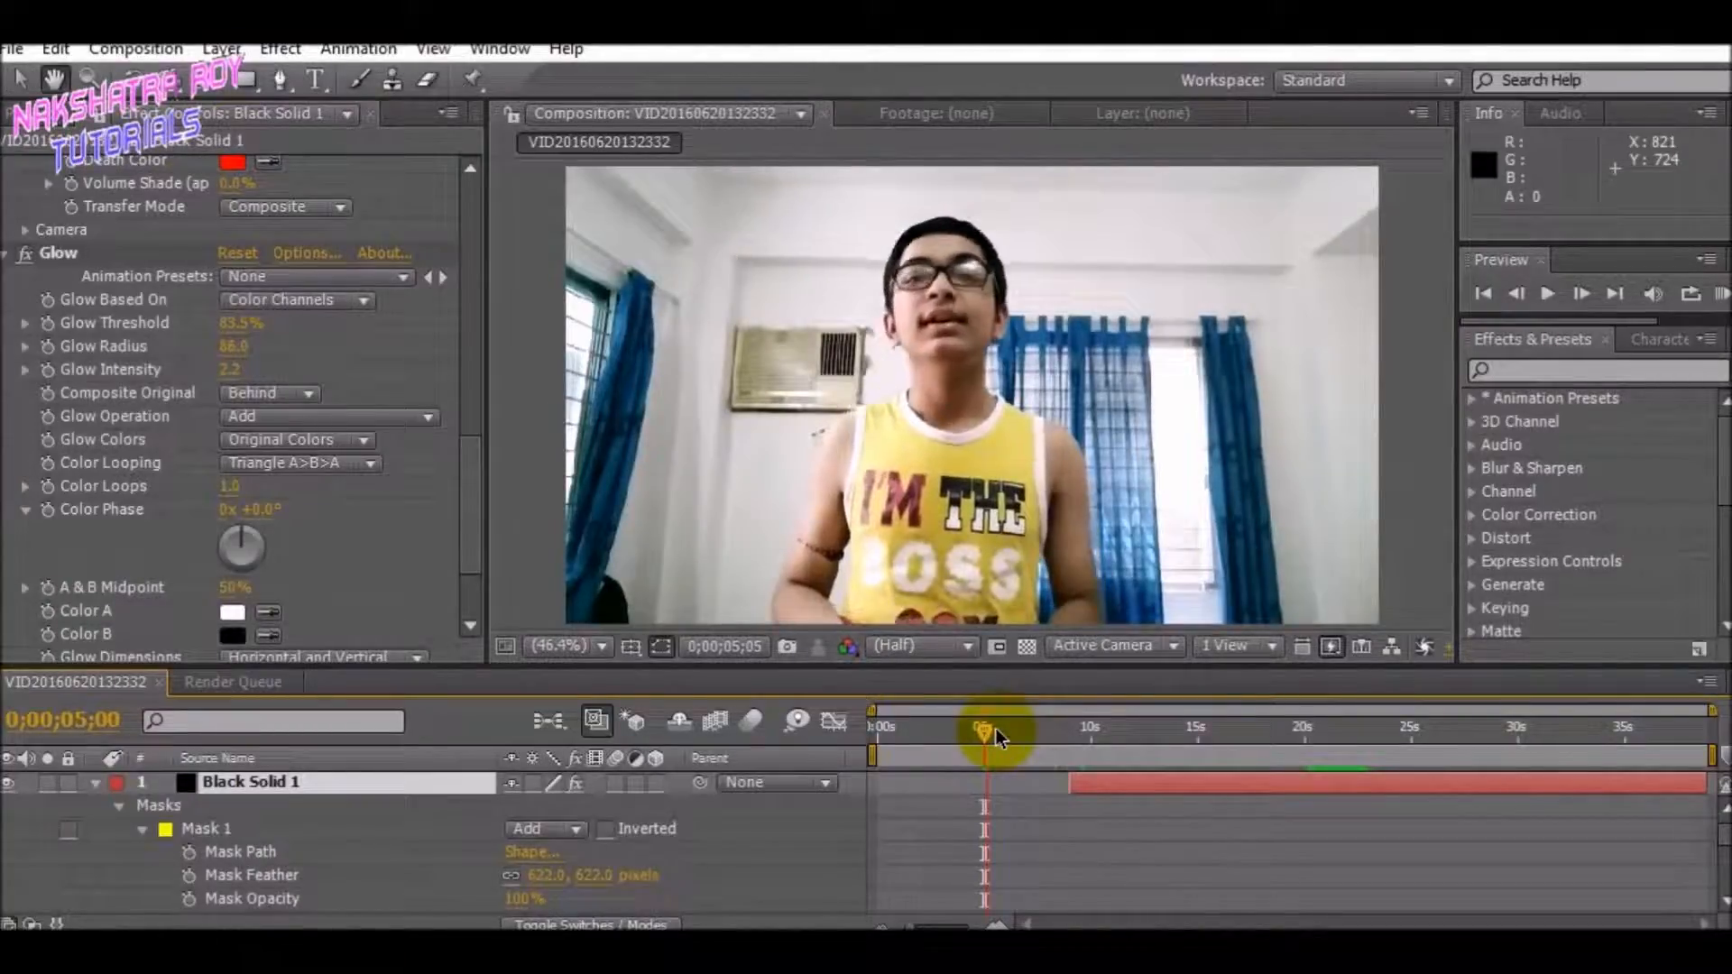